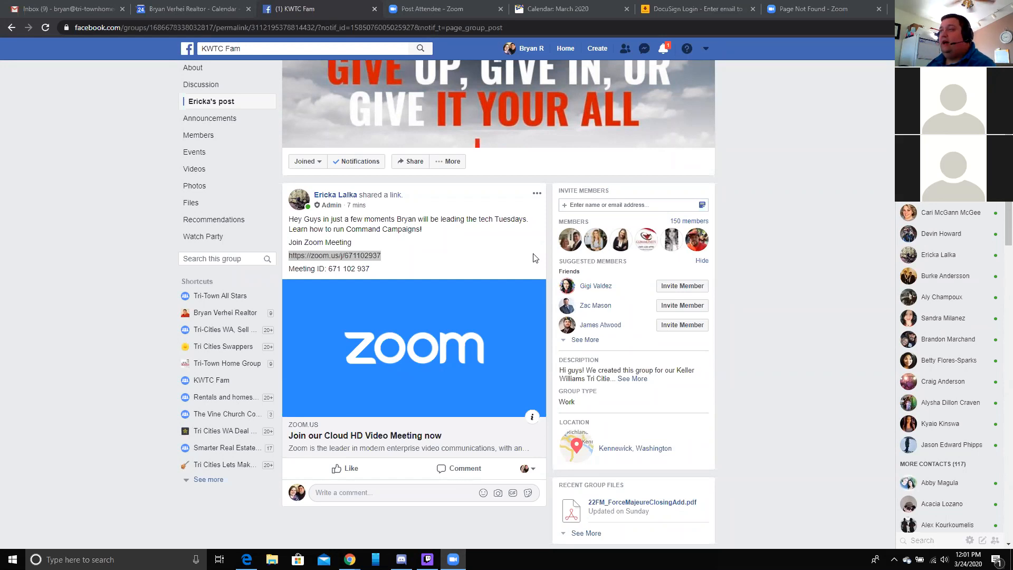
# - From Facebook's Create menu, start a new Page of the Business or Brand type
pyautogui.scroll(2, 766, 327)
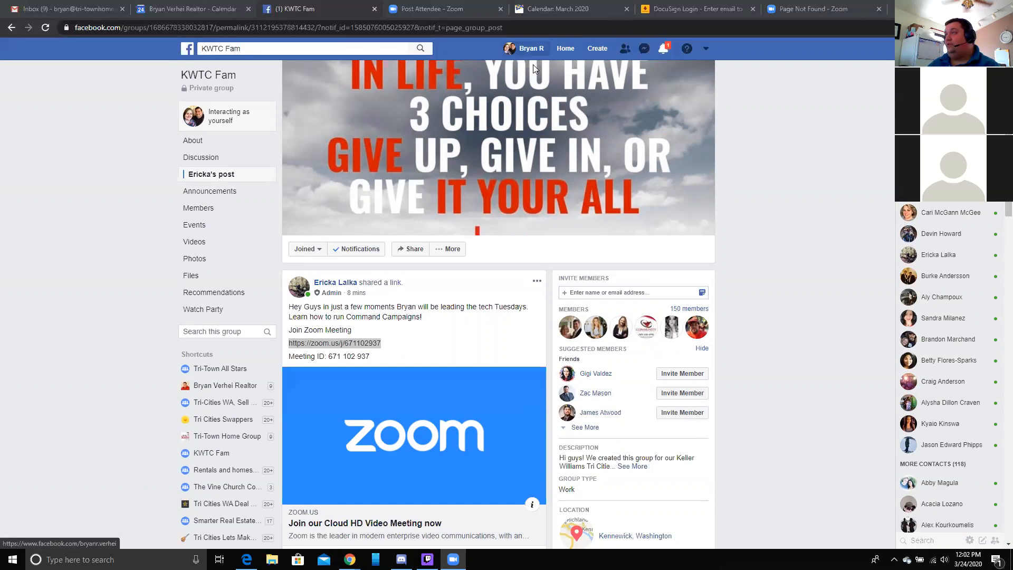
pyautogui.click(599, 51)
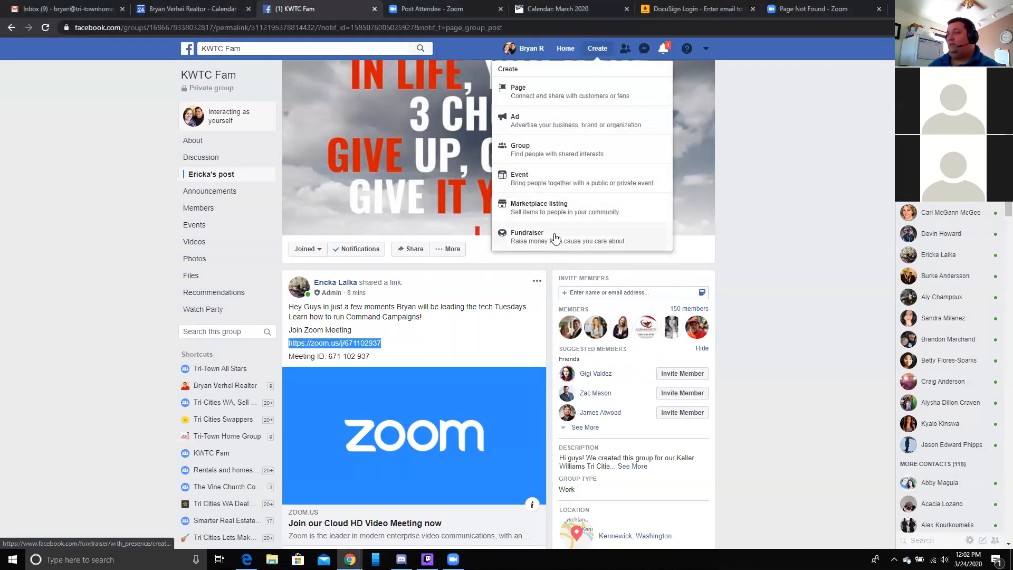
pyautogui.click(550, 93)
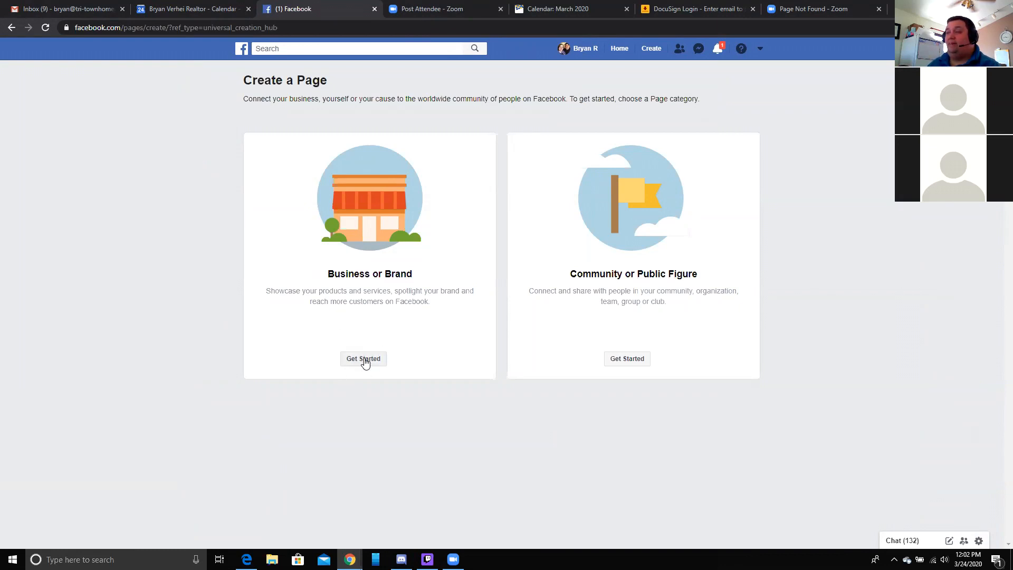
pyautogui.click(363, 359)
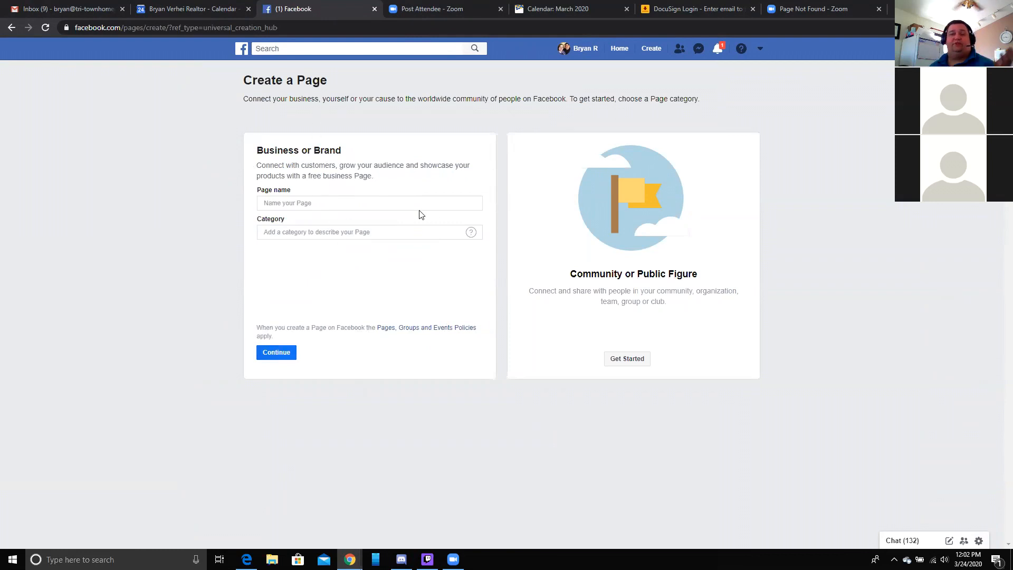
# - Name the Page 'Real Estate Test Page' and set its category to Real Estate Agent
pyautogui.click(338, 204)
pyautogui.write('Rea')
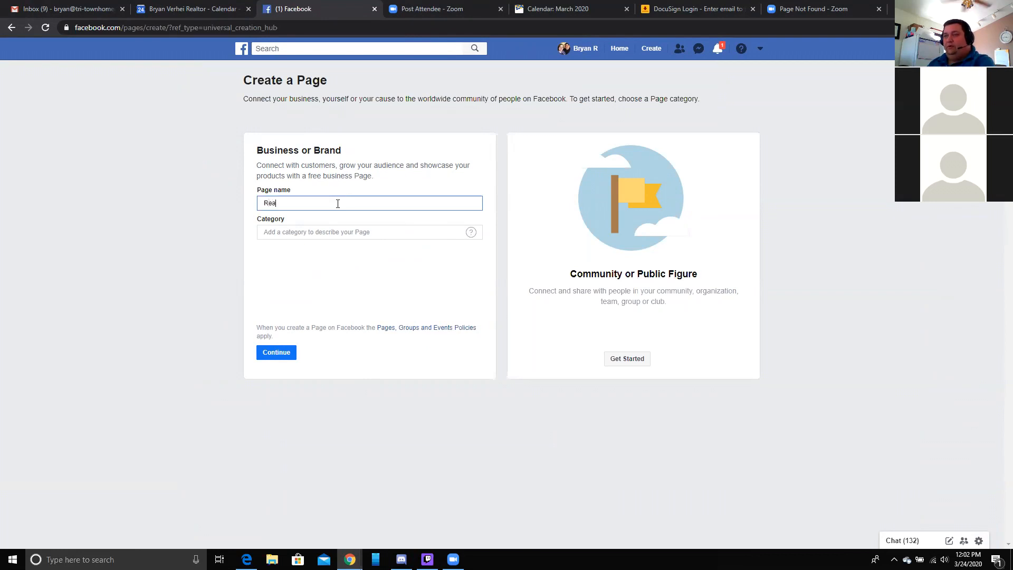
pyautogui.write('l Estate Test Page')
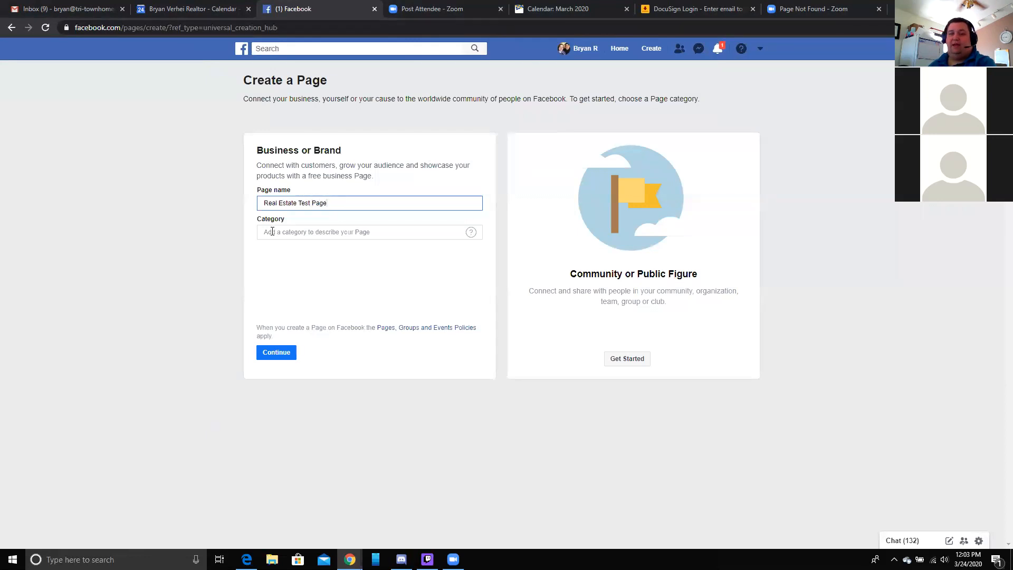
pyautogui.click(272, 231)
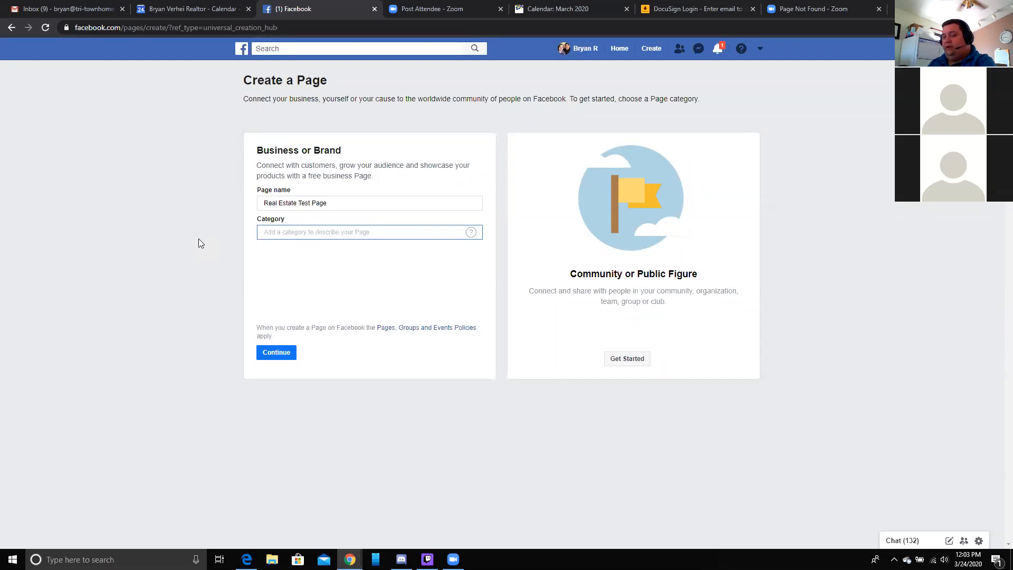
pyautogui.write('Real')
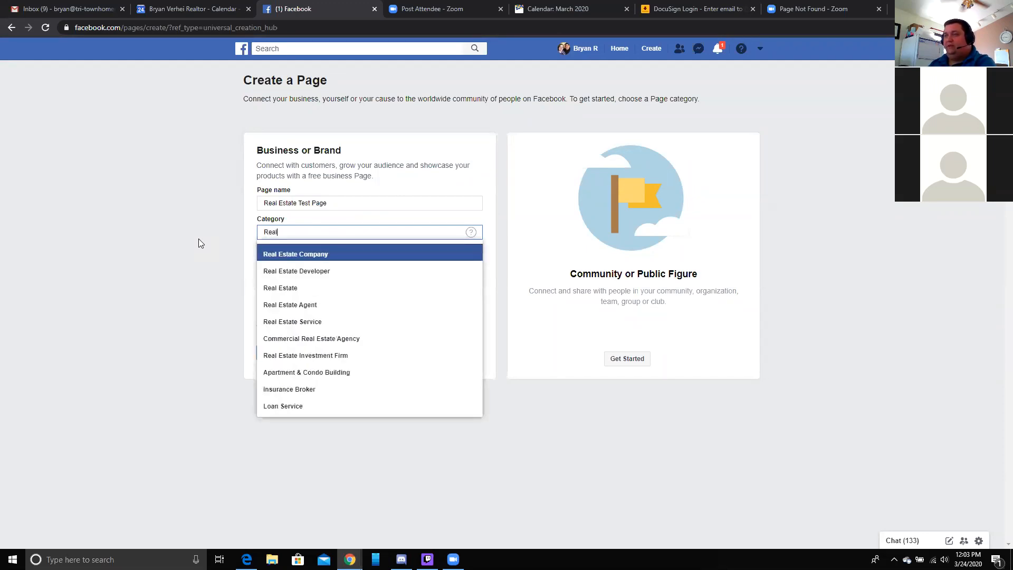
pyautogui.click(308, 304)
# - Enter the street address with city Kennewick, Washington, keep the address shown, and continue
pyautogui.click(285, 240)
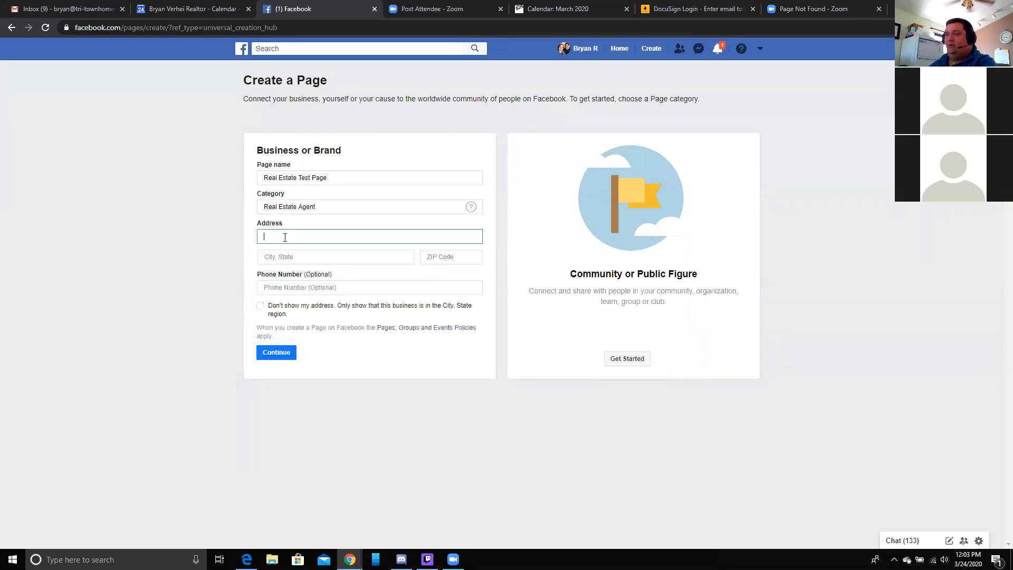
pyautogui.write('123 mian')
pyautogui.press('BackSpace')
pyautogui.press('BackSpace')
pyautogui.press('BackSpace')
pyautogui.write('ain Street')
pyautogui.press('Tab')
pyautogui.write('Kennewic')
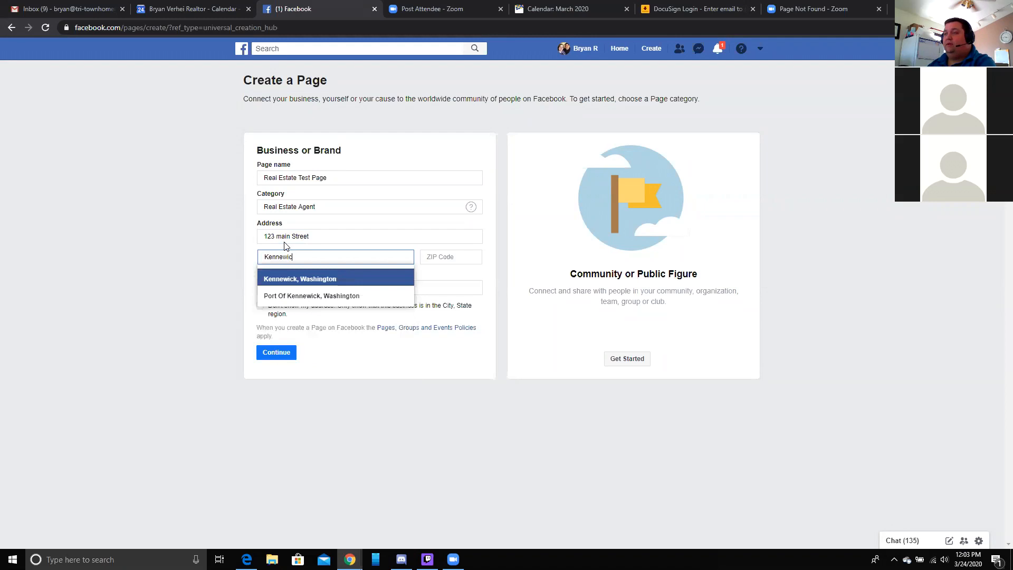
pyautogui.click(287, 280)
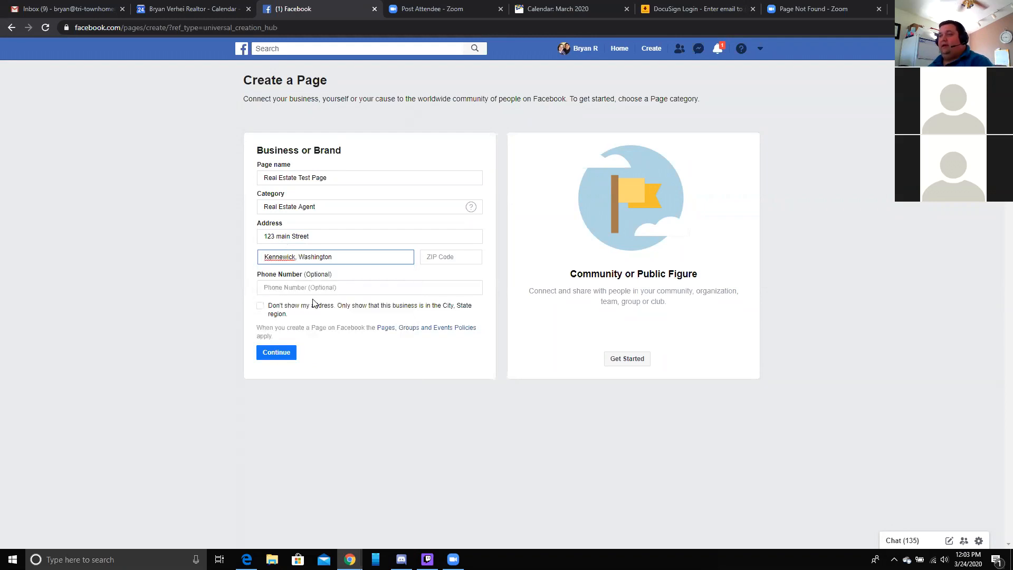
pyautogui.click(260, 309)
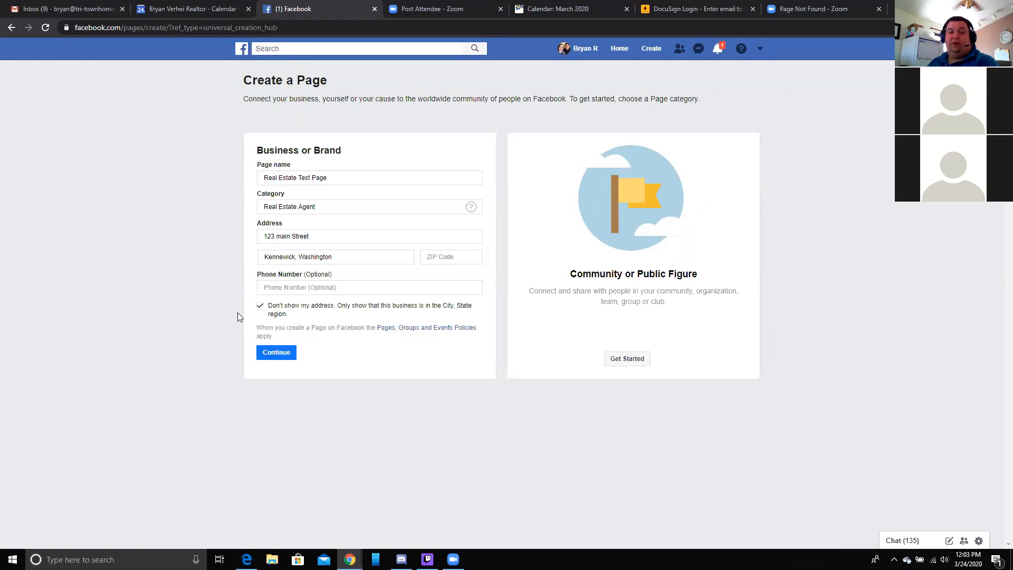
pyautogui.click(260, 306)
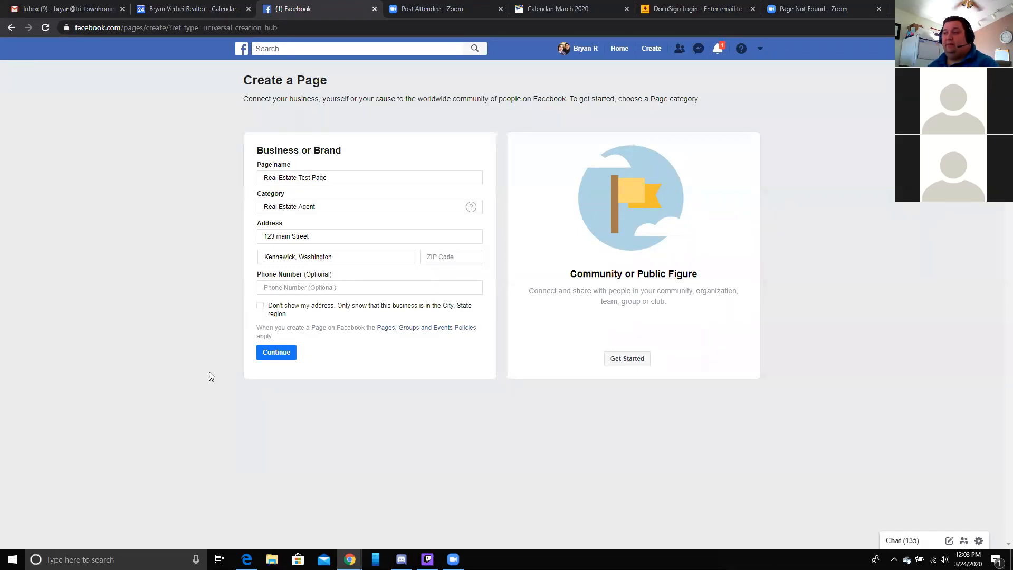
pyautogui.click(289, 355)
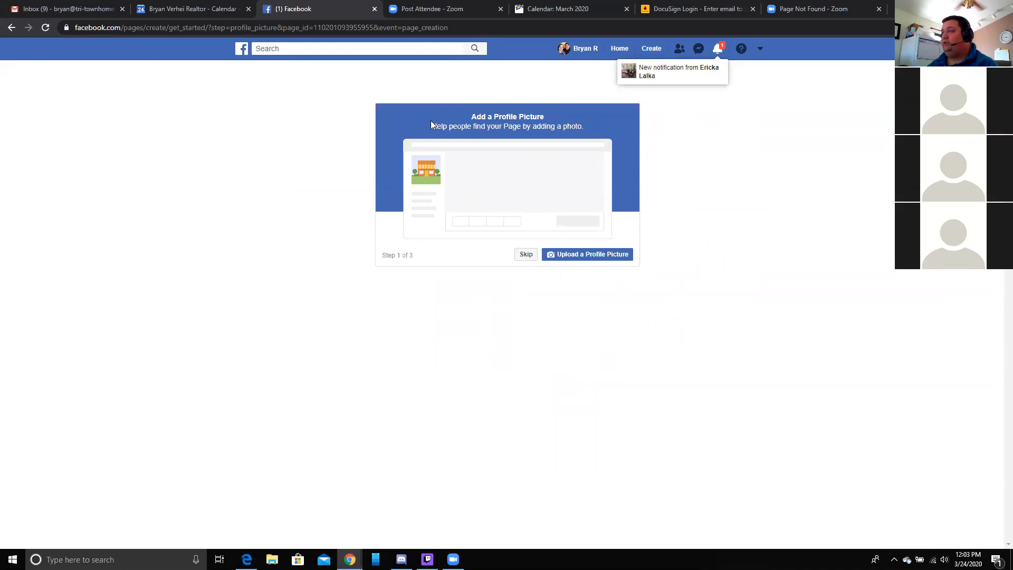
pyautogui.click(598, 256)
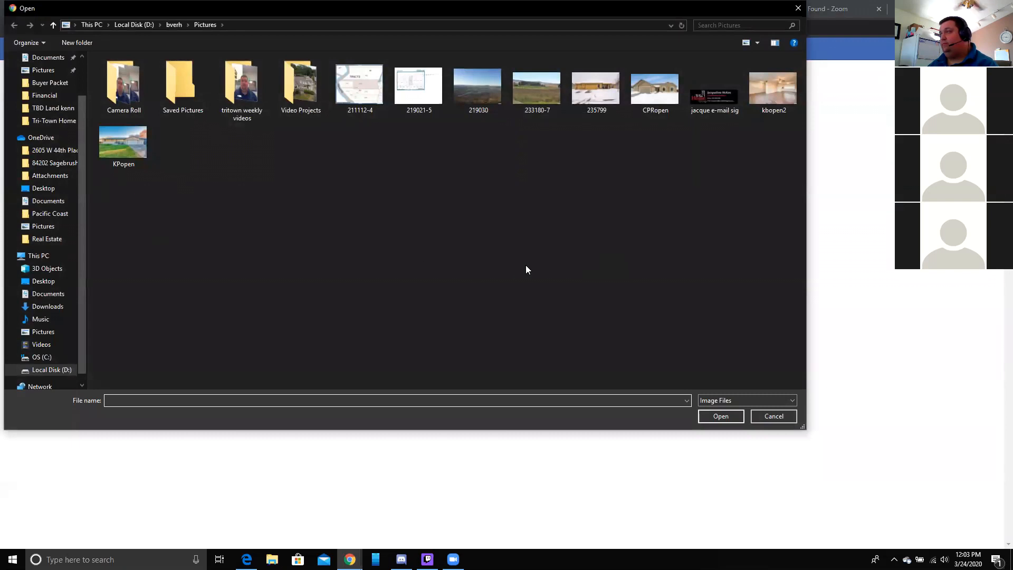
pyautogui.doubleClick(127, 91)
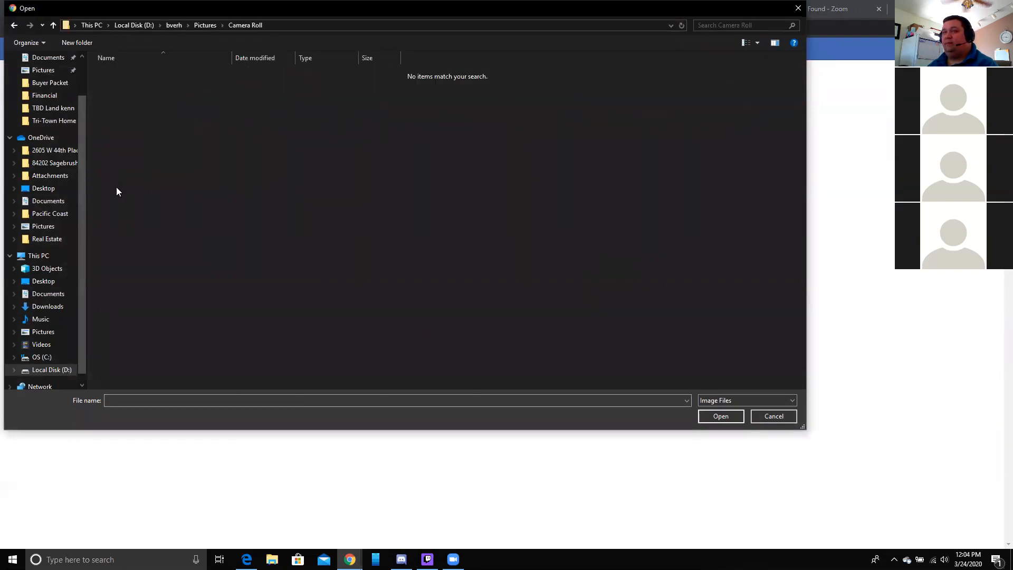
pyautogui.click(66, 230)
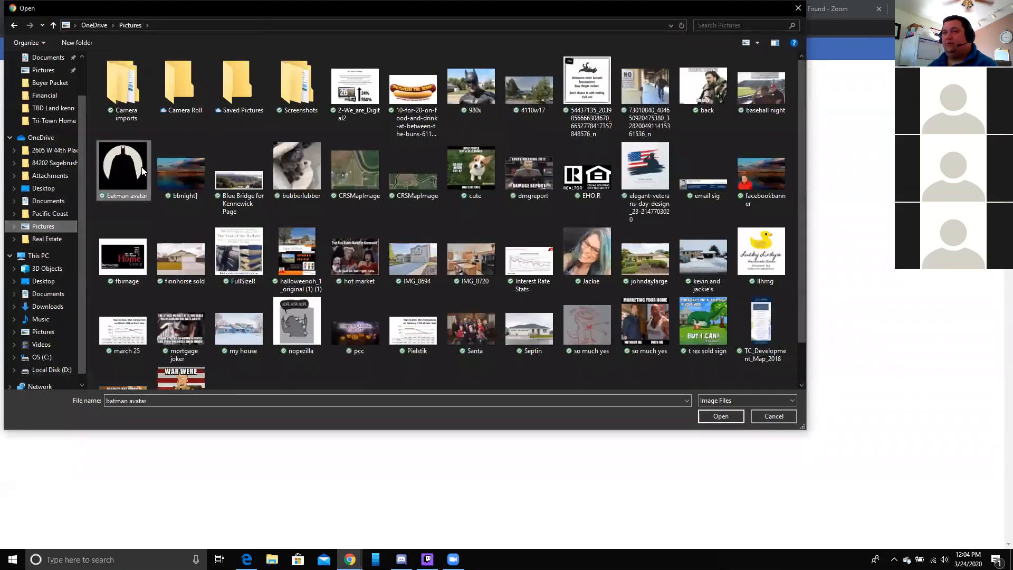
pyautogui.doubleClick(141, 170)
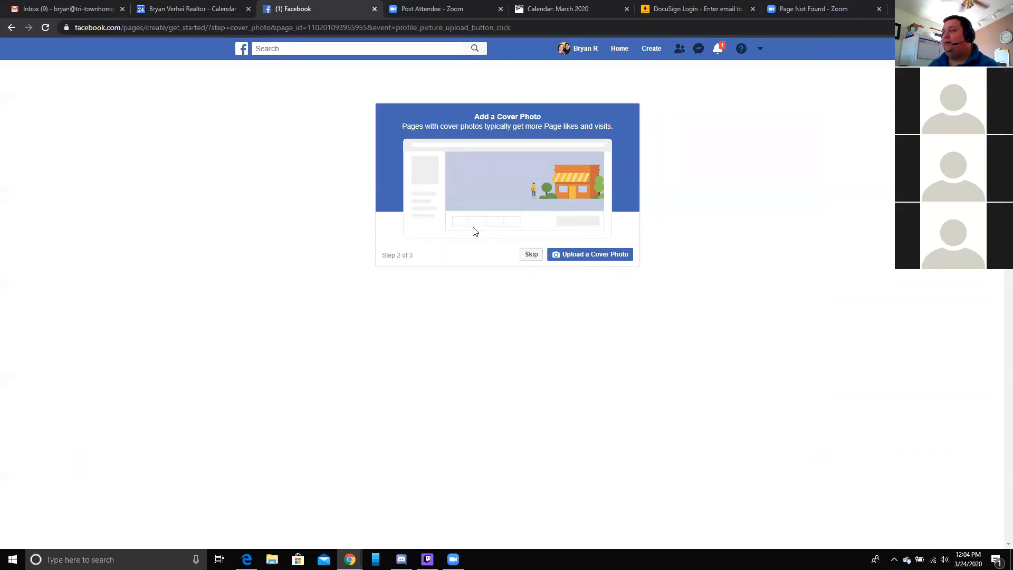
# - Upload a Tri-Town Home Group logo from Real Estate > Branding as the cover photo
pyautogui.click(572, 261)
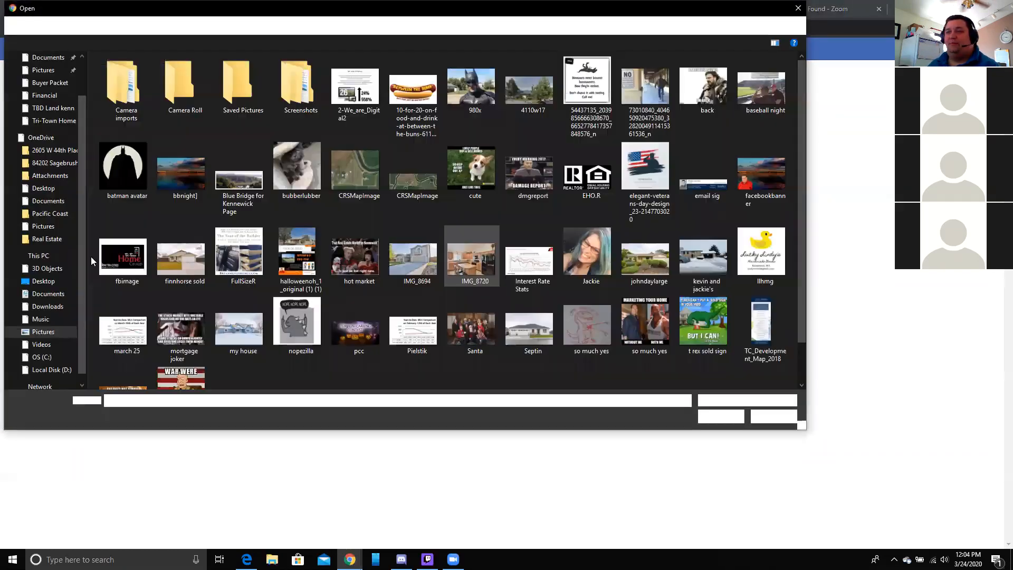
pyautogui.click(43, 241)
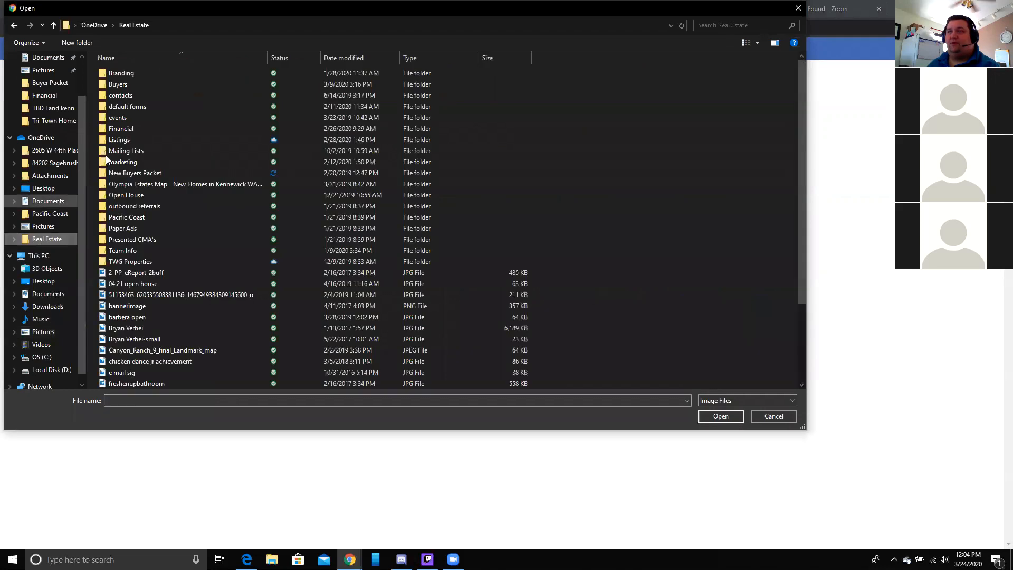
pyautogui.doubleClick(140, 74)
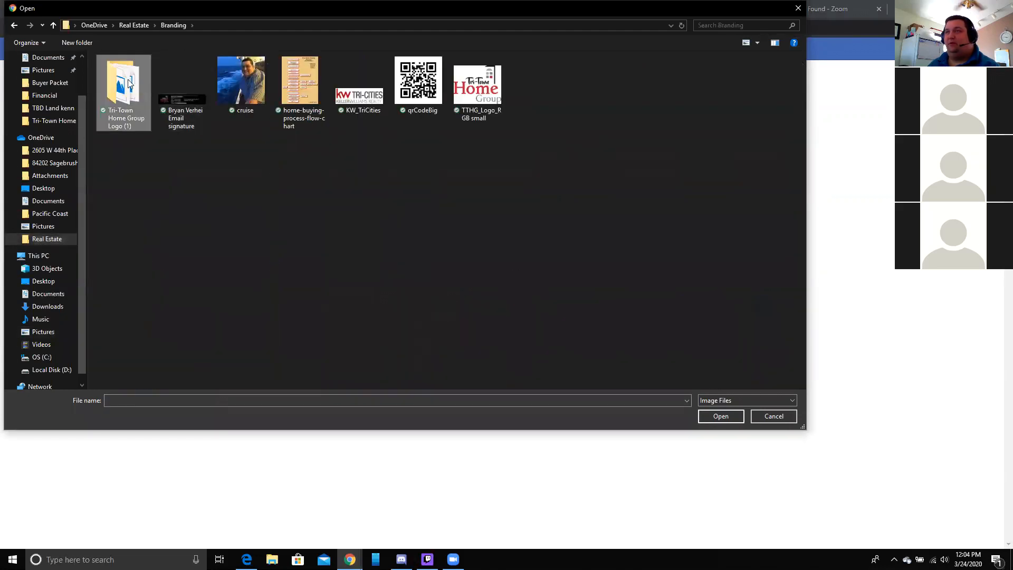
pyautogui.doubleClick(128, 83)
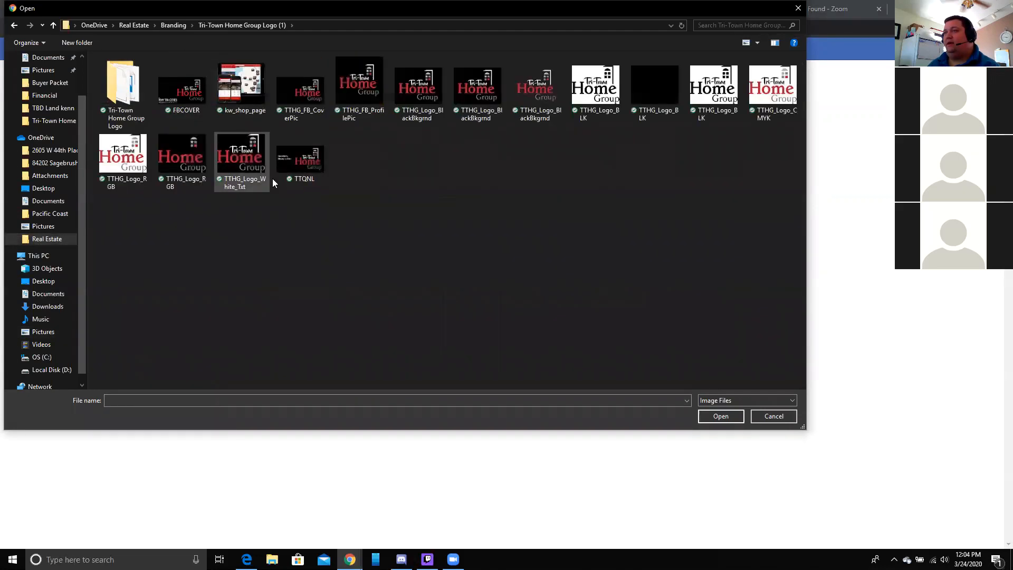
pyautogui.doubleClick(292, 158)
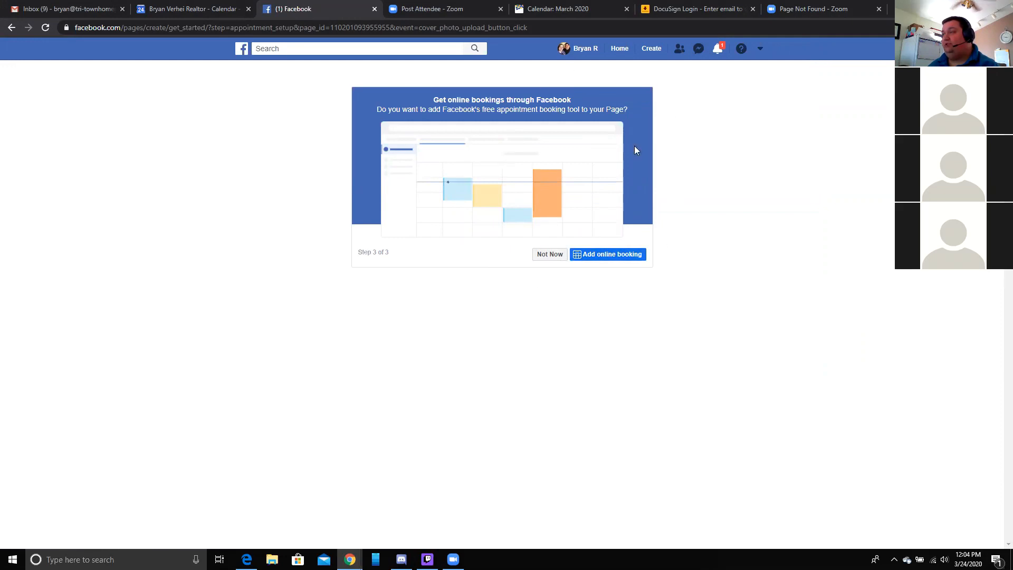
# - Decline online bookings with Not Now and close the setup tip to view the finished Page
pyautogui.click(555, 261)
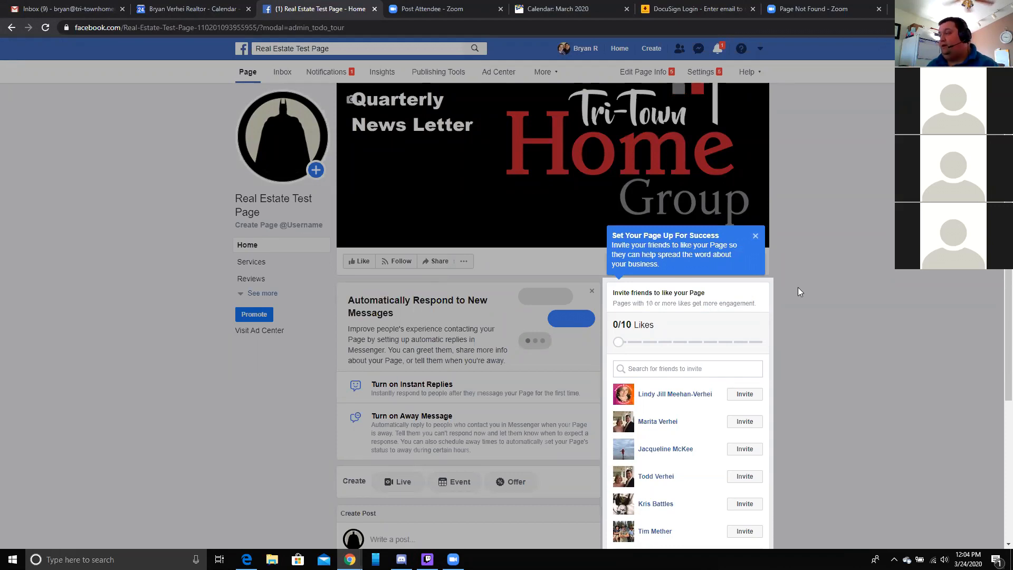
pyautogui.click(756, 236)
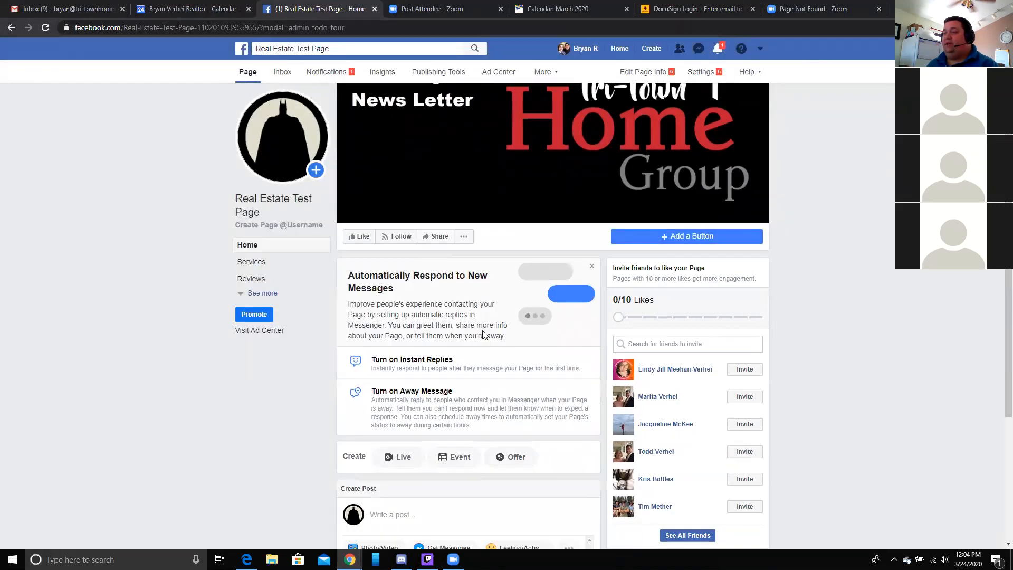
pyautogui.scroll(-2, 482, 335)
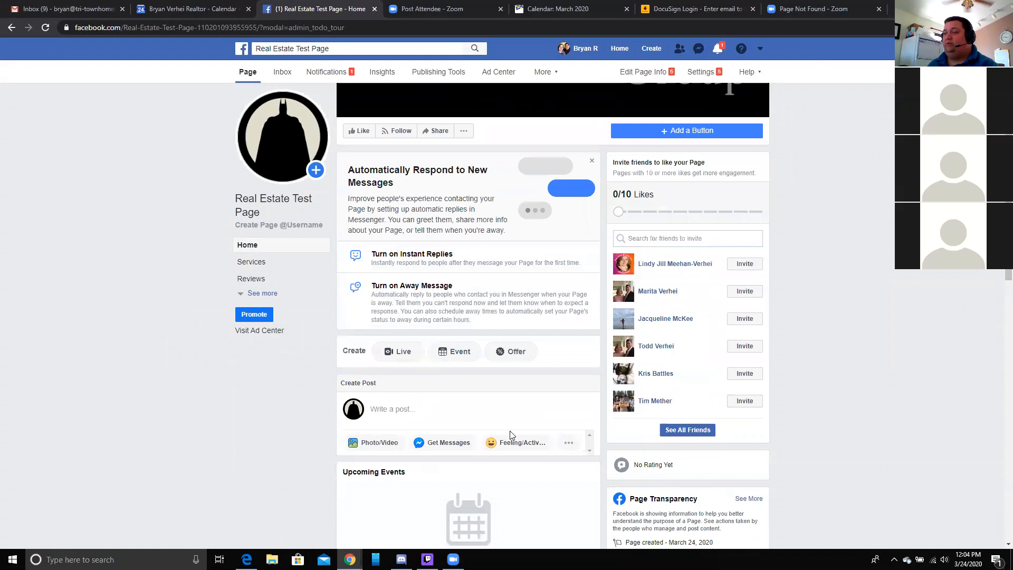
pyautogui.scroll(3, 511, 435)
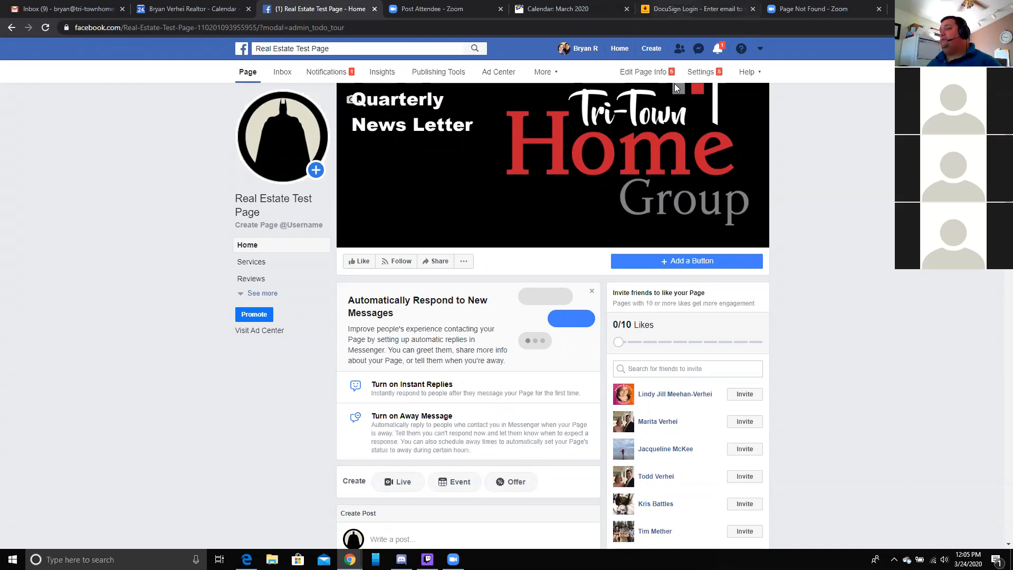
pyautogui.click(674, 9)
# - Load the KW Command dashboard and open Settings from the account menu
pyautogui.click(672, 31)
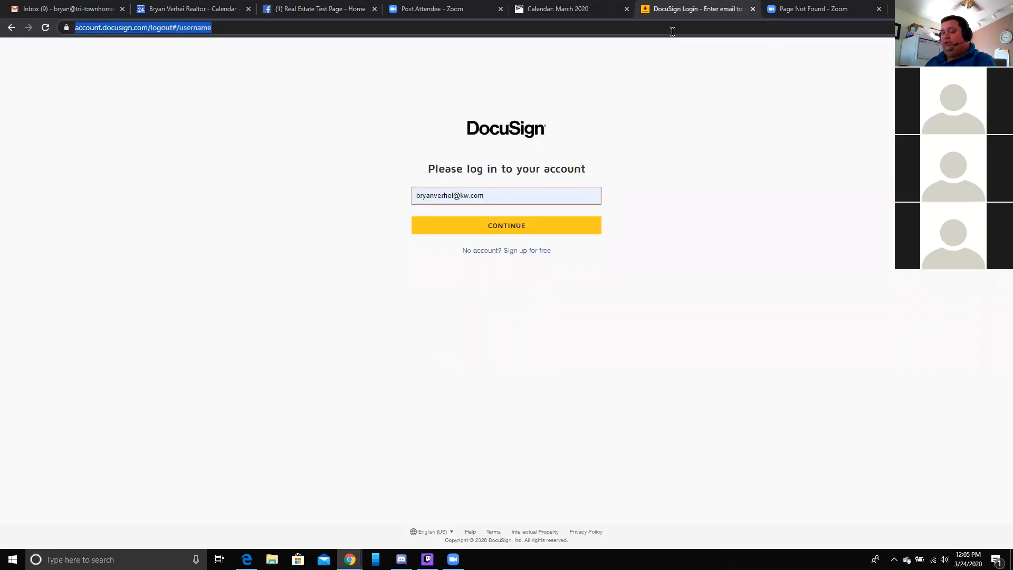
pyautogui.write('ag')
pyautogui.press('Return')
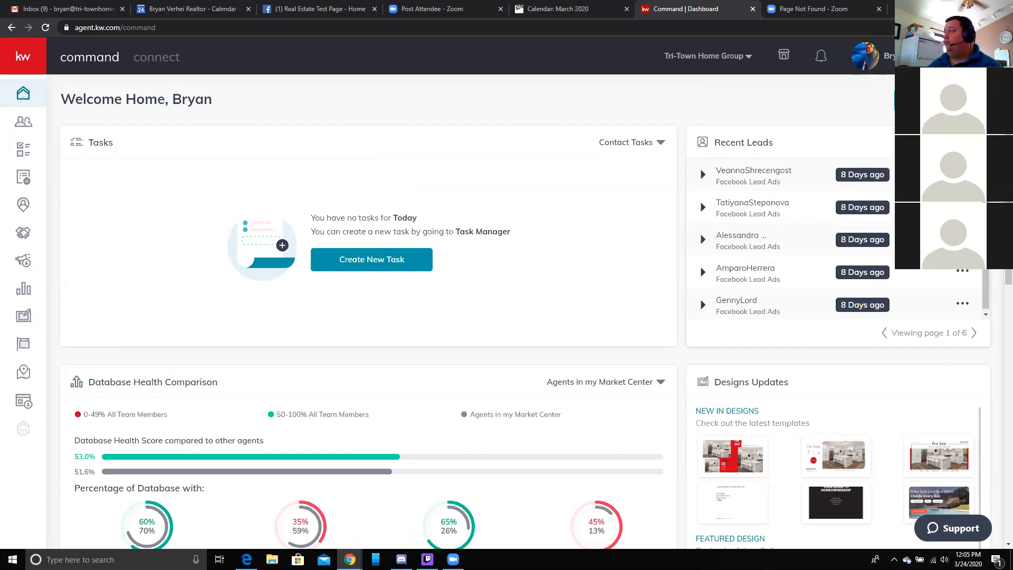
pyautogui.click(871, 56)
pyautogui.click(882, 126)
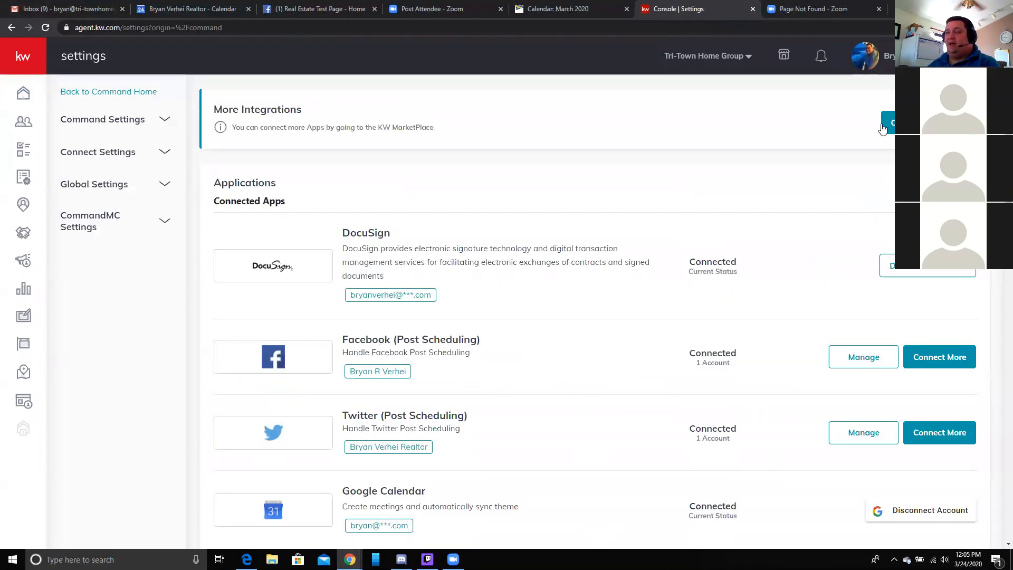
pyautogui.scroll(-1, 755, 277)
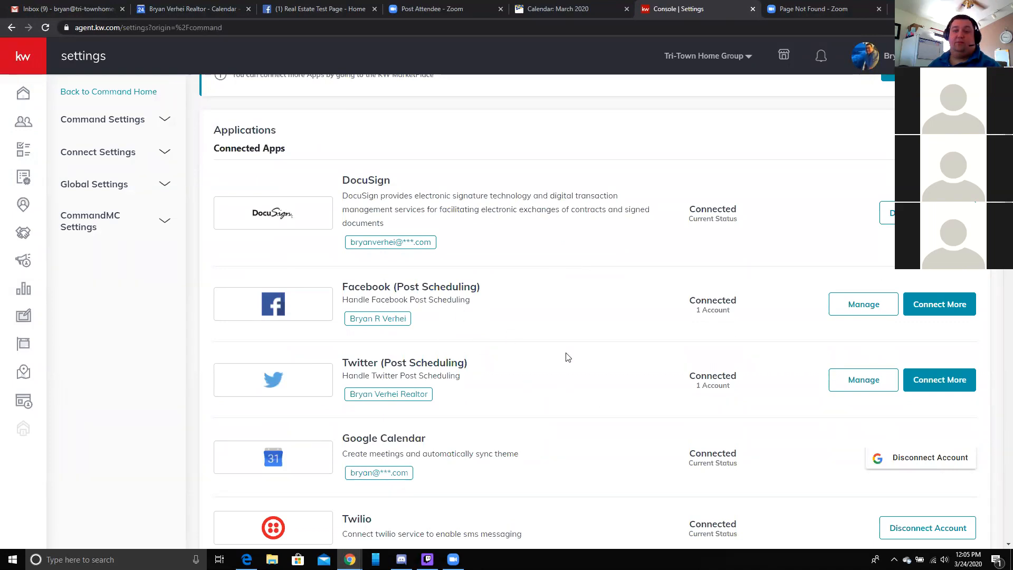
pyautogui.scroll(-1, 557, 352)
pyautogui.scroll(-1, 516, 331)
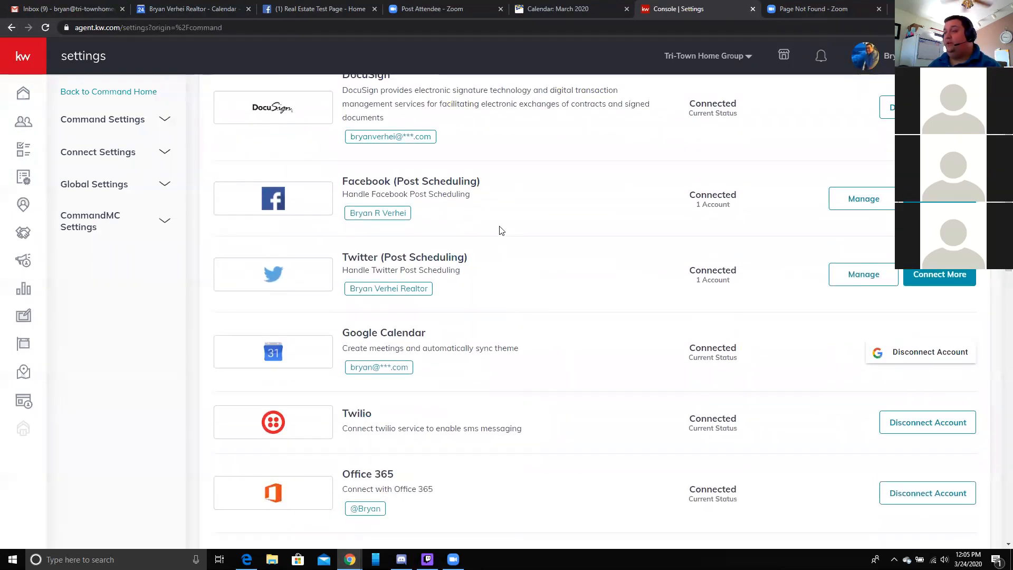
pyautogui.scroll(1, 499, 225)
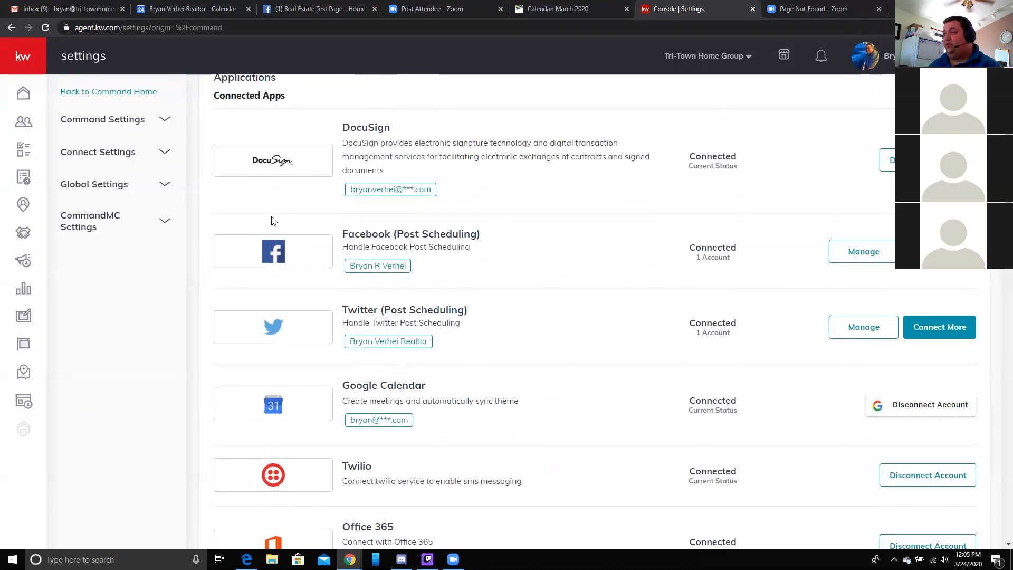
pyautogui.moveTo(490, 236); pyautogui.dragTo(330, 231)
pyautogui.click(512, 256)
pyautogui.scroll(-12, 512, 256)
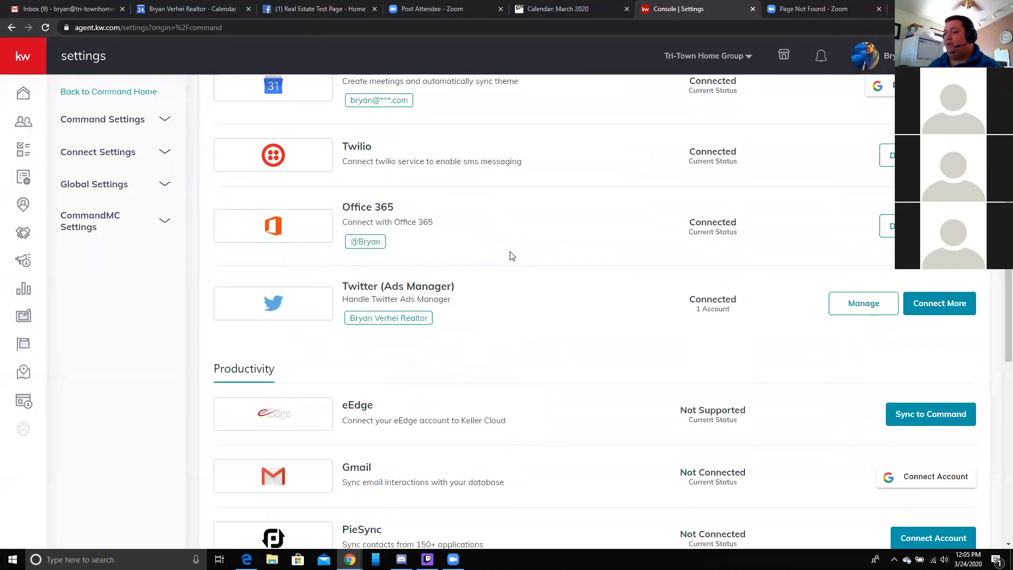
pyautogui.moveTo(499, 319); pyautogui.dragTo(341, 308)
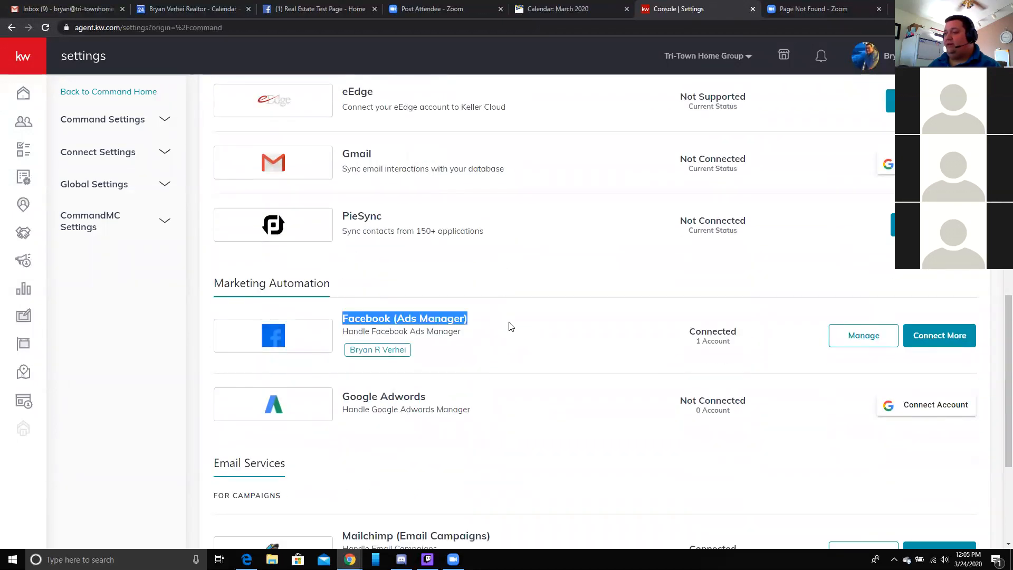
pyautogui.click(522, 330)
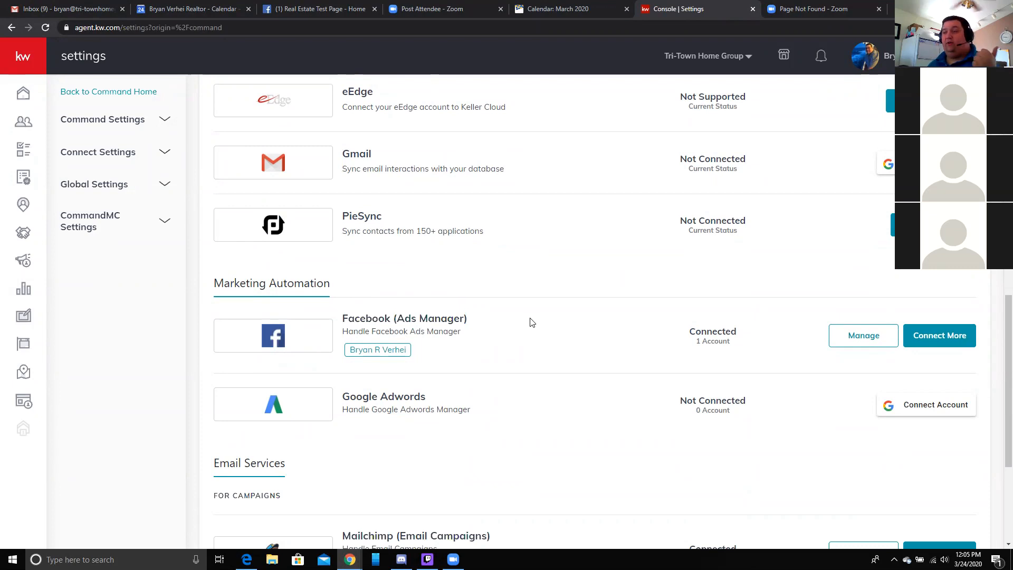
pyautogui.scroll(1, 531, 322)
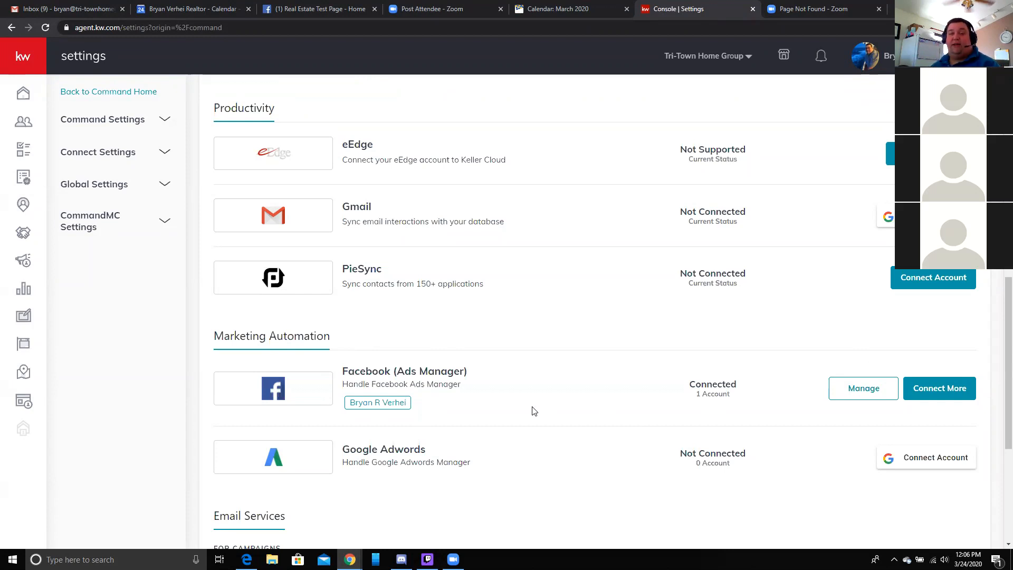
pyautogui.scroll(4, 670, 337)
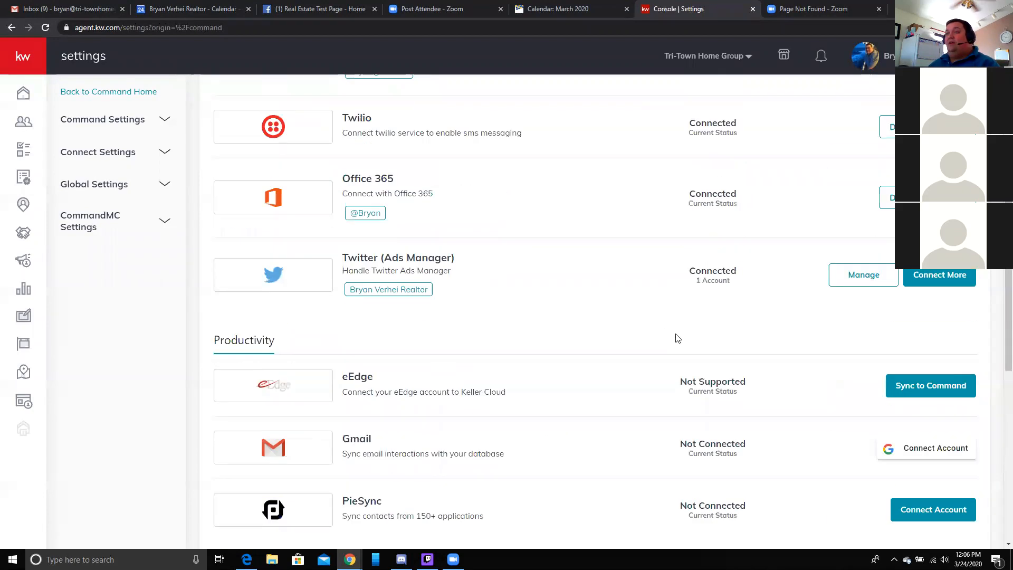
pyautogui.scroll(8, 678, 338)
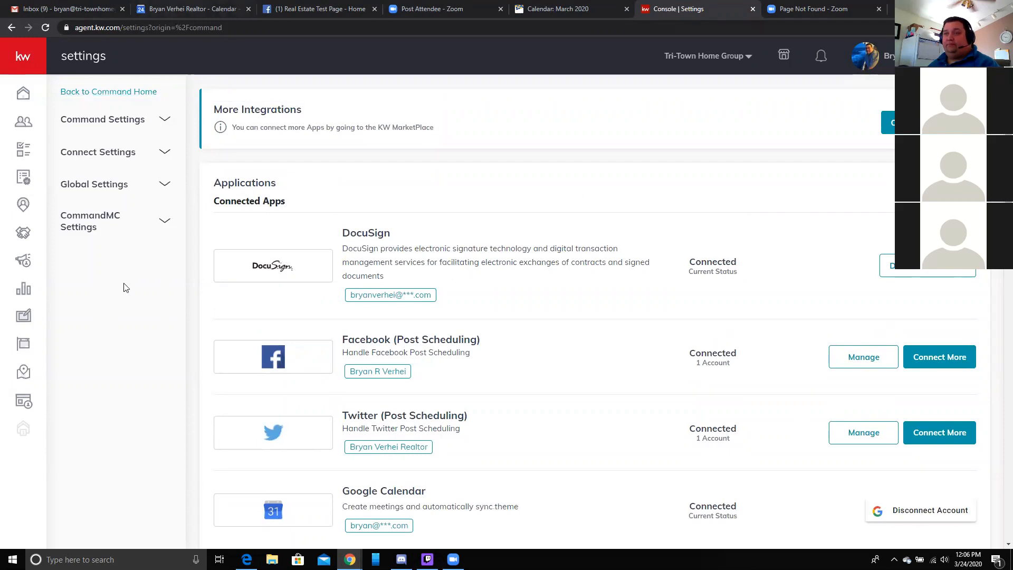
# - In the Campaigns section, create a new Social Ad campaign
pyautogui.click(23, 62)
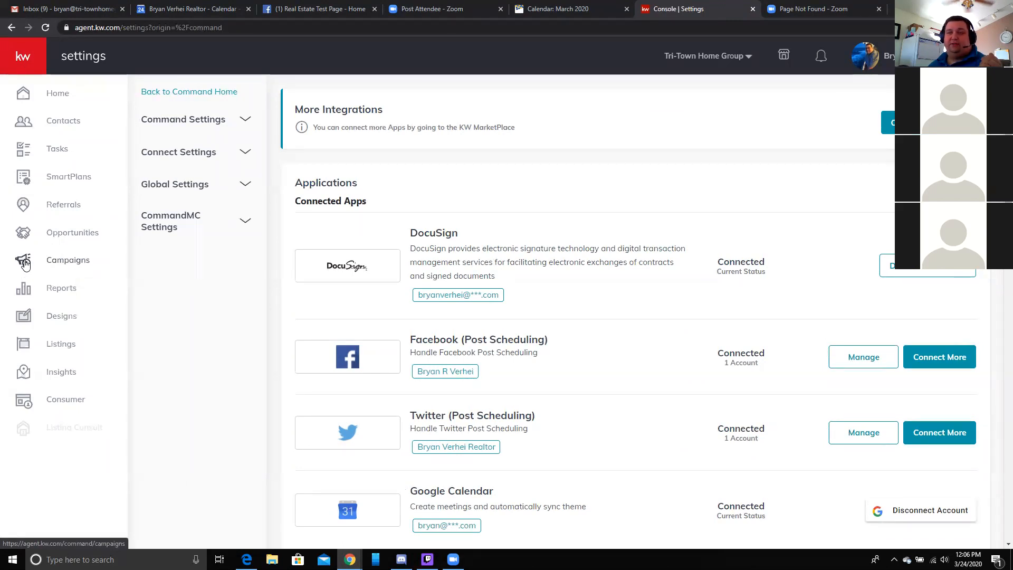
pyautogui.click(73, 262)
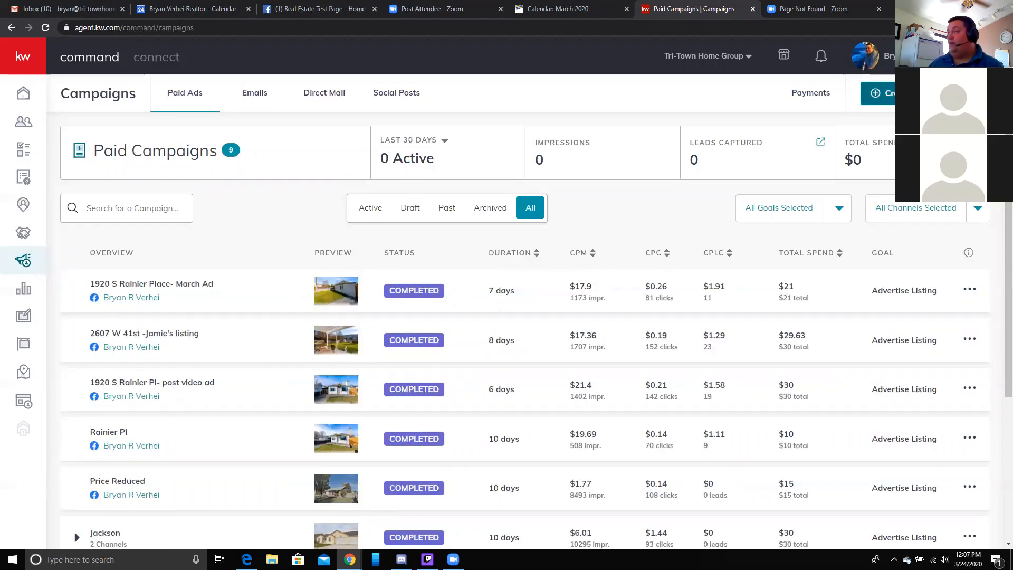
pyautogui.click(913, 94)
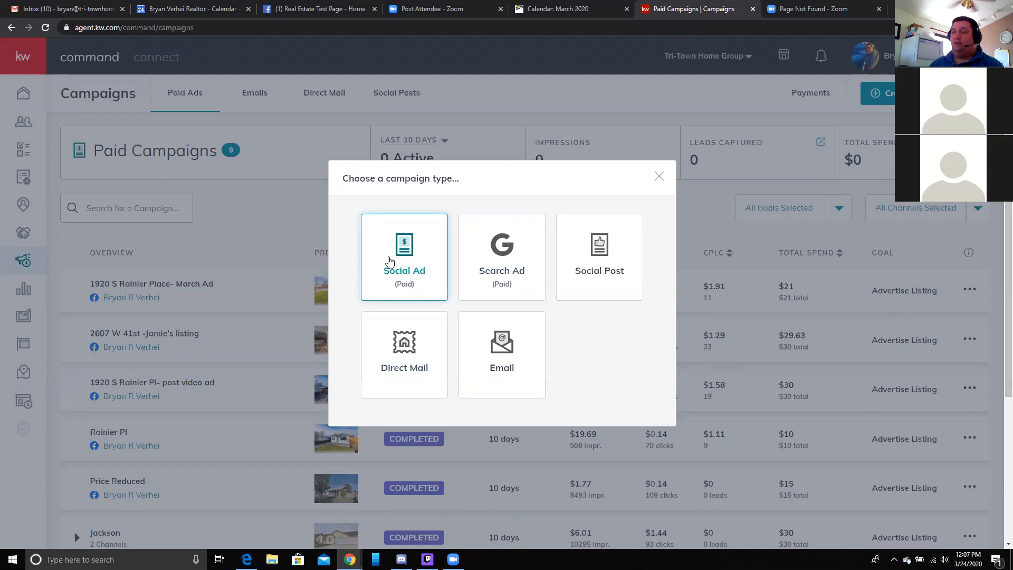
pyautogui.click(389, 262)
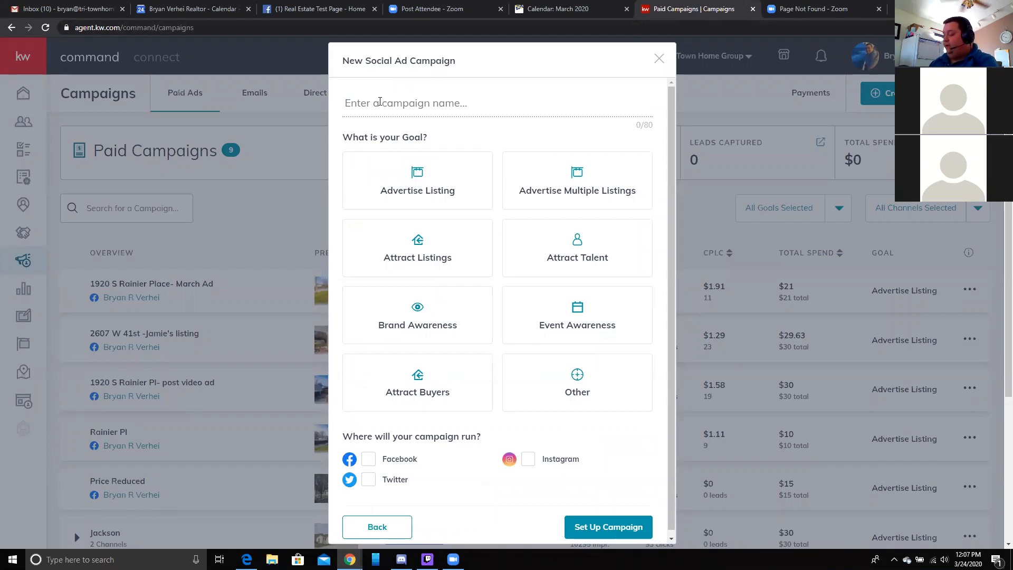
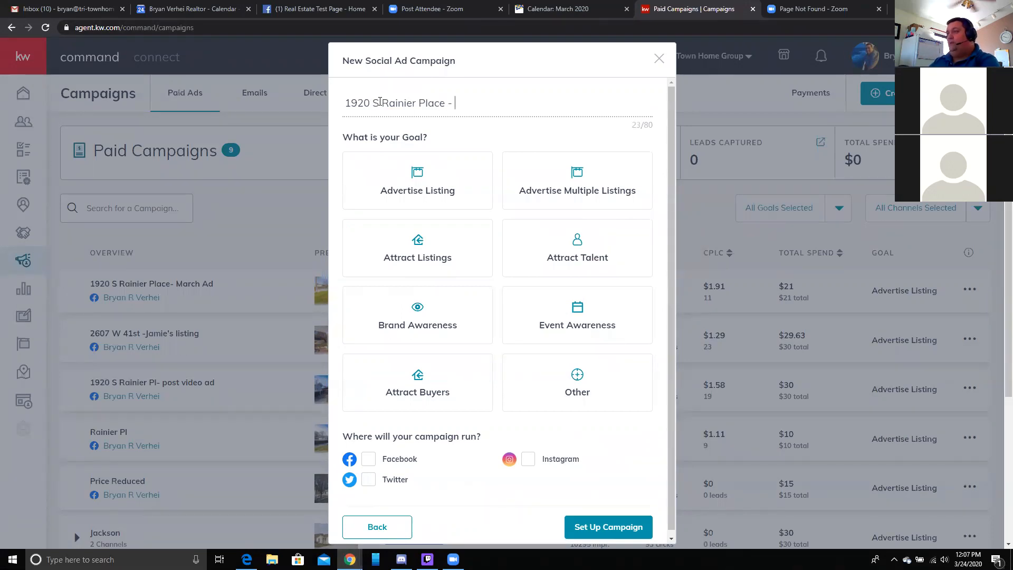
pyautogui.write('Q')
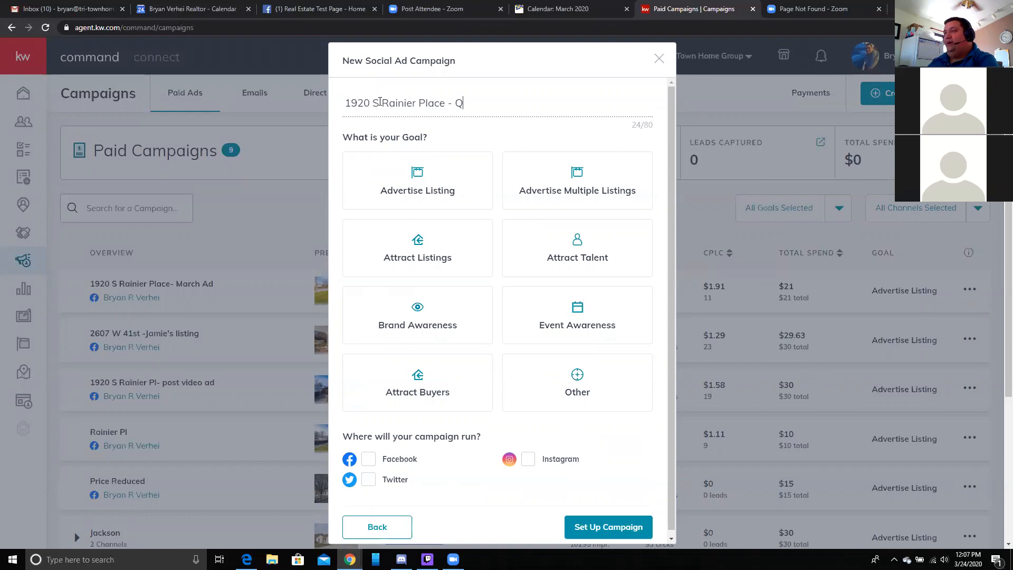
pyautogui.write('uarintee')
pyautogui.press('BackSpace')
pyautogui.press('BackSpace')
pyautogui.press('BackSpace')
pyautogui.press('BackSpace')
pyautogui.press('BackSpace')
pyautogui.press('BackSpace')
pyautogui.press('BackSpace')
pyautogui.press('BackSpace')
pyautogui.press('BackSpace')
pyautogui.press('BackSpace')
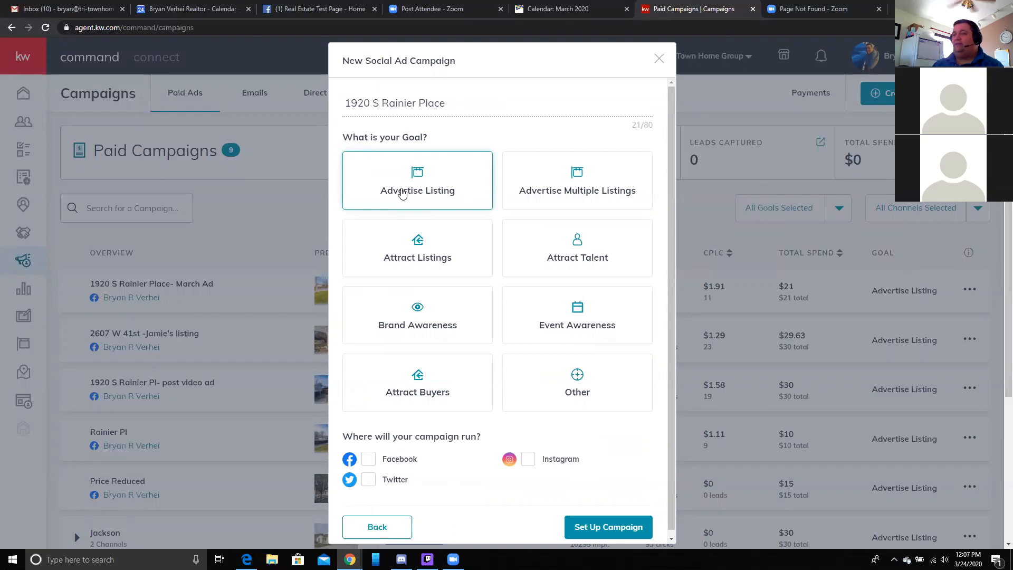
pyautogui.moveTo(403, 193); pyautogui.dragTo(481, 126)
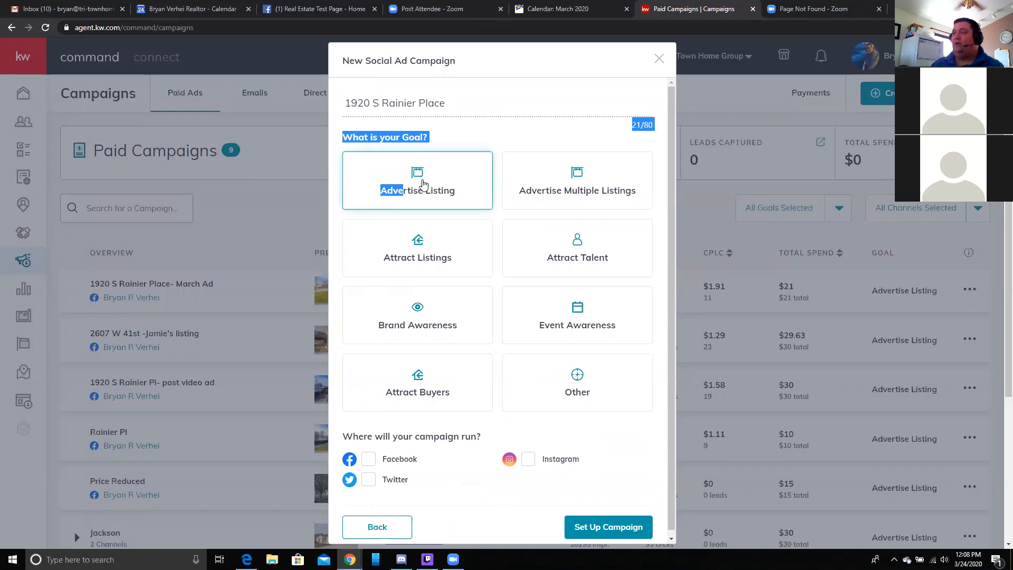
pyautogui.click(422, 183)
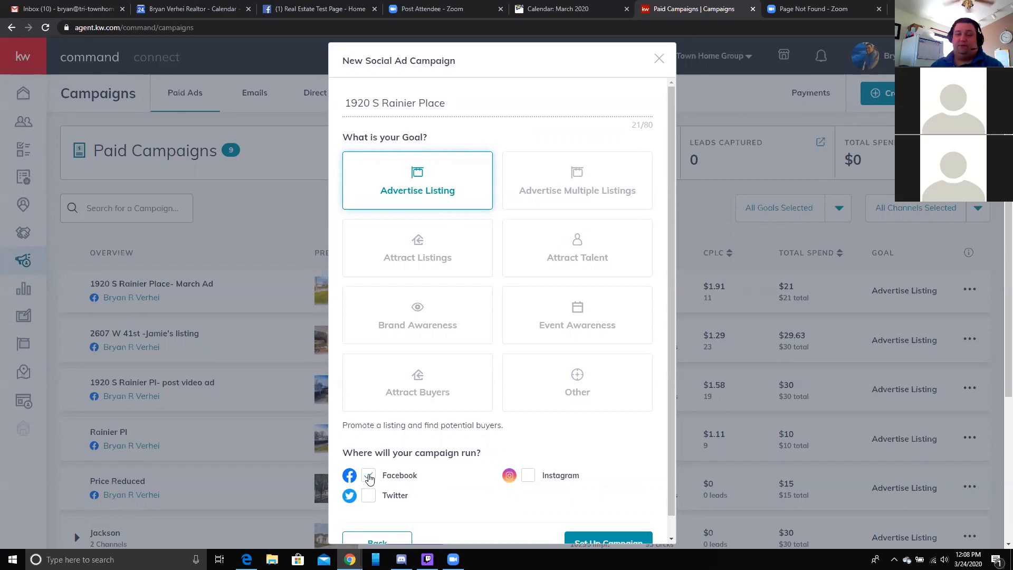
pyautogui.scroll(-1, 424, 475)
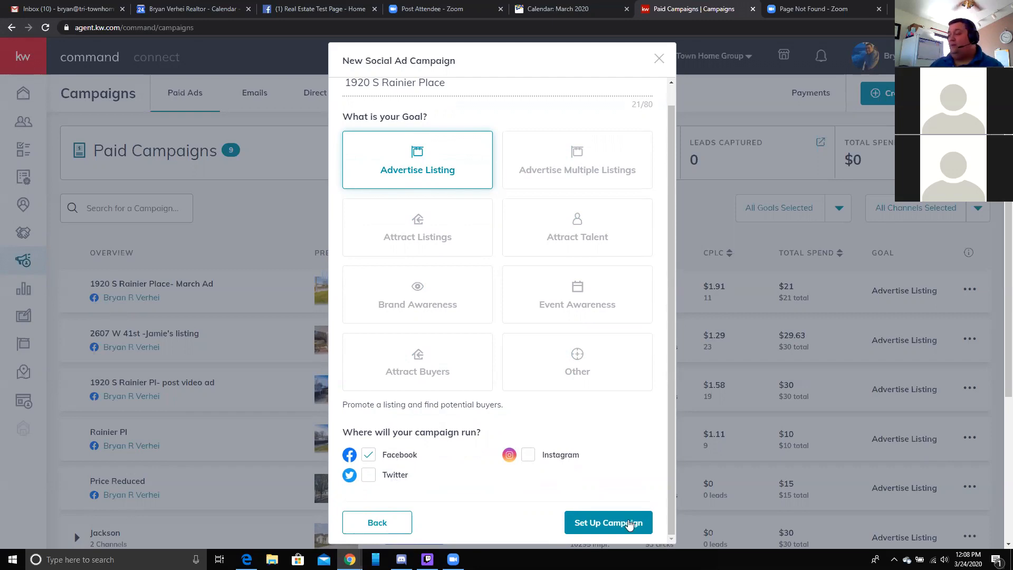
pyautogui.click(628, 525)
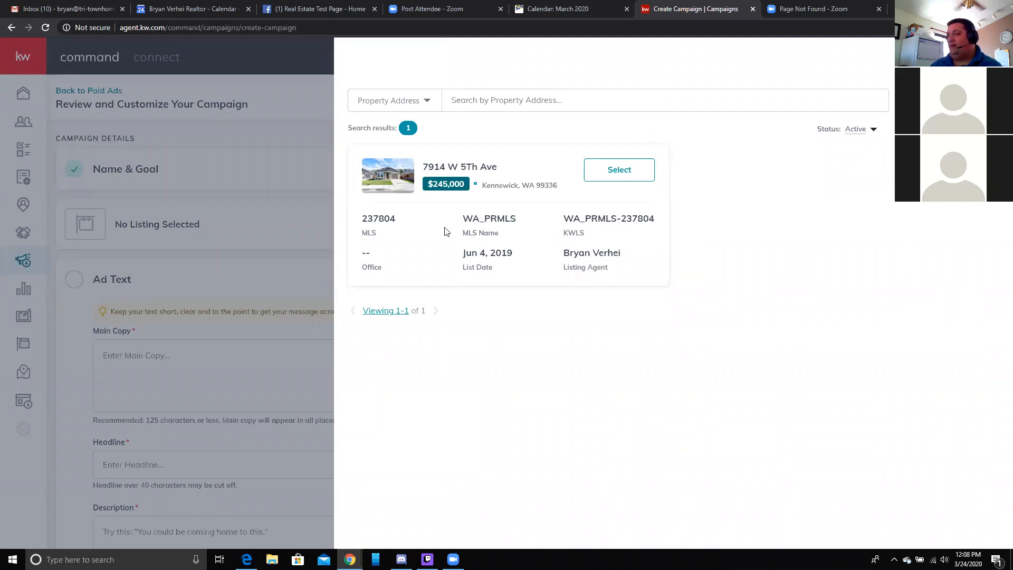
pyautogui.click(872, 130)
pyautogui.click(873, 148)
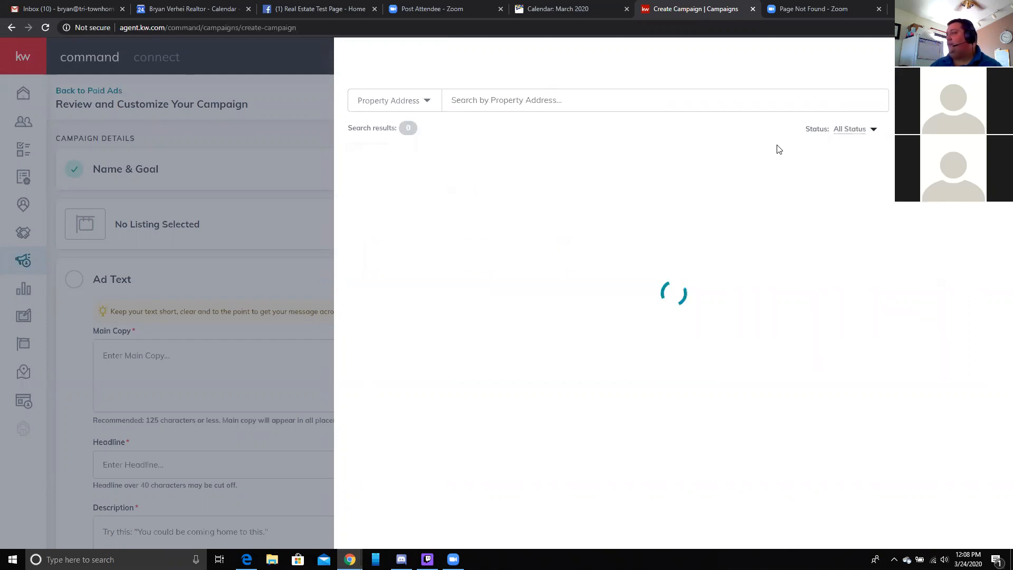
pyautogui.click(598, 101)
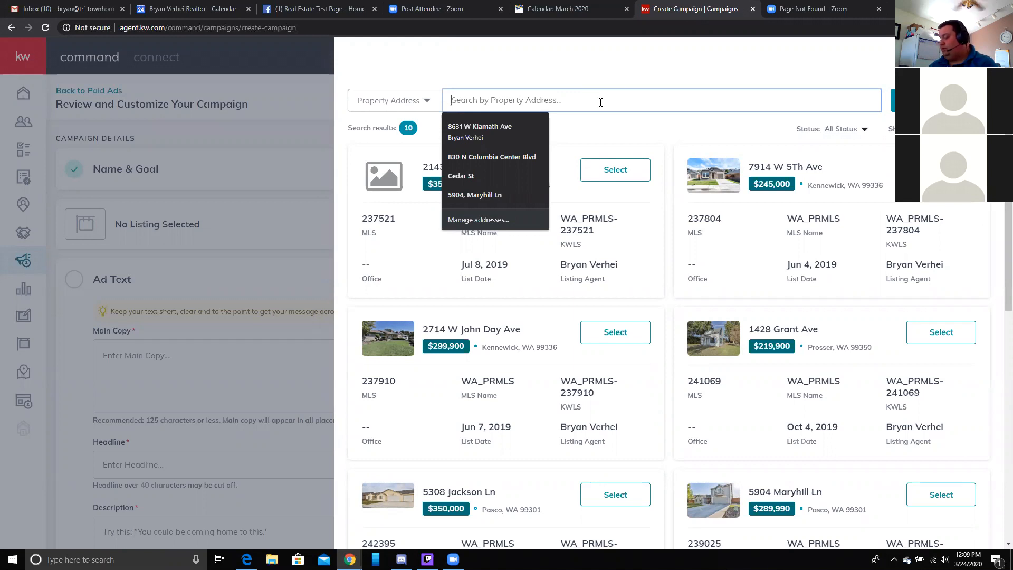
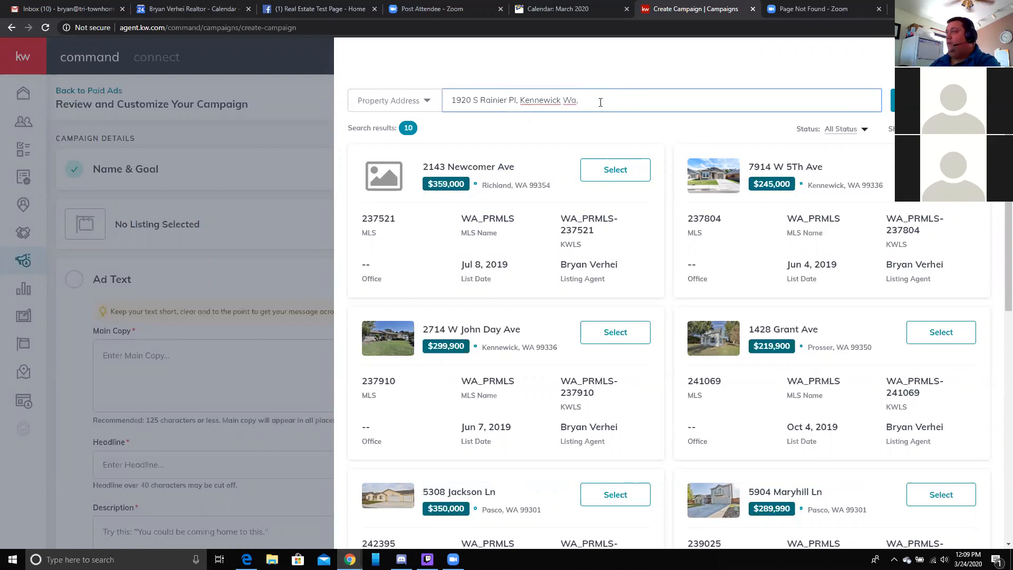
pyautogui.click(925, 100)
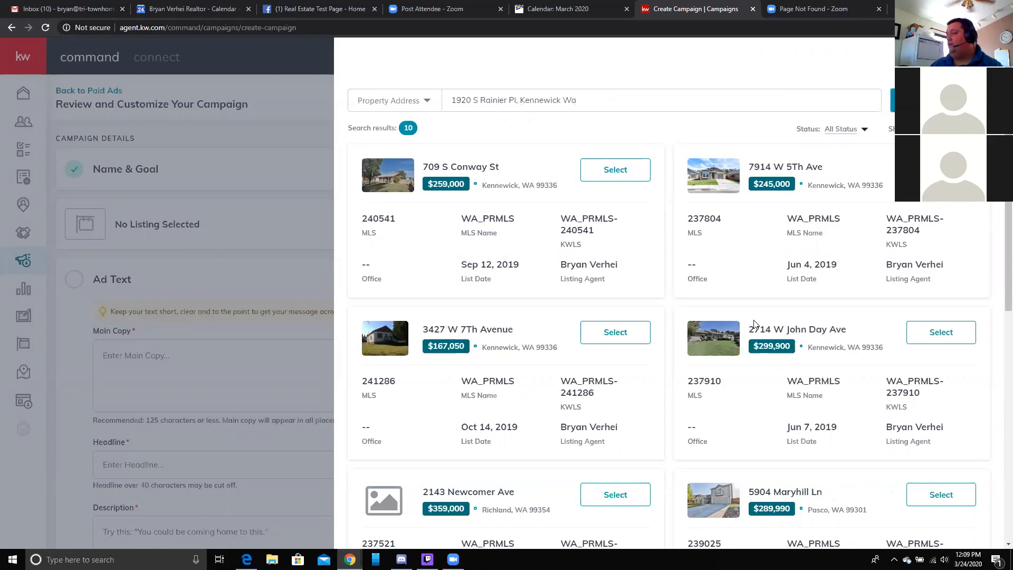
pyautogui.scroll(-8, 735, 341)
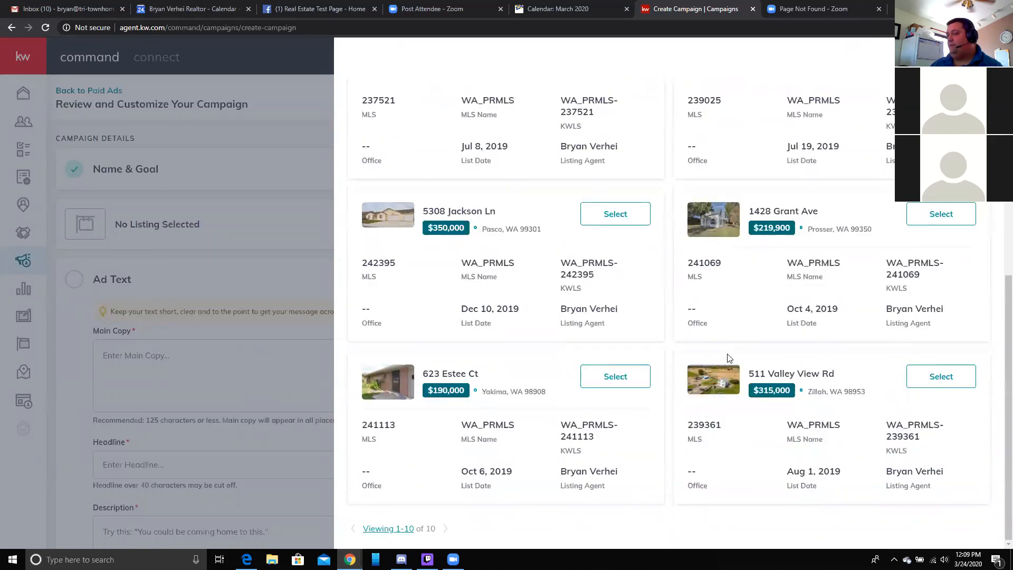
pyautogui.scroll(8, 701, 383)
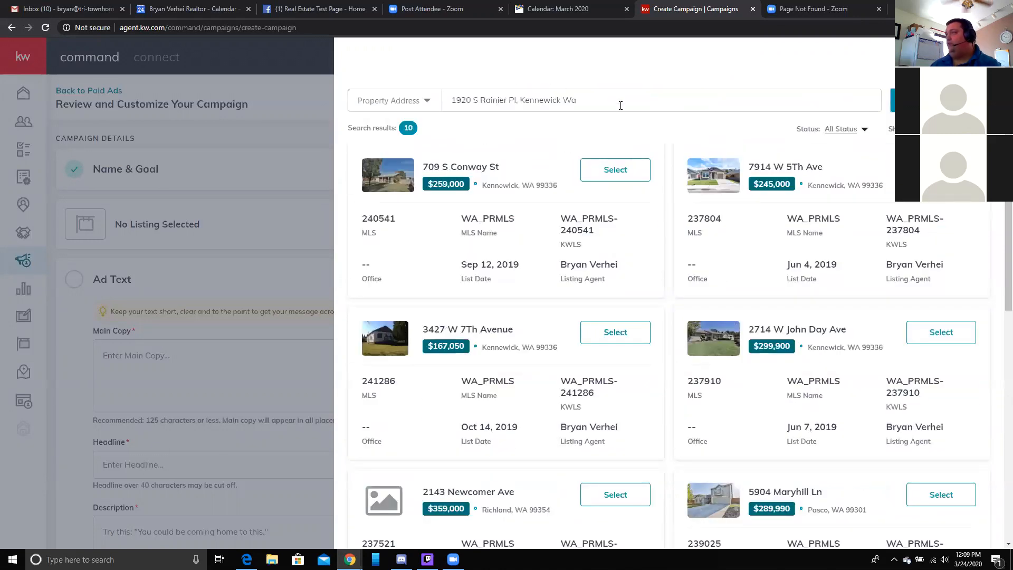
pyautogui.click(930, 170)
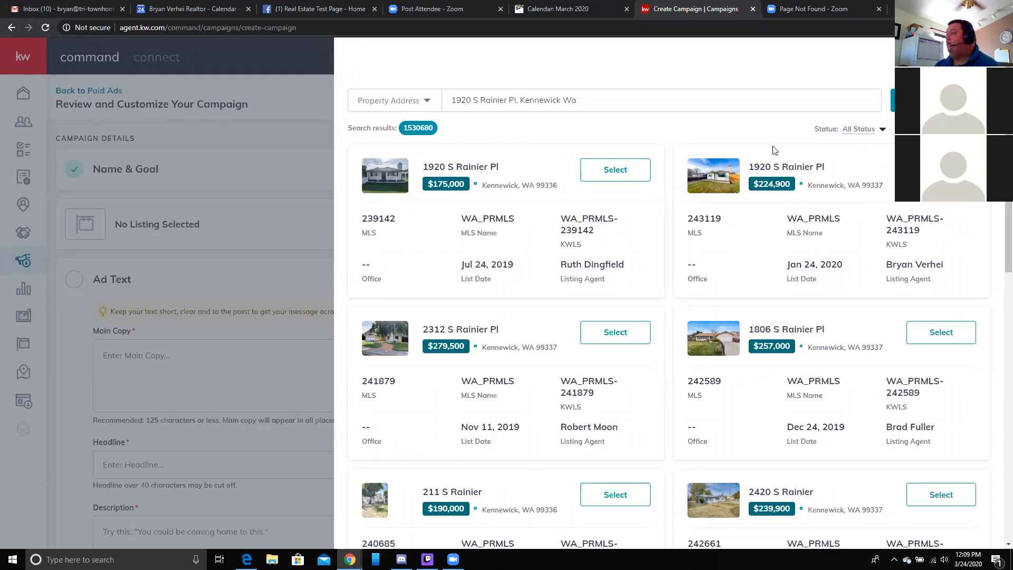
pyautogui.click(941, 170)
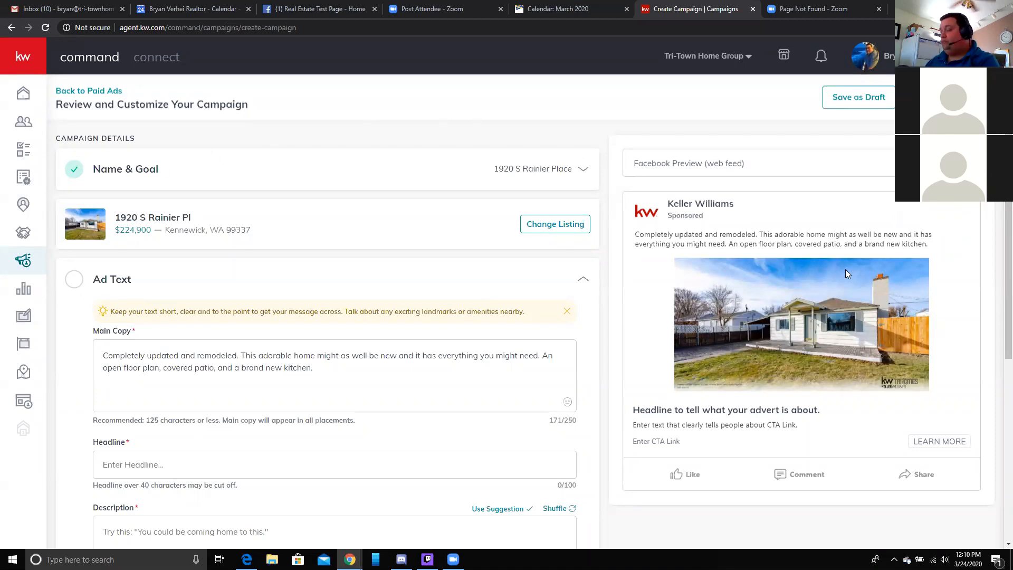
# - Expand the Ad Text section and delete all of the default Main Copy text
pyautogui.scroll(-1, 762, 268)
pyautogui.click(72, 224)
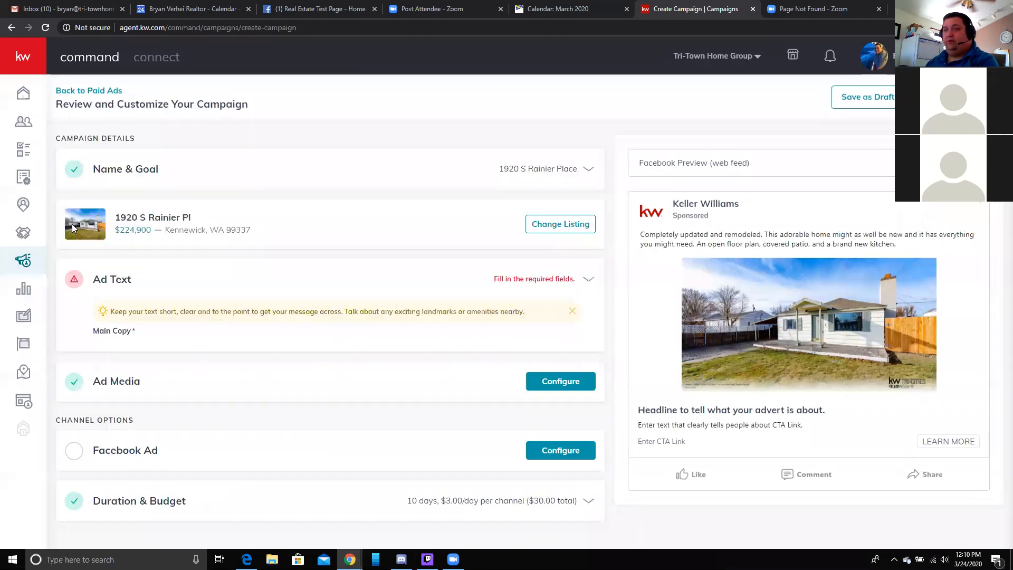
pyautogui.click(469, 285)
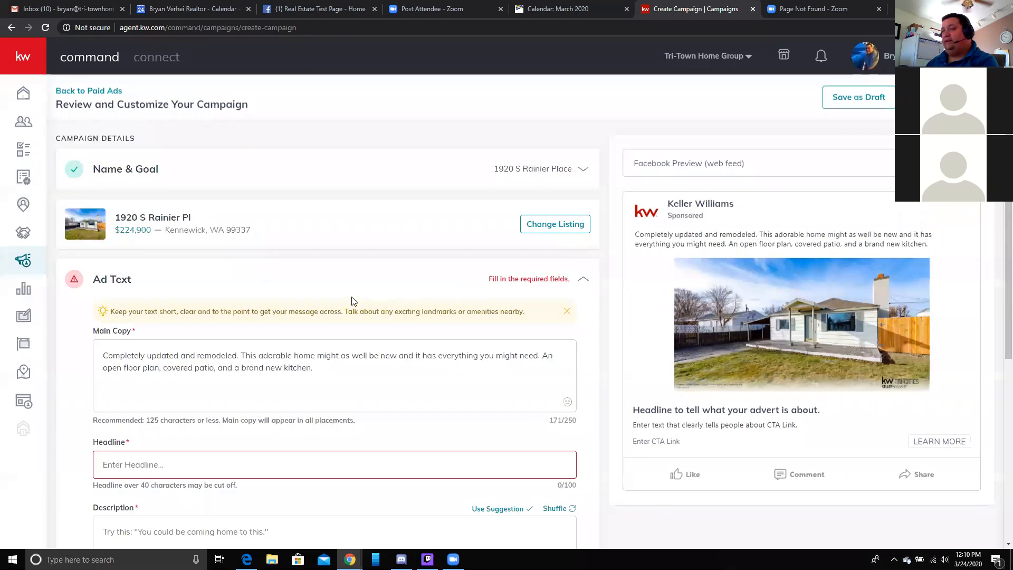
pyautogui.scroll(-1, 353, 301)
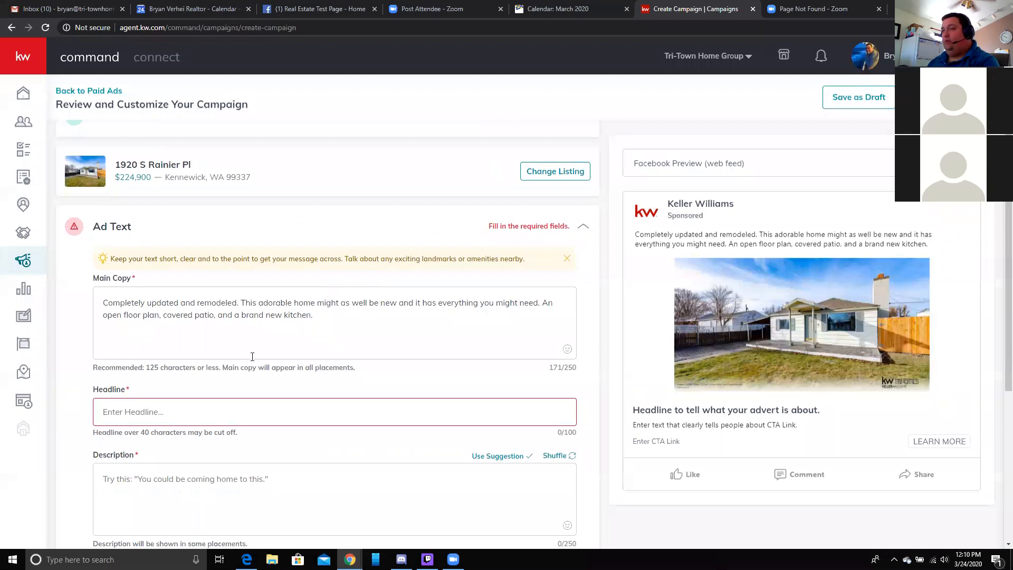
pyautogui.moveTo(357, 341); pyautogui.dragTo(45, 285)
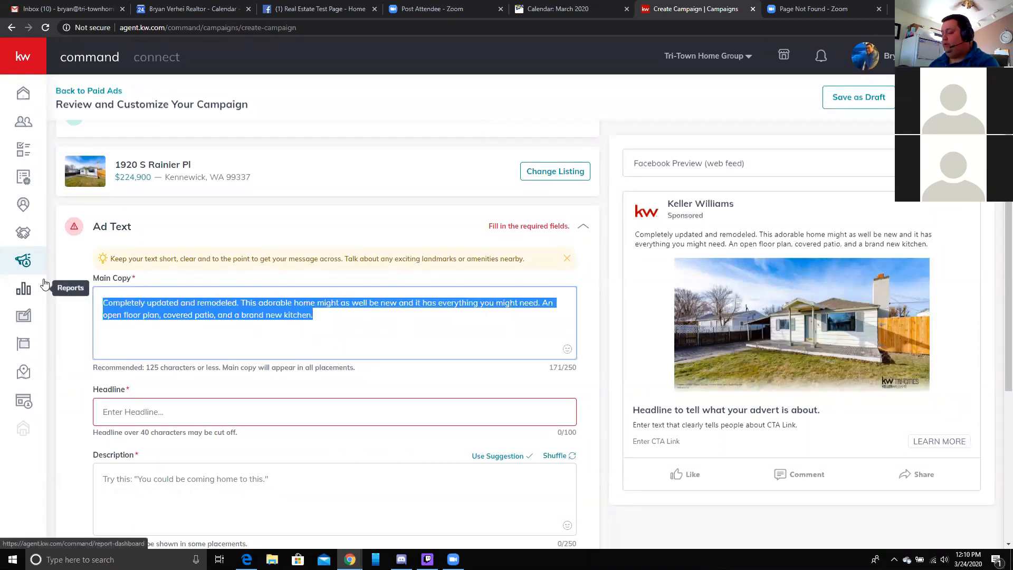
pyautogui.press('BackSpace')
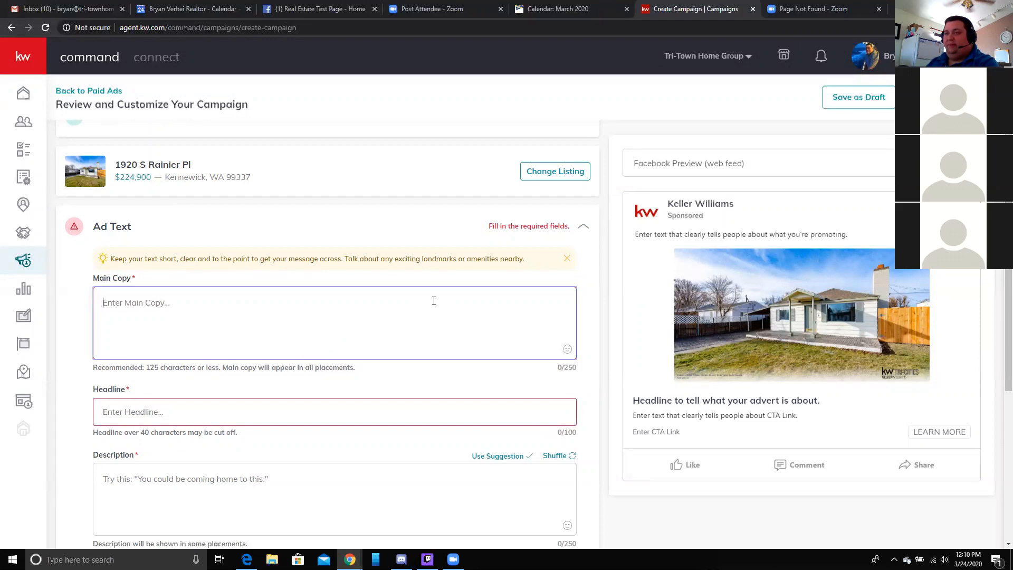
# - Write 'Amazing Starter Home!' in Main Copy followed by a house emoji
pyautogui.write('Import')
pyautogui.press('BackSpace')
pyautogui.press('BackSpace')
pyautogui.press('BackSpace')
pyautogui.press('BackSpace')
pyautogui.press('BackSpace')
pyautogui.press('BackSpace')
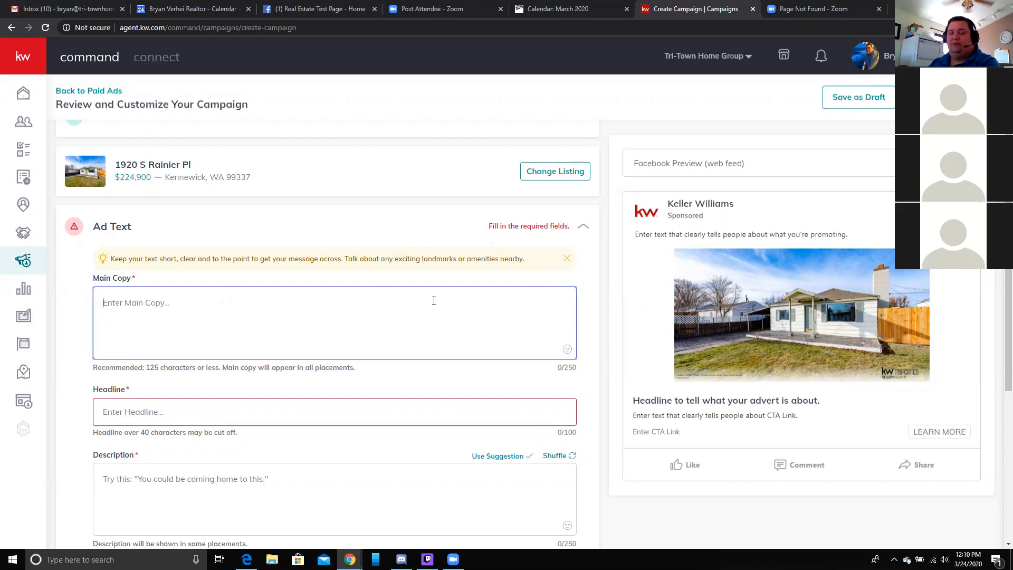
pyautogui.write('Amaz')
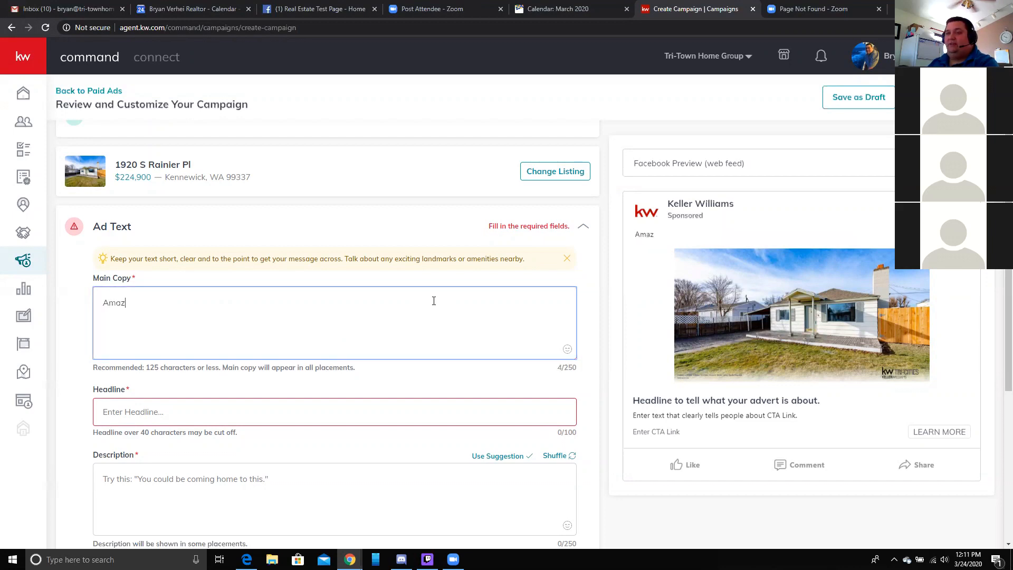
pyautogui.write('ing Starter Home!')
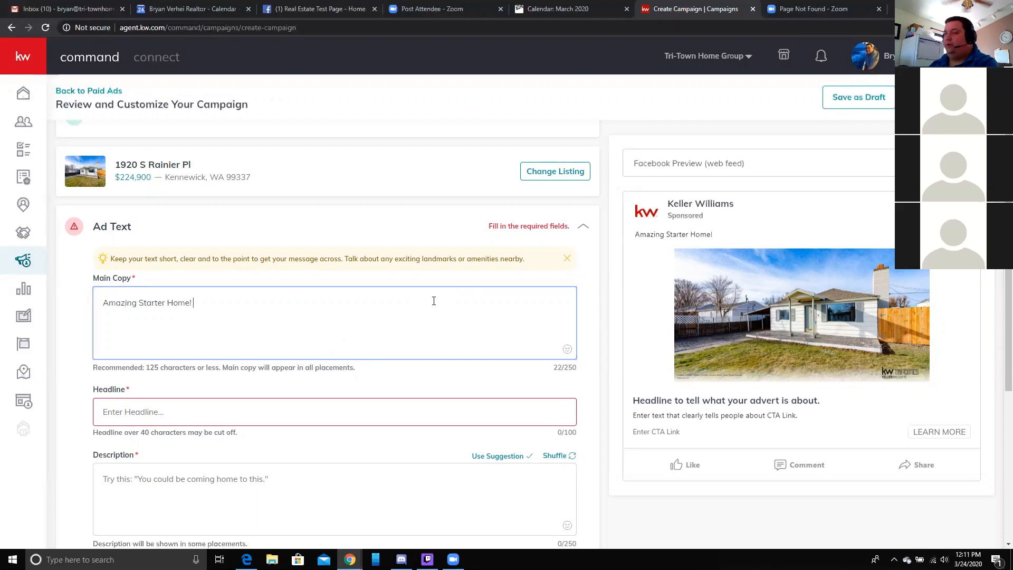
pyautogui.click(567, 349)
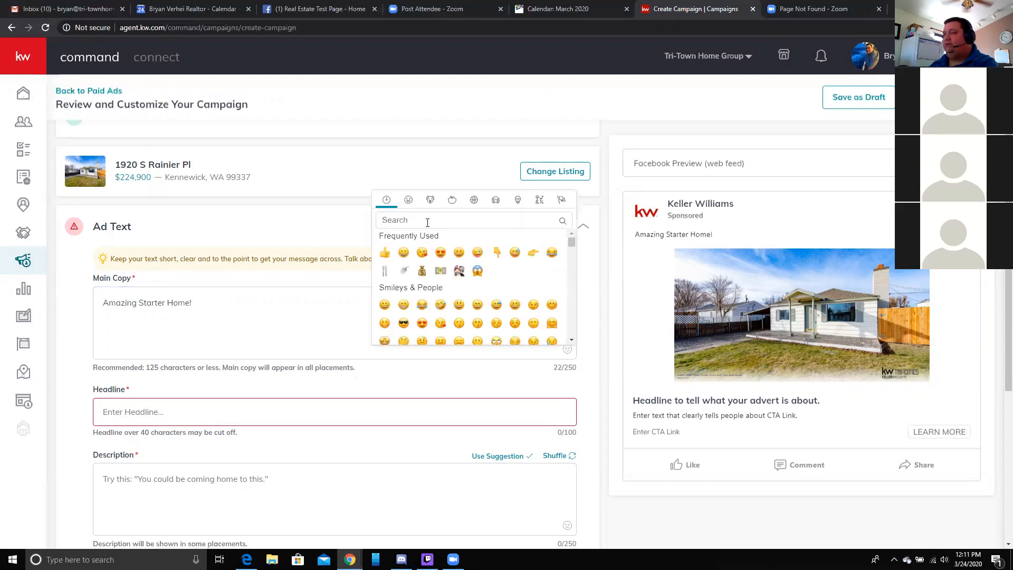
pyautogui.write('house')
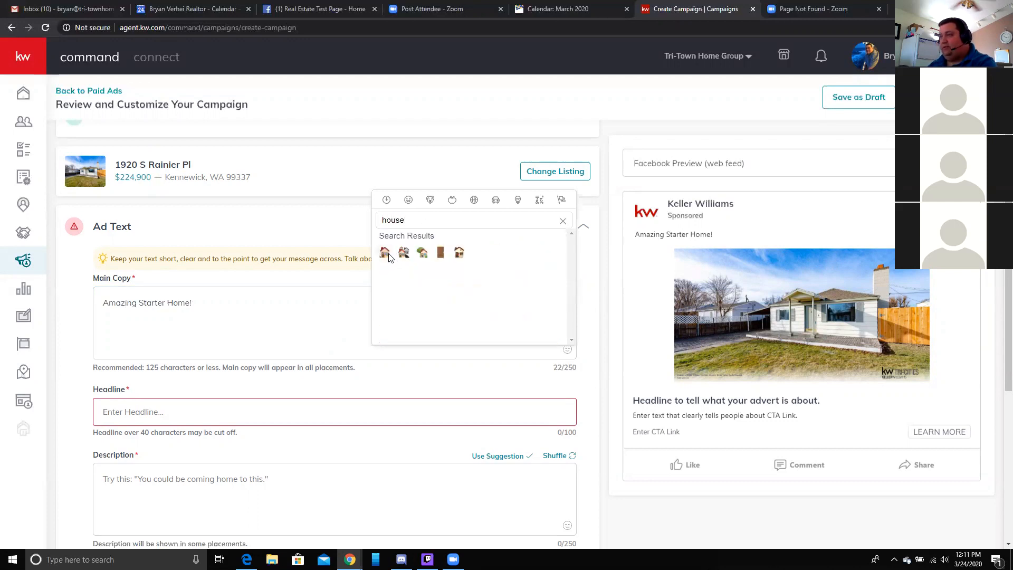
pyautogui.click(422, 254)
pyautogui.click(268, 300)
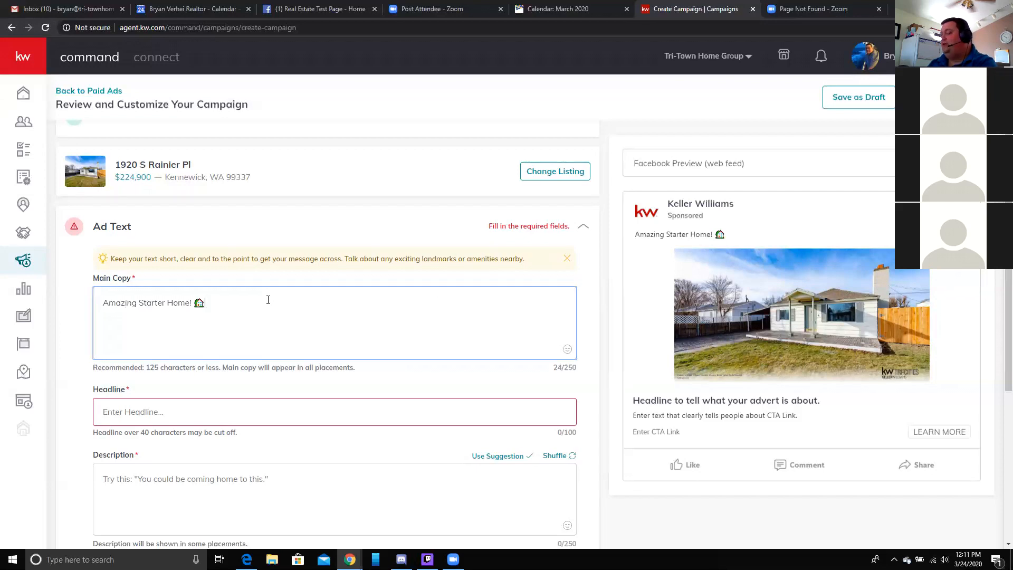
# - Add 'Fully Fenced backyard' followed by a grass leaf emoji
pyautogui.write('Fu')
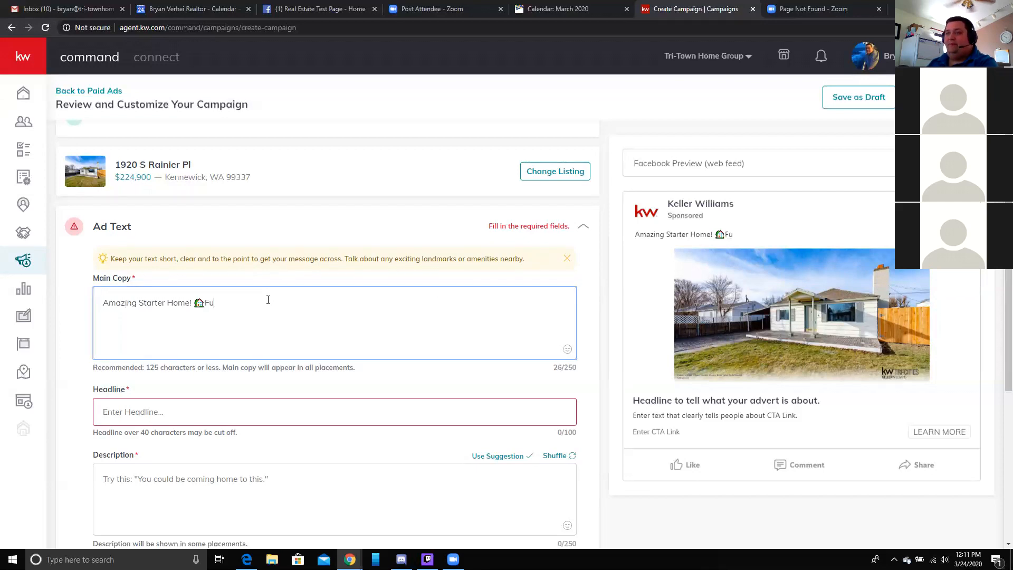
pyautogui.write('lly Fenced')
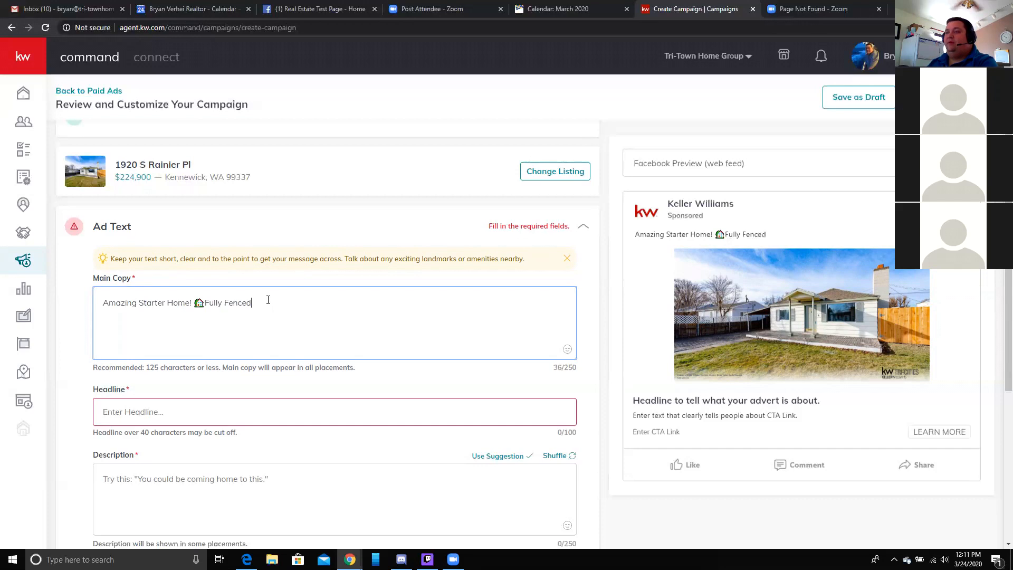
pyautogui.write(' back ckyard')
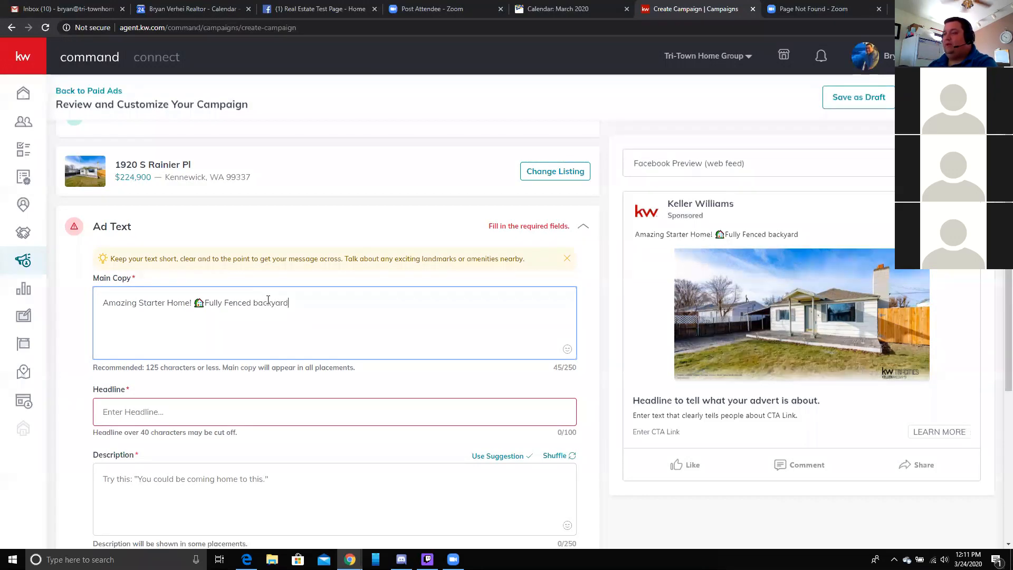
pyautogui.click(567, 350)
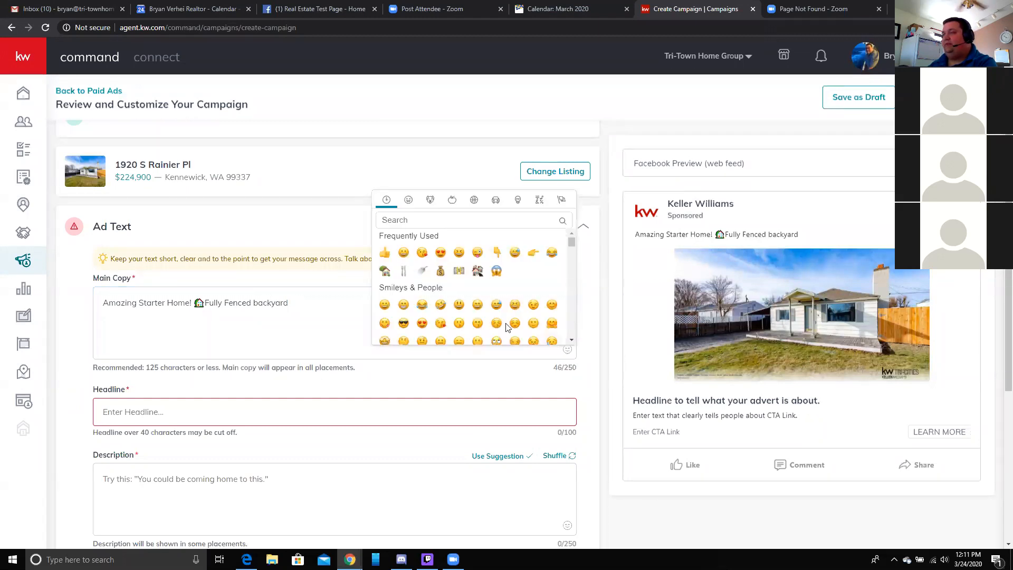
pyautogui.click(428, 217)
pyautogui.write('yard')
pyautogui.press('BackSpace')
pyautogui.press('BackSpace')
pyautogui.press('BackSpace')
pyautogui.write('grass')
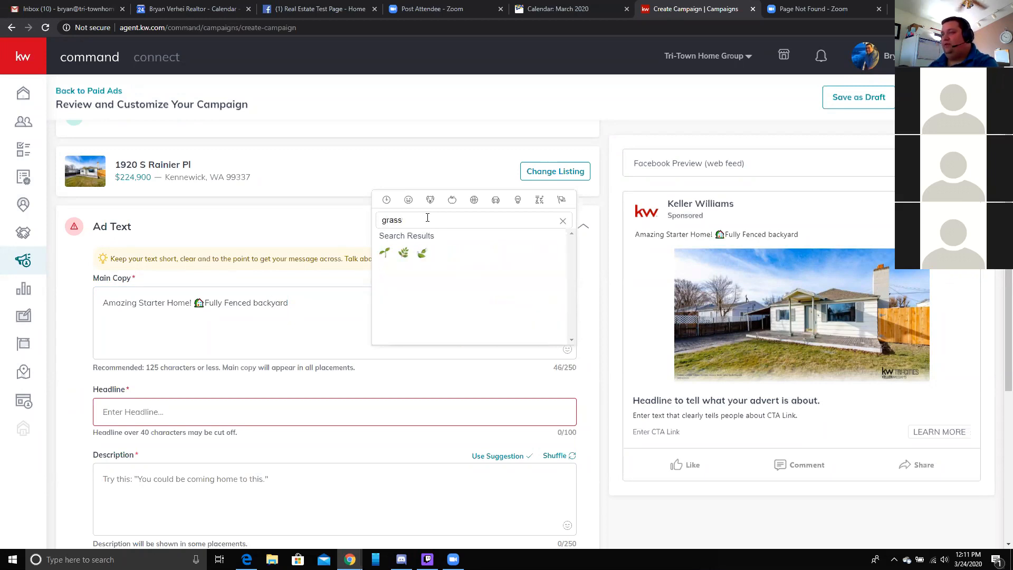
pyautogui.click(422, 253)
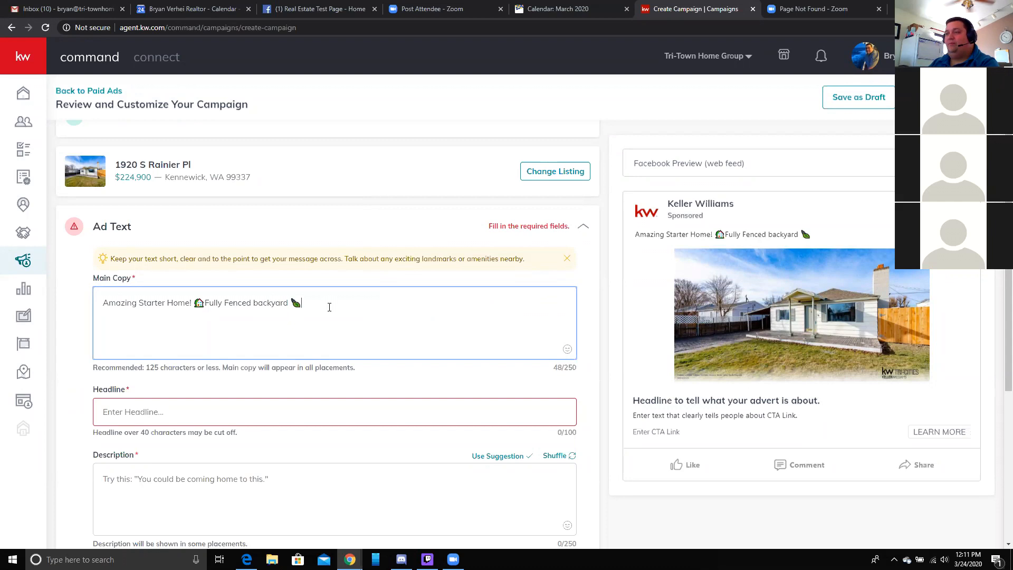
# - Add 'Completely Renovated with brand new Master Bath and Kitchen' with shower and fork-and-knife emojis
pyautogui.write('Comp')
pyautogui.press('BackSpace')
pyautogui.press('BackSpace')
pyautogui.press('BackSpace')
pyautogui.press('BackSpace')
pyautogui.write('Completely Renovated ')
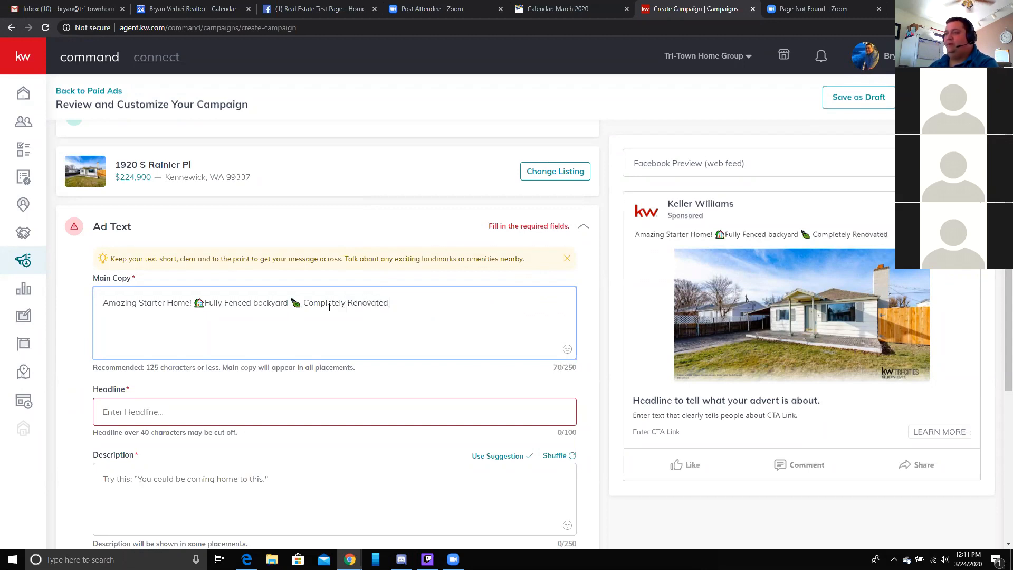
pyautogui.write('wi')
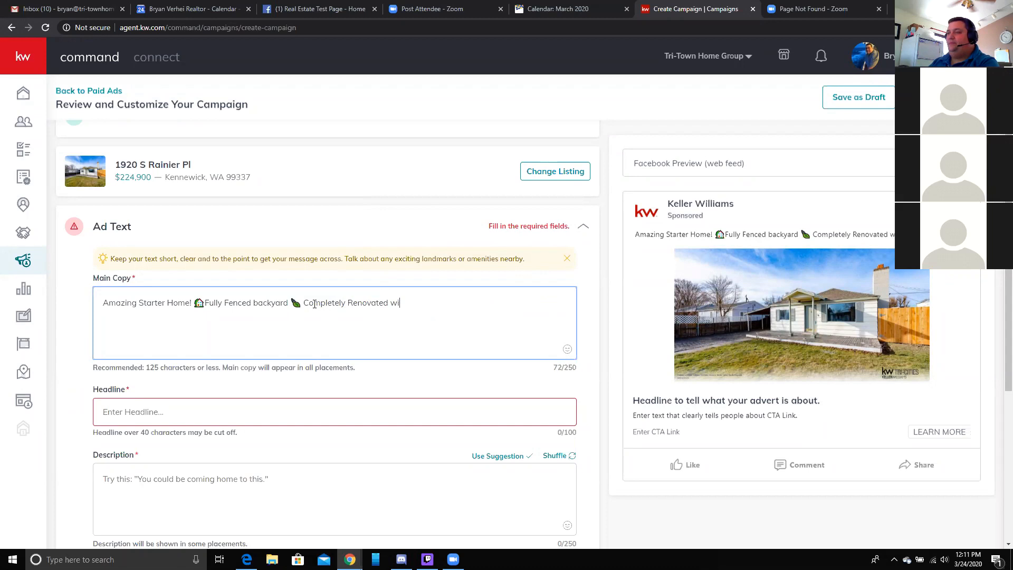
pyautogui.write('th brand new ')
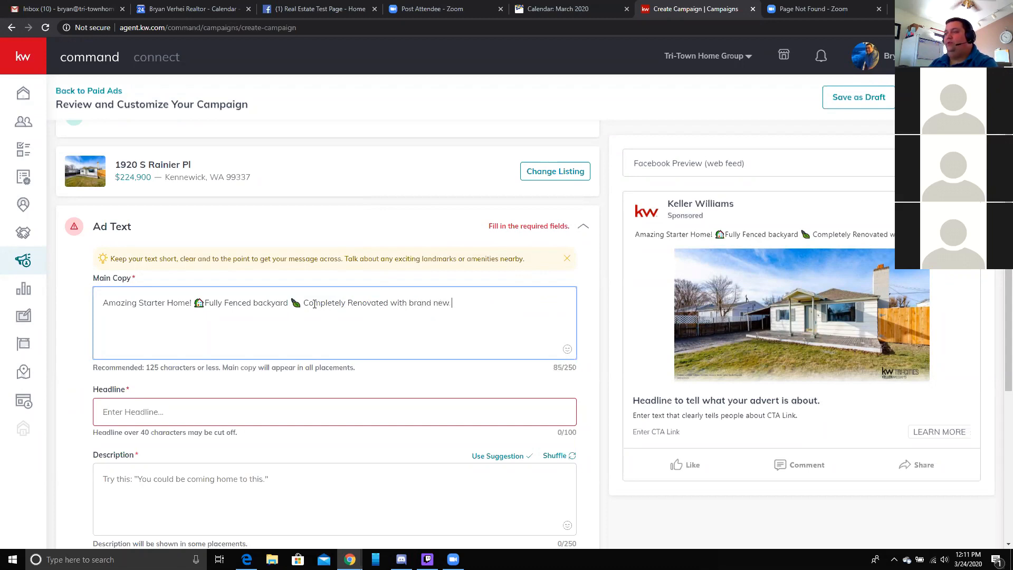
pyautogui.write('Master Ba')
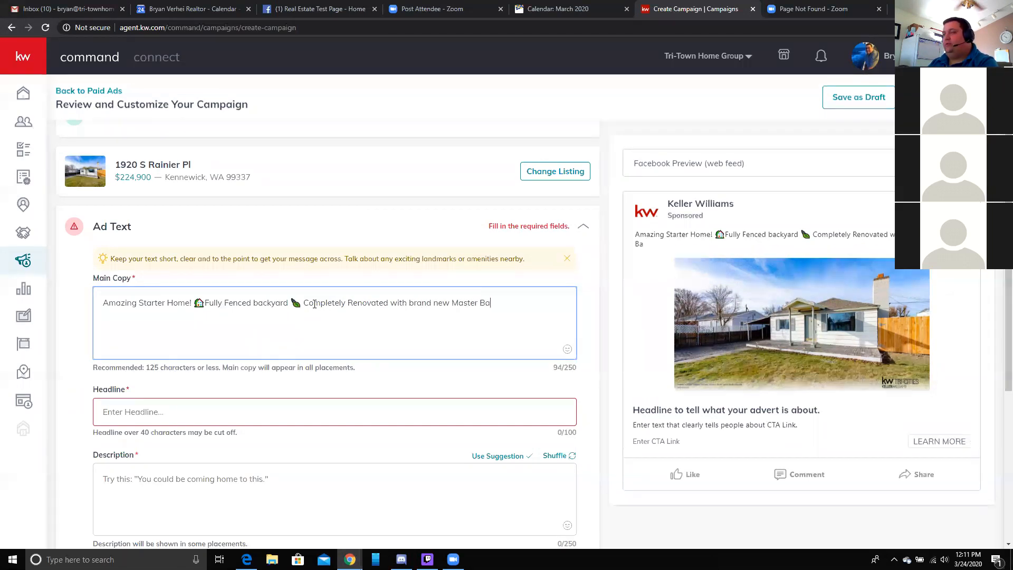
pyautogui.write('th and Kitchen')
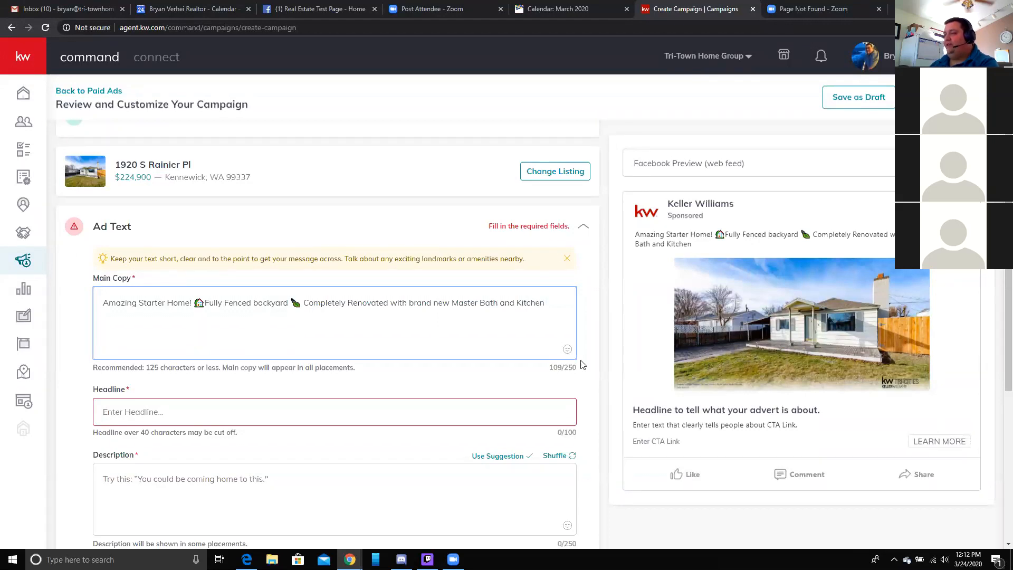
pyautogui.click(567, 350)
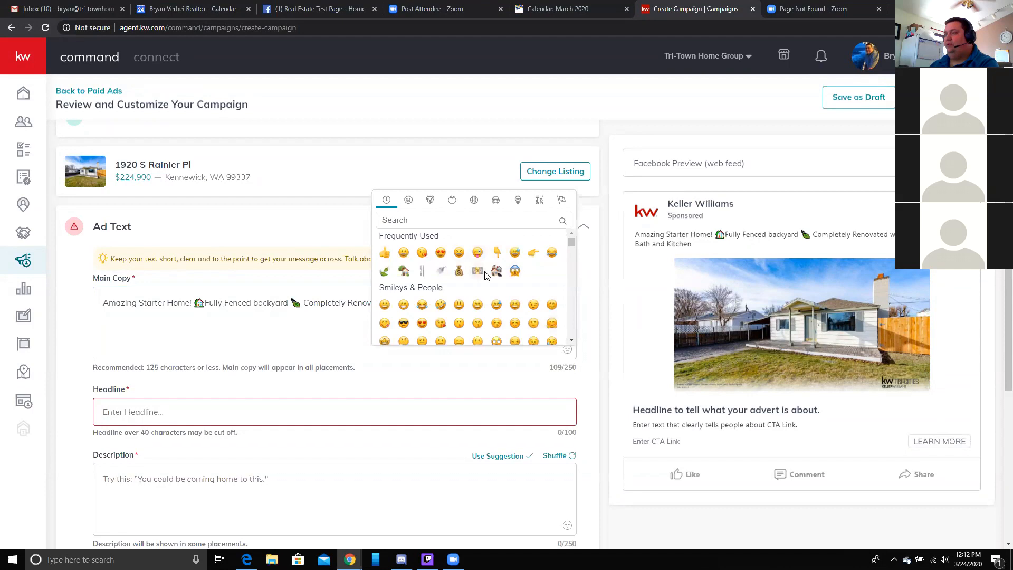
pyautogui.click(440, 272)
pyautogui.click(562, 300)
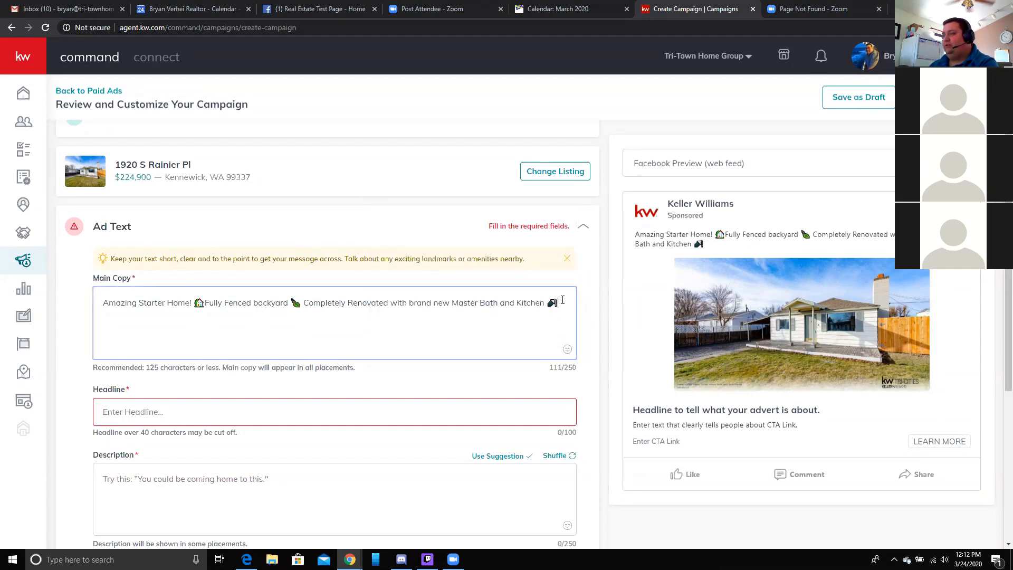
pyautogui.click(567, 350)
pyautogui.click(440, 271)
pyautogui.click(569, 303)
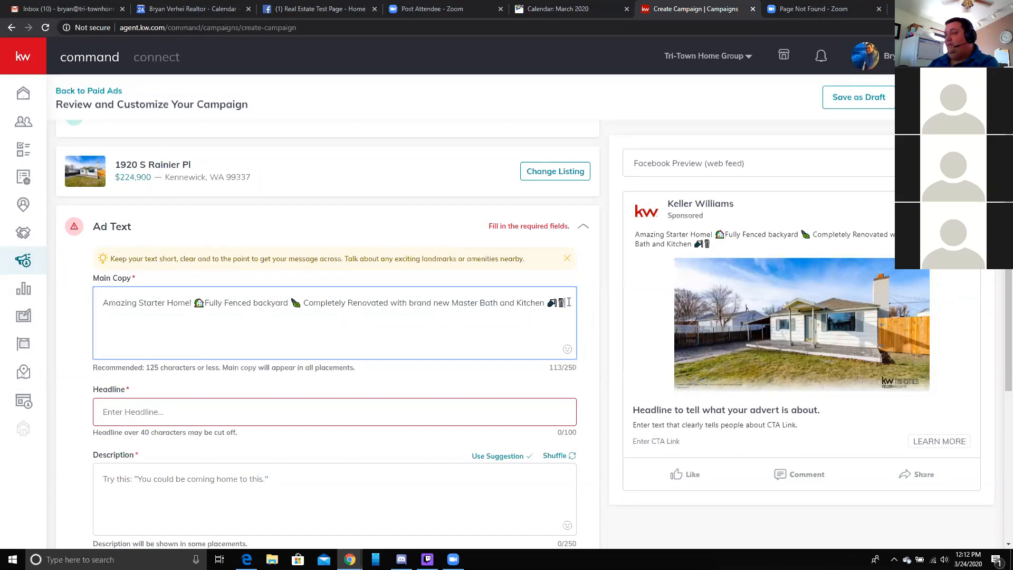
# - Add the 'Click Learn More to see all the pictures…' line followed by three pointing-hand emojis
pyautogui.write('Cli')
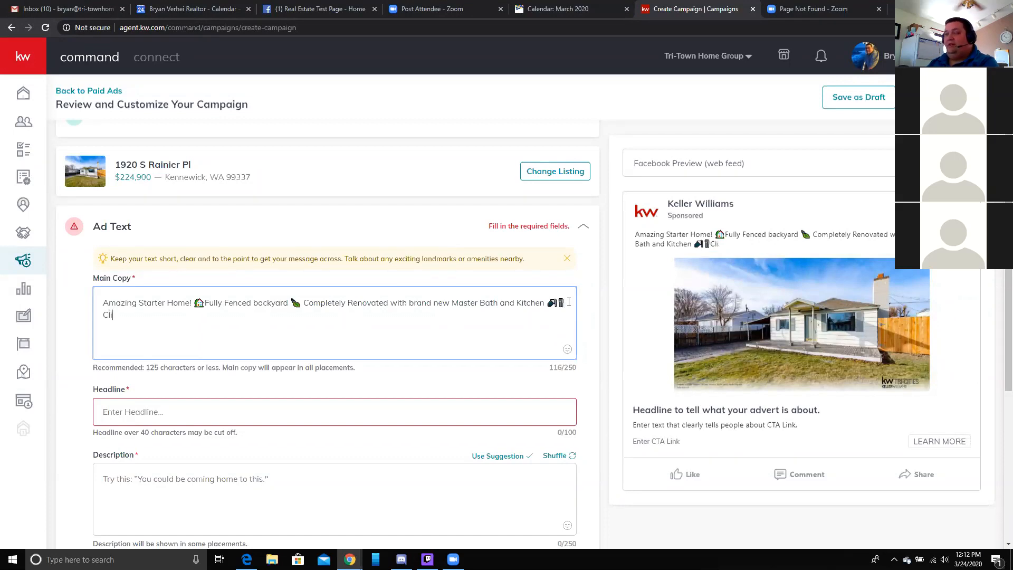
pyautogui.write('ck Learn M')
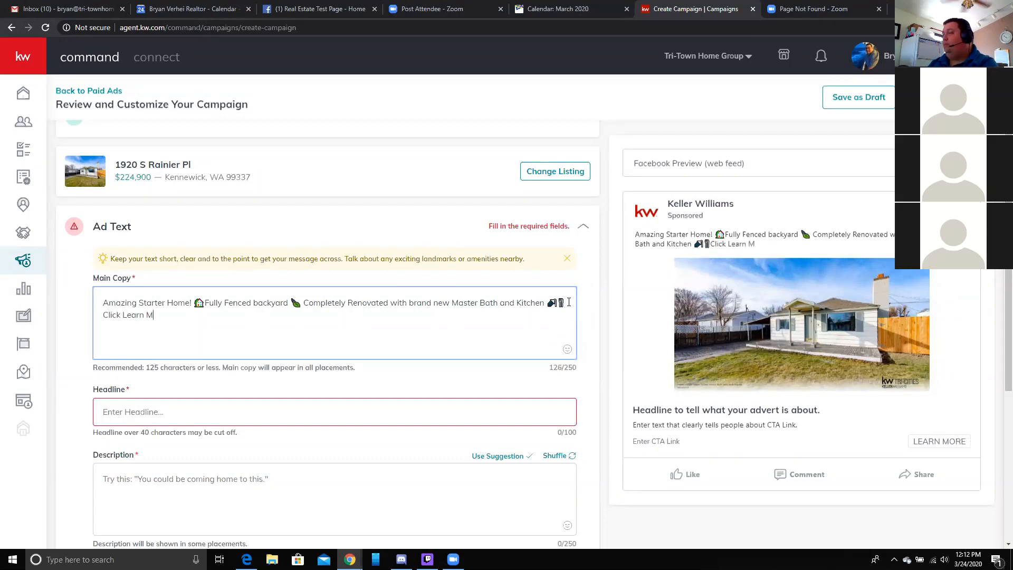
pyautogui.write('ore to see a')
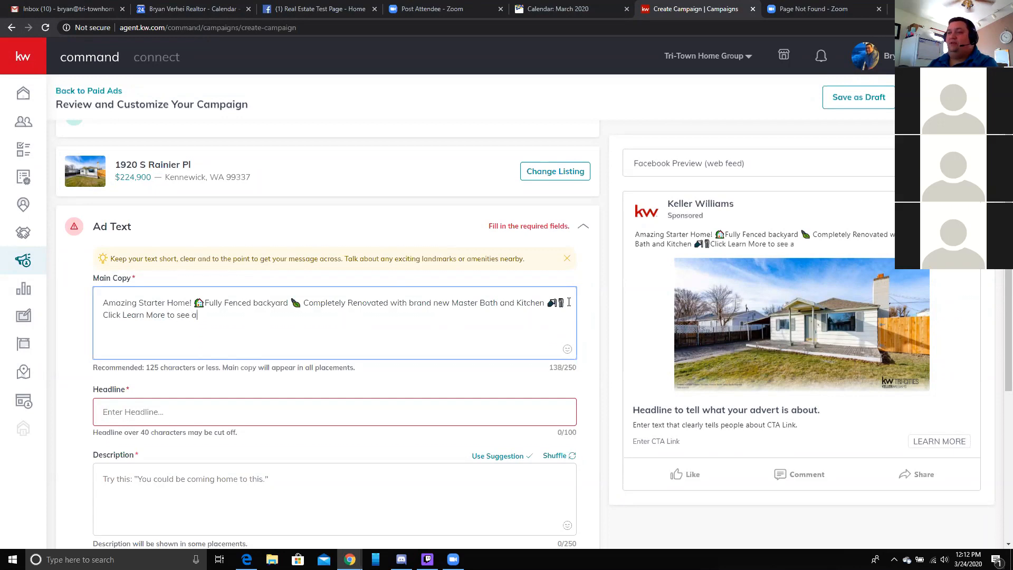
pyautogui.write('ll the pictures ')
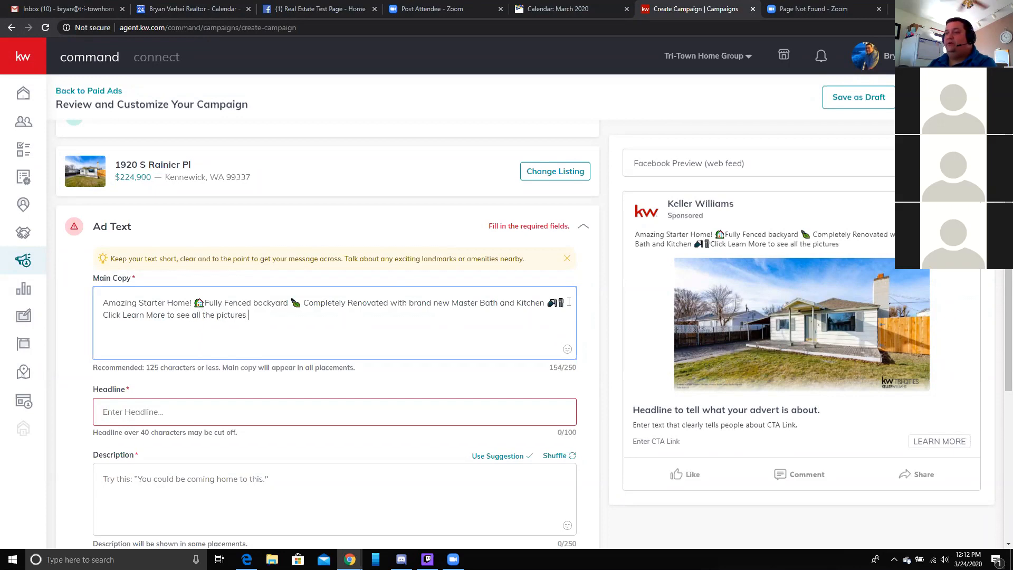
pyautogui.write('and information about this wonderfu')
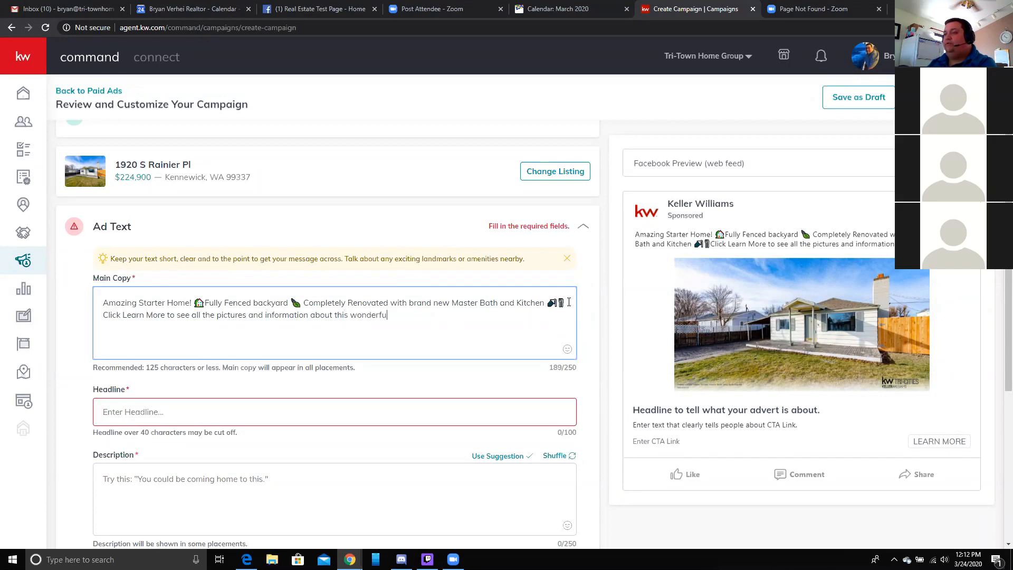
pyautogui.write('l home!')
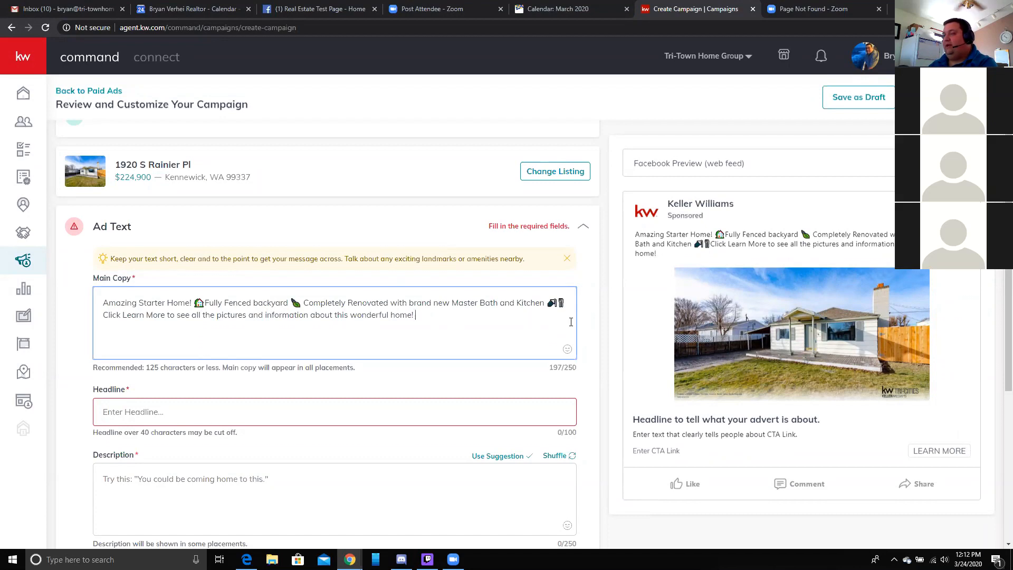
pyautogui.click(568, 349)
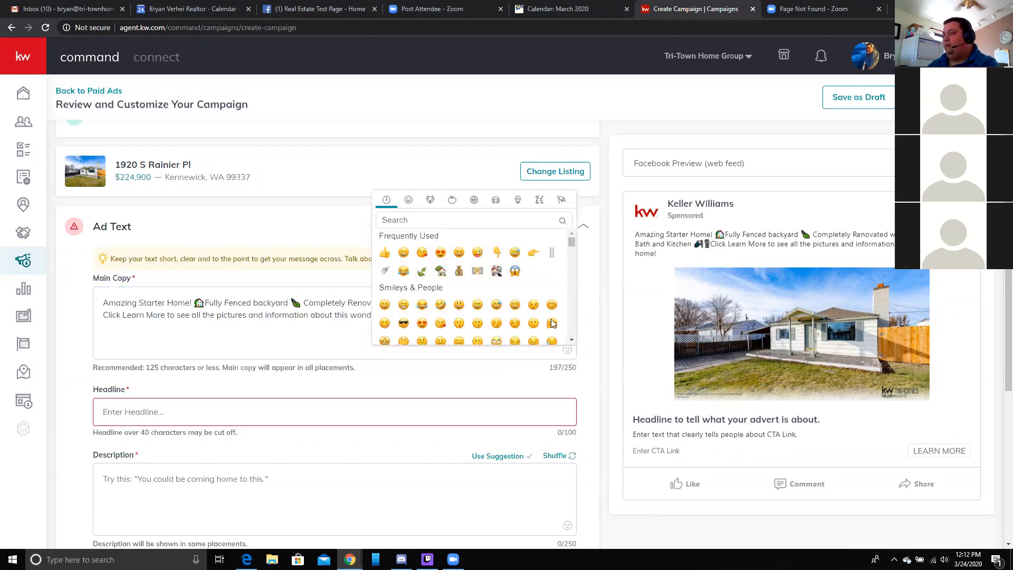
pyautogui.click(404, 221)
pyautogui.write('point')
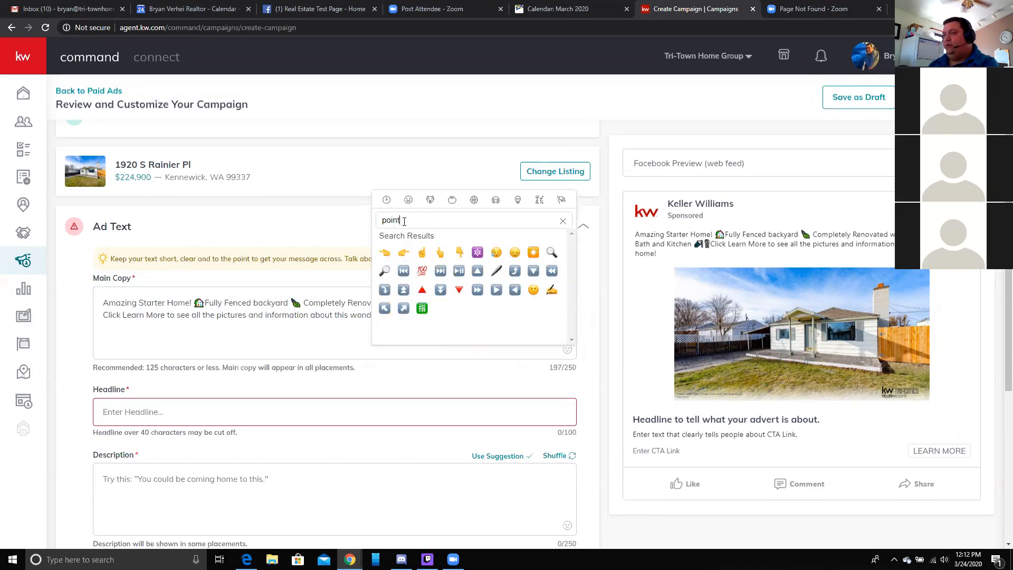
pyautogui.click(457, 253)
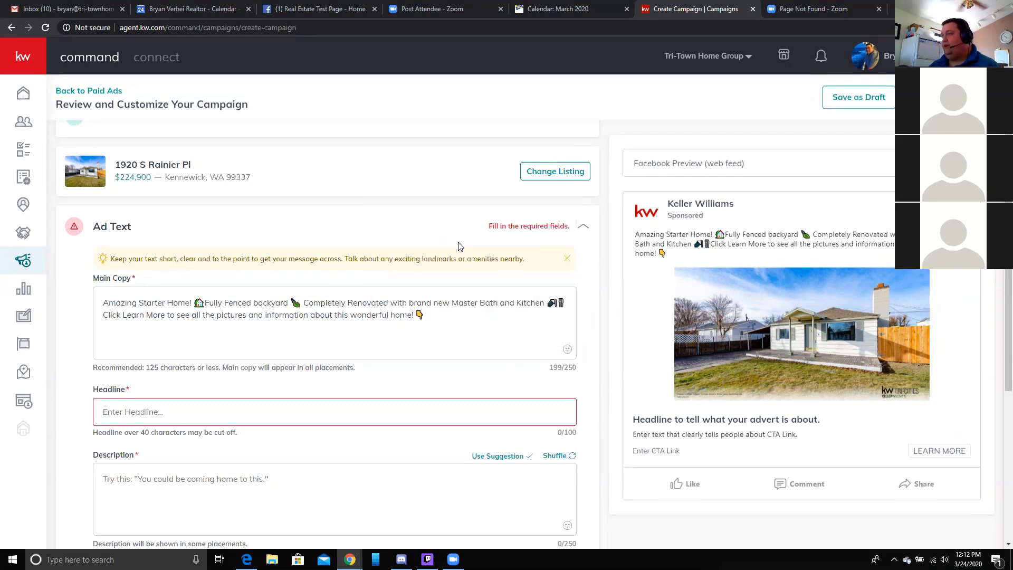
pyautogui.click(568, 350)
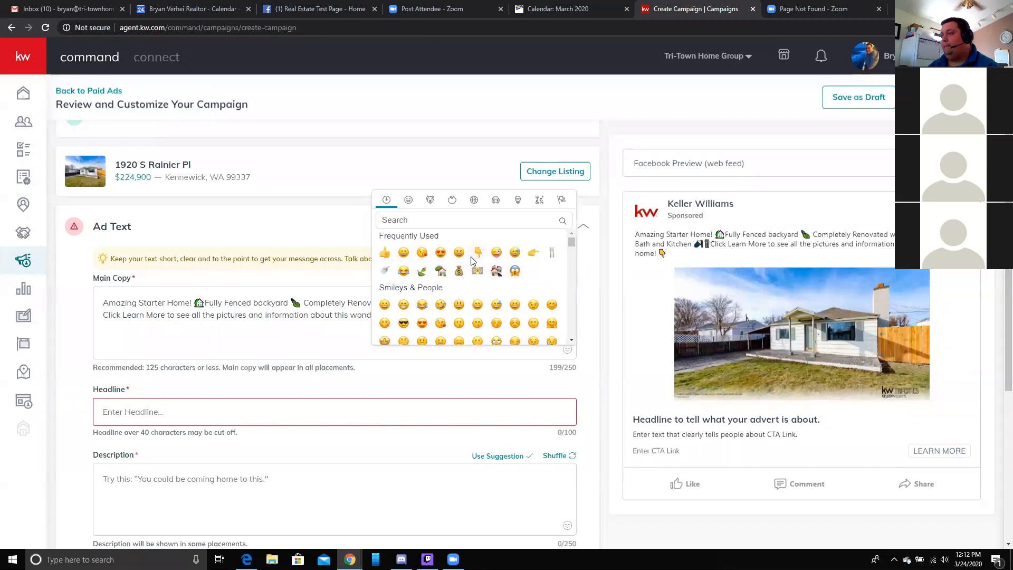
pyautogui.click(478, 253)
pyautogui.click(570, 352)
pyautogui.click(460, 252)
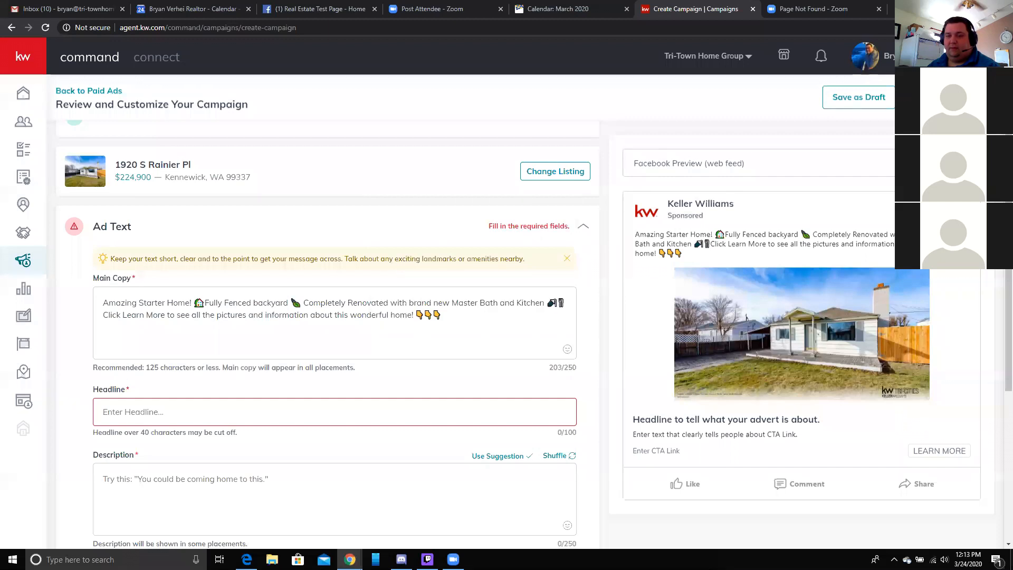
pyautogui.click(491, 340)
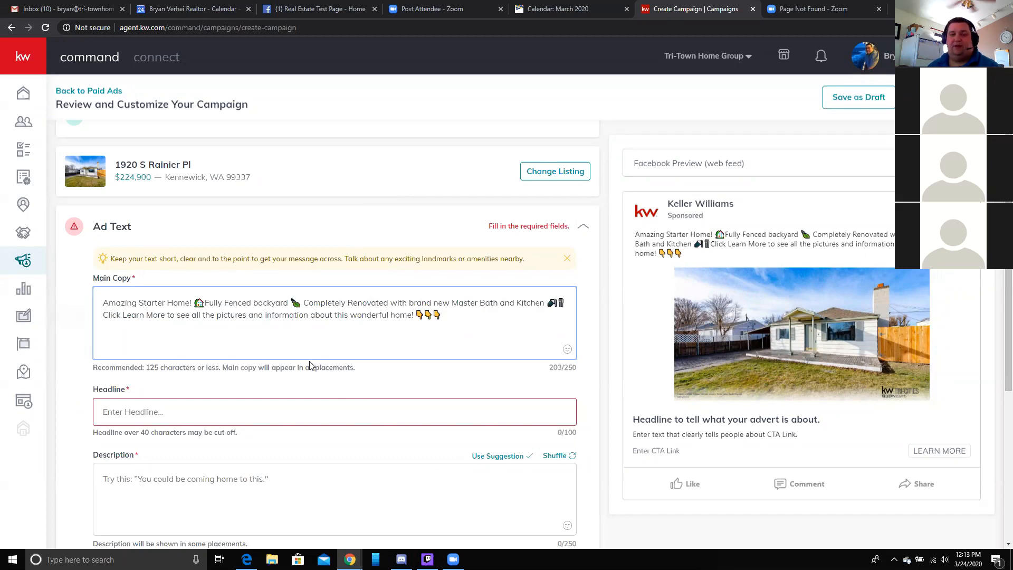
# - Enter the headline 'Fully Renovated Home located in Kennewick Click Learn More for all the Pictures and Details'
pyautogui.scroll(-2, 309, 367)
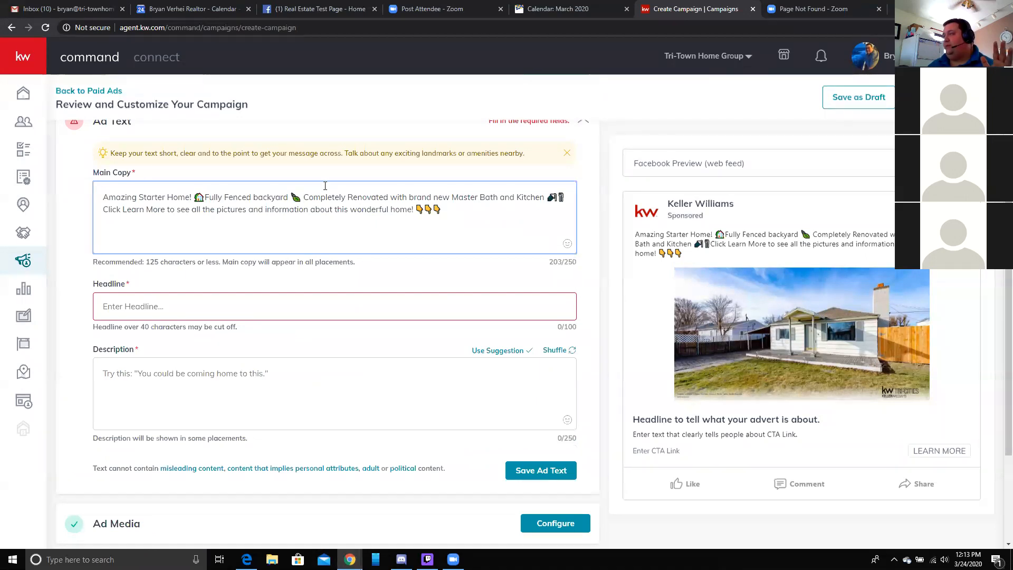
pyautogui.click(133, 314)
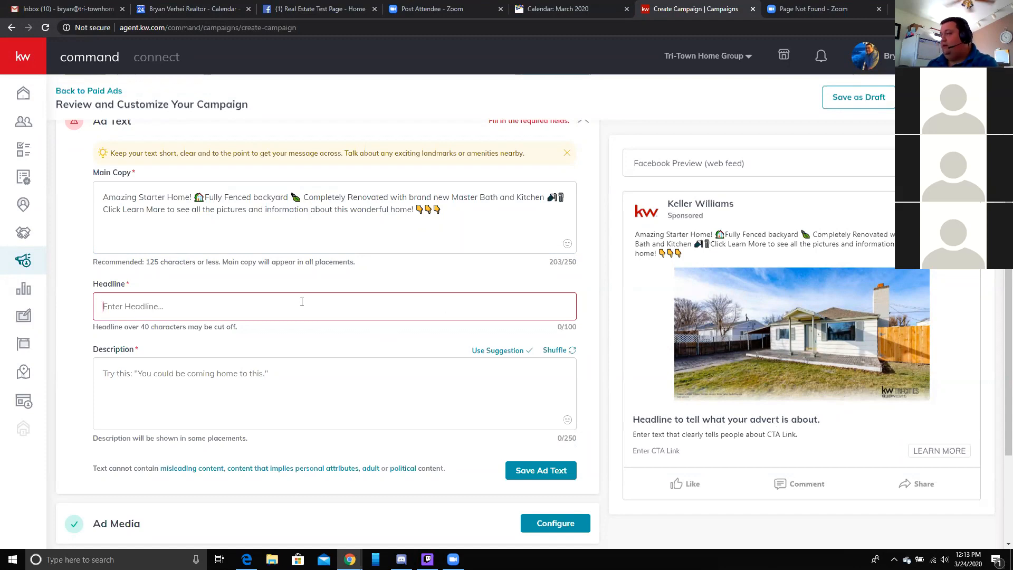
pyautogui.write('Fully Ren')
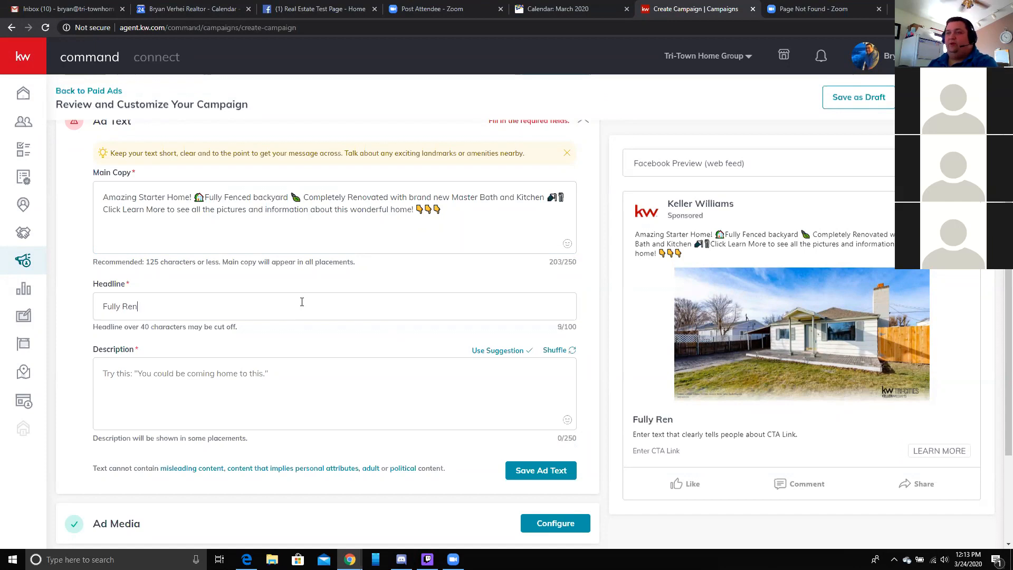
pyautogui.write('ovated Home')
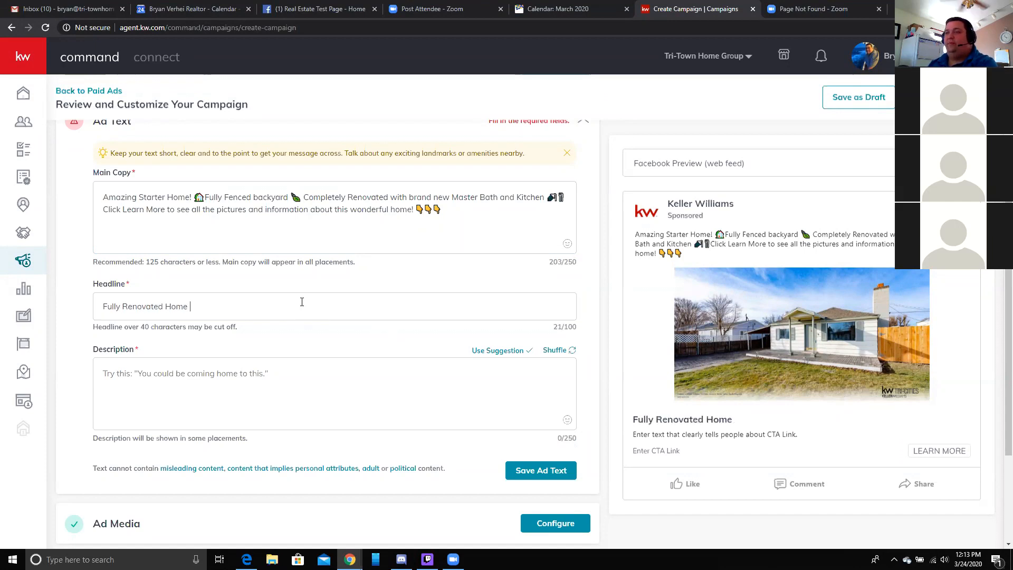
pyautogui.write(' i')
pyautogui.write('ocated in ')
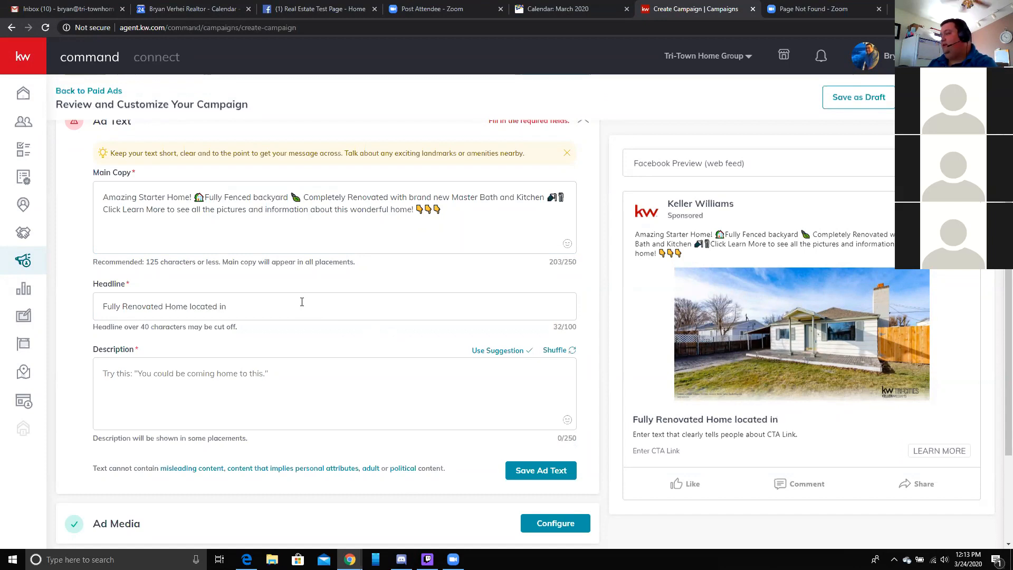
pyautogui.write('Kennewick')
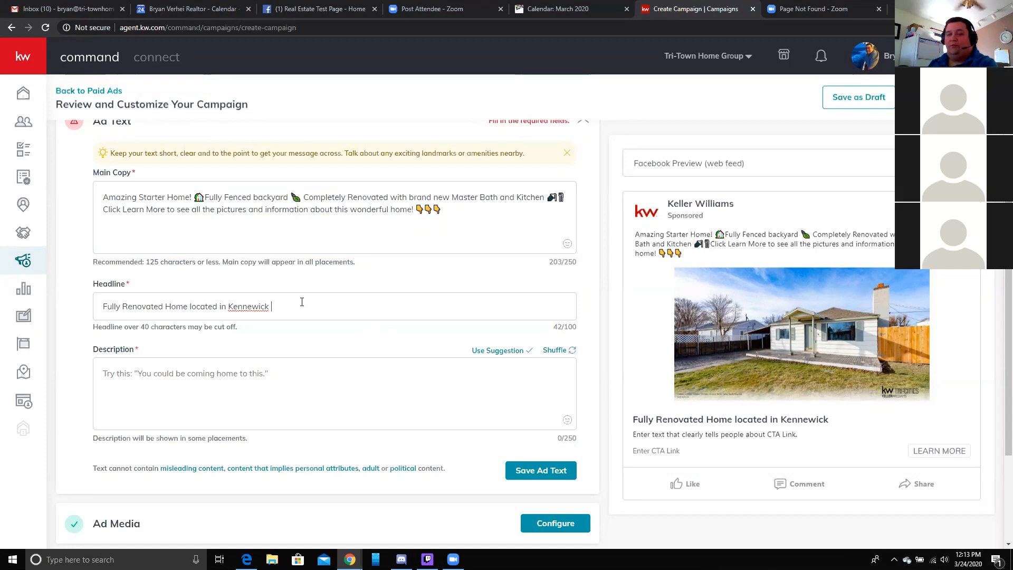
pyautogui.write(' Click Lear')
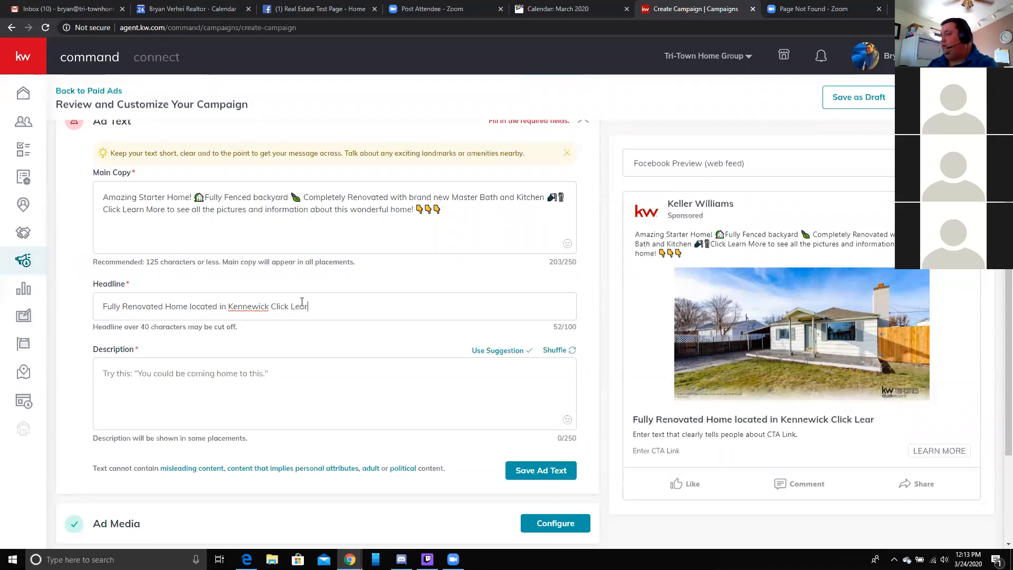
pyautogui.write('n mo')
pyautogui.press('BackSpace')
pyautogui.press('BackSpace')
pyautogui.write('Mo')
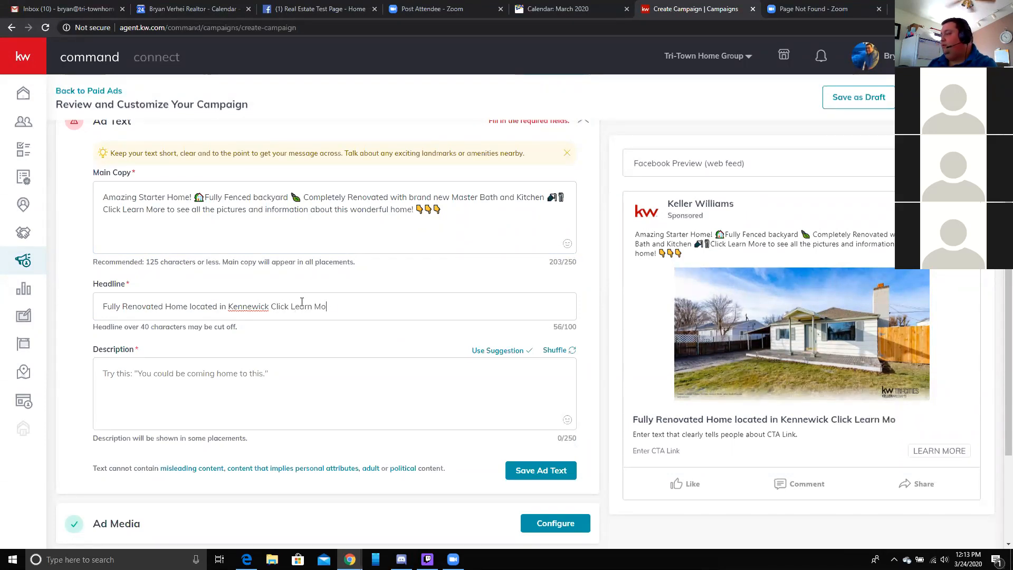
pyautogui.write('re for all the Pictures and Details.')
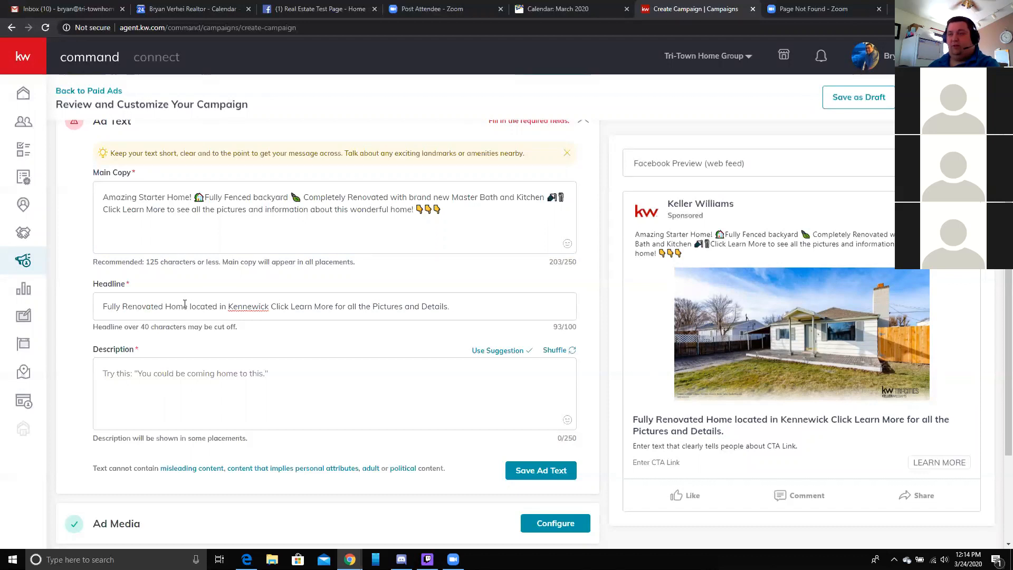
# - Begin the description 'This home is more than meets the eye… brand new Master Bath' with a bathtub emoji
pyautogui.click(434, 385)
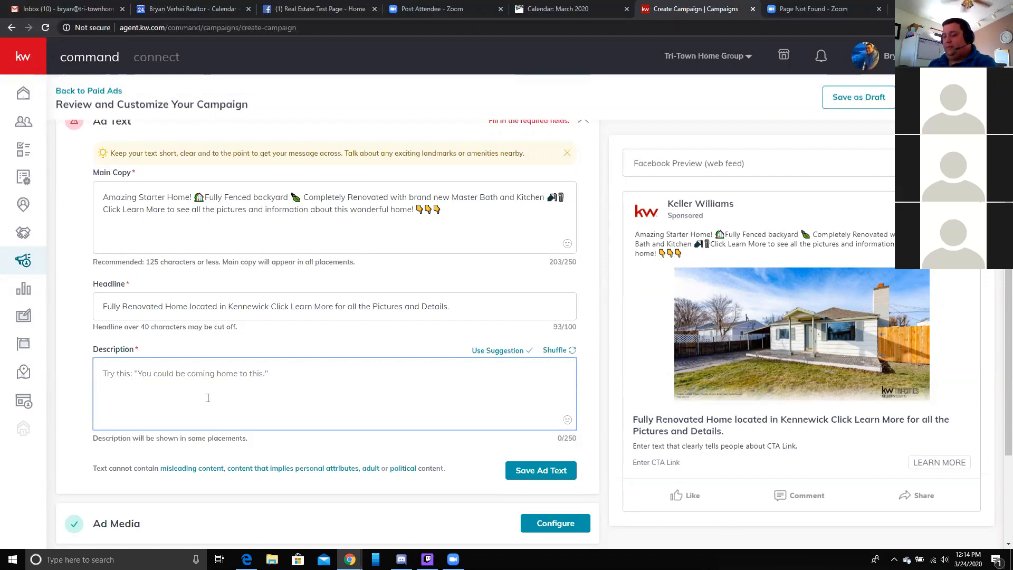
pyautogui.write('This home is more than meets the eye.  It')
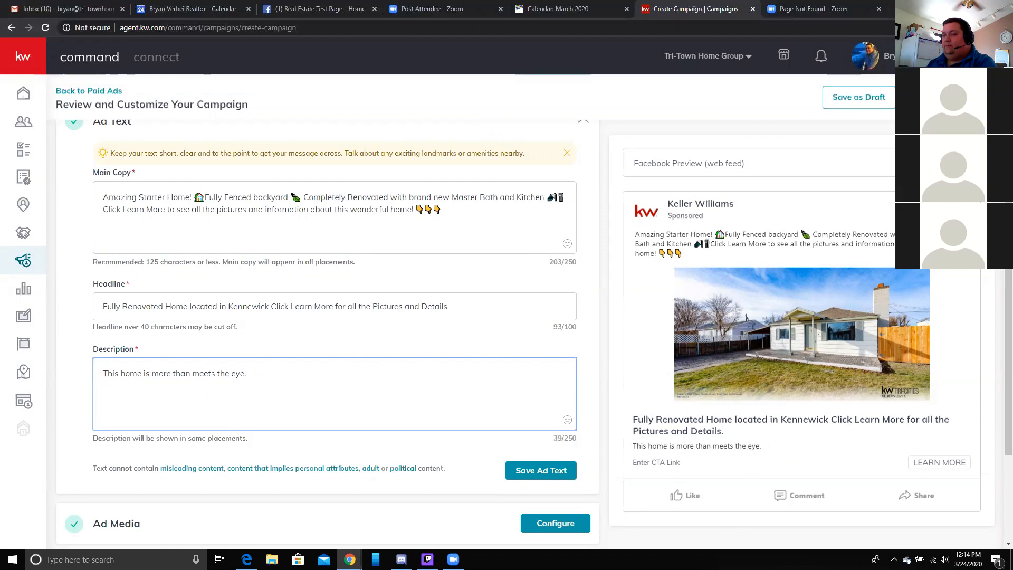
pyautogui.write("Dont' miss")
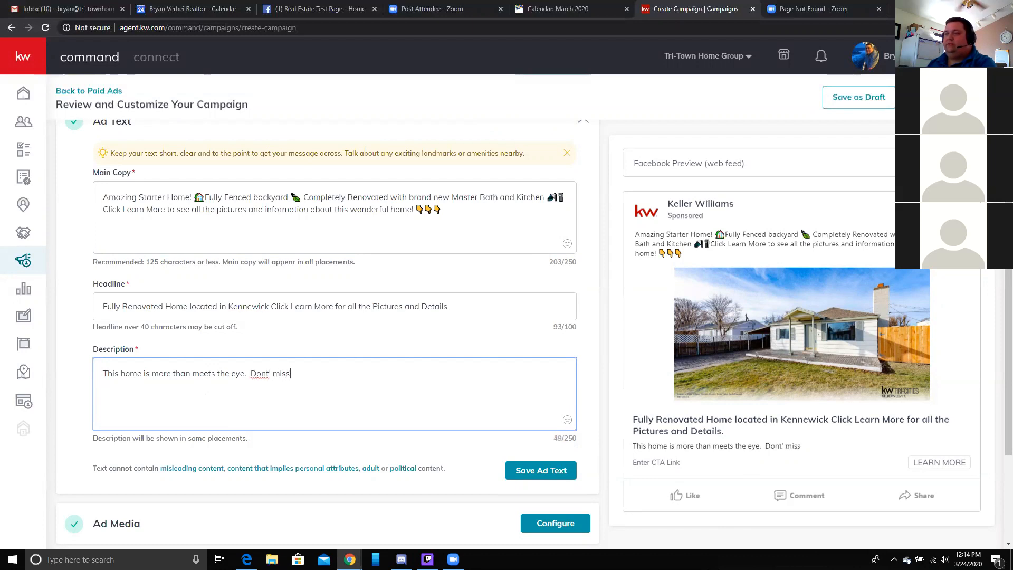
pyautogui.write(' out on the b')
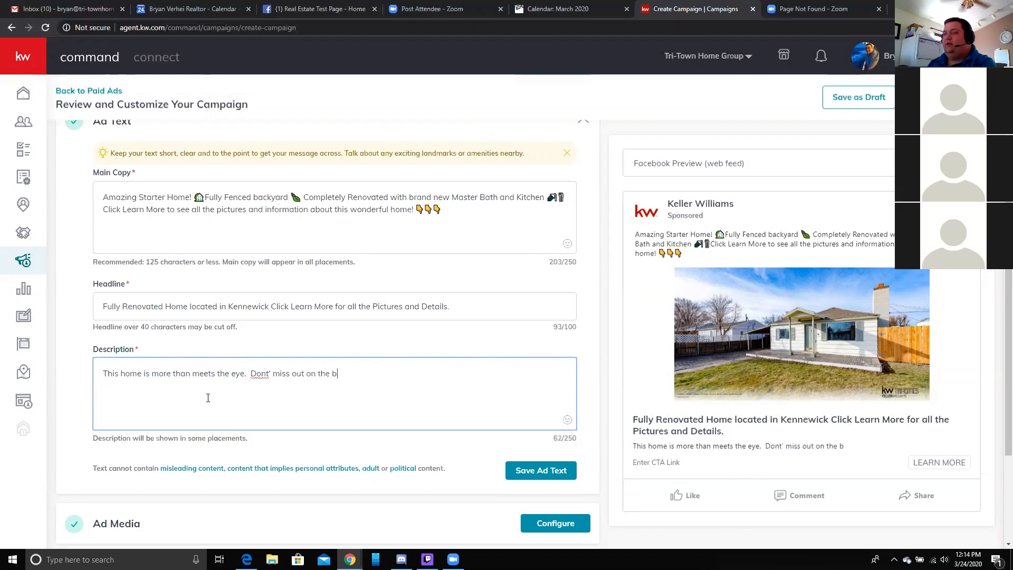
pyautogui.write('rand new Maste')
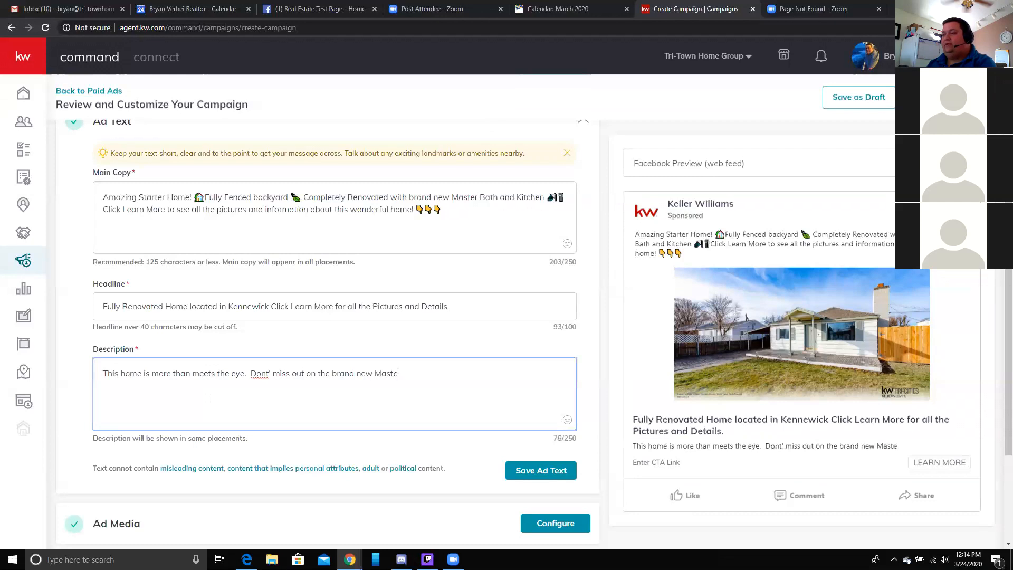
pyautogui.write('r Bath a')
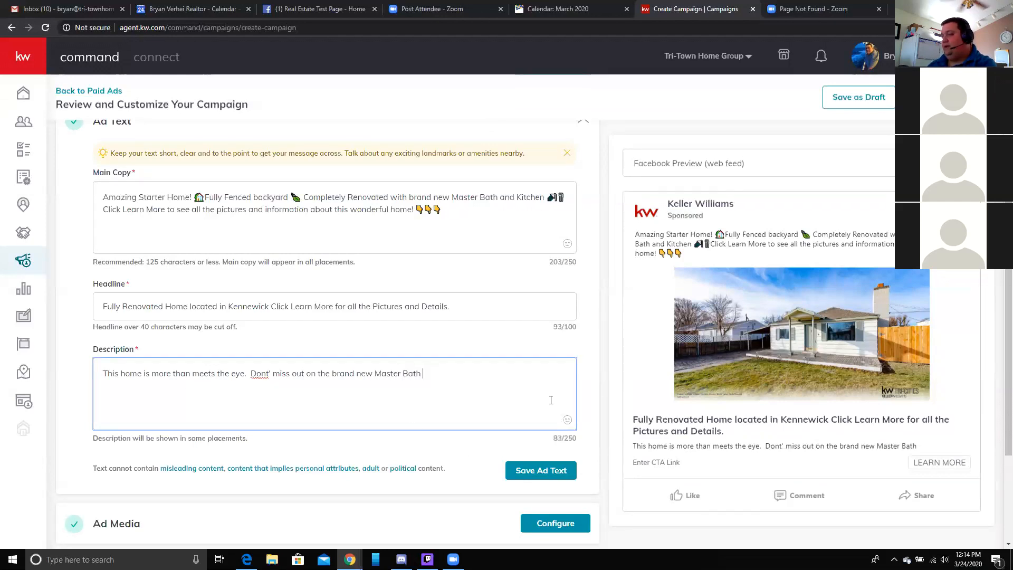
pyautogui.click(567, 420)
pyautogui.click(433, 290)
pyautogui.write('bath')
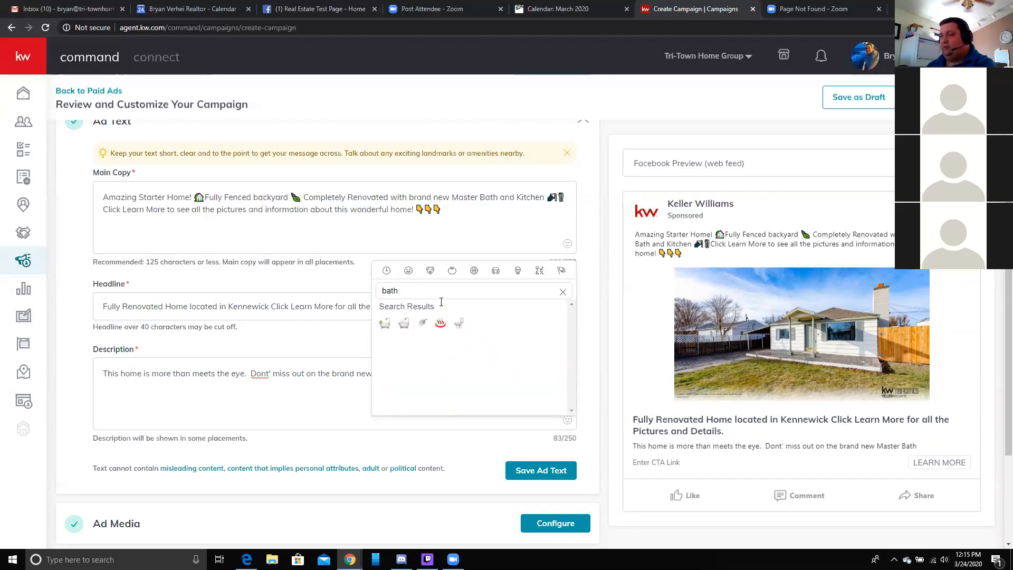
pyautogui.click(403, 323)
# - Add 'or the … redone kitchen' plus a kitchen emoji, replacing the misspelled 'completely' with 'the brand new'
pyautogui.click(470, 371)
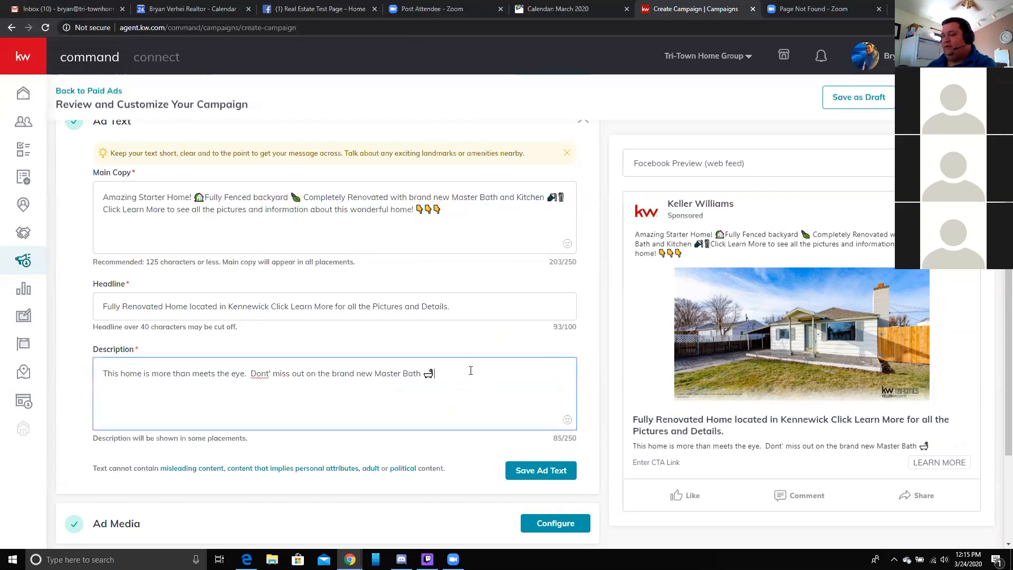
pyautogui.write('or the ')
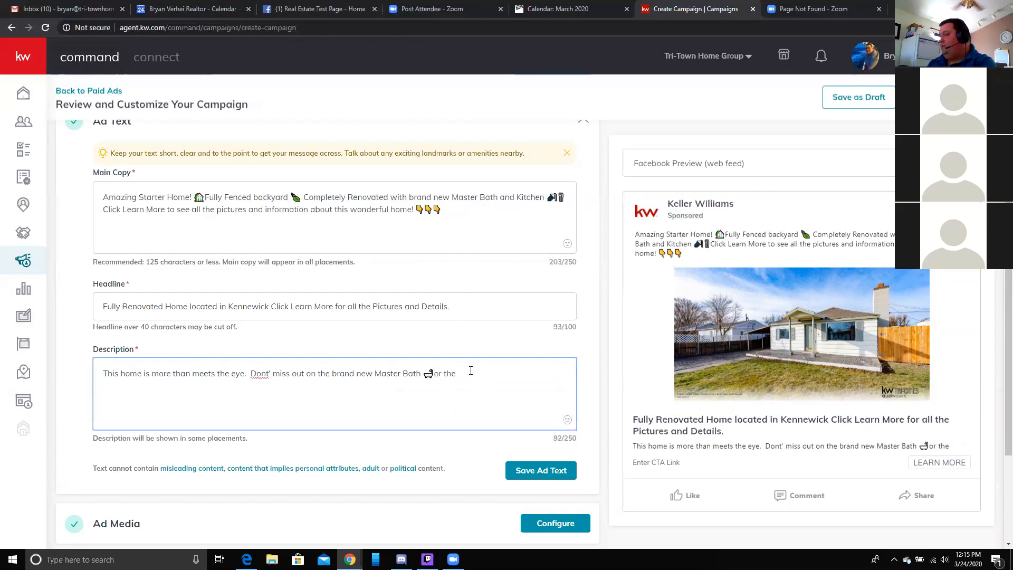
pyautogui.write('compeltely r')
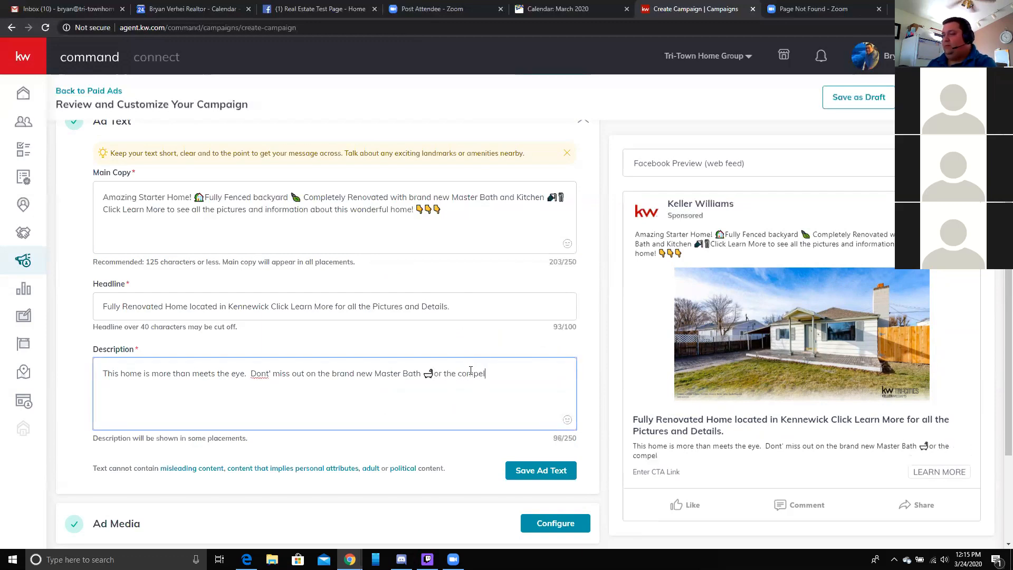
pyautogui.press('BackSpace')
pyautogui.press('BackSpace')
pyautogui.press('BackSpace')
pyautogui.press('BackSpace')
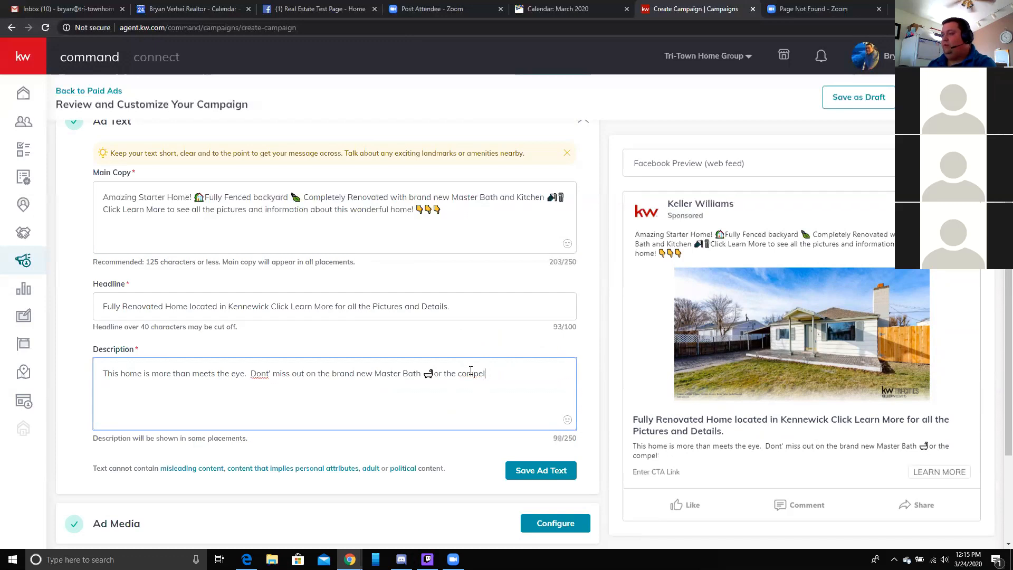
pyautogui.write('ly red')
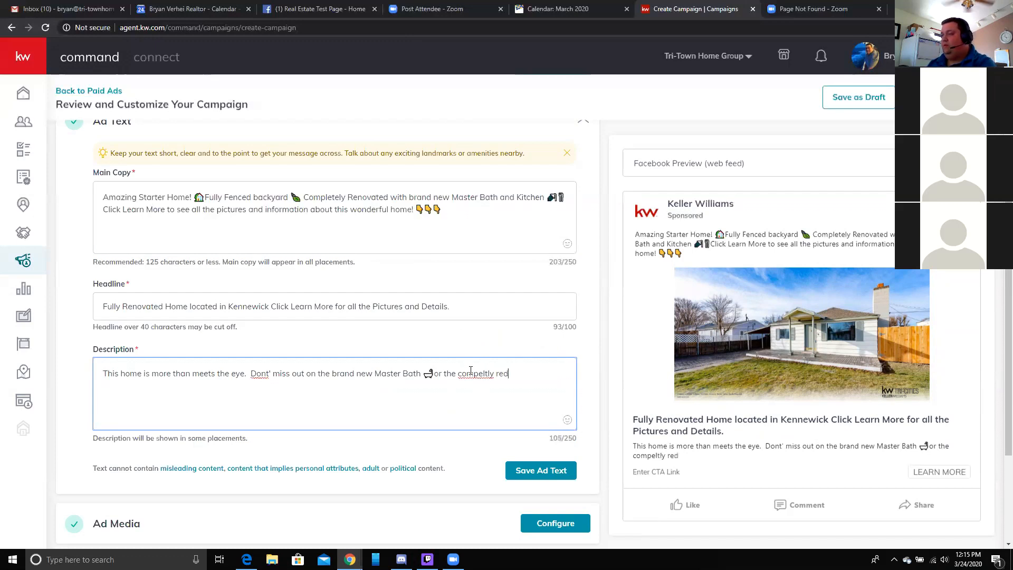
pyautogui.write('one kitchen')
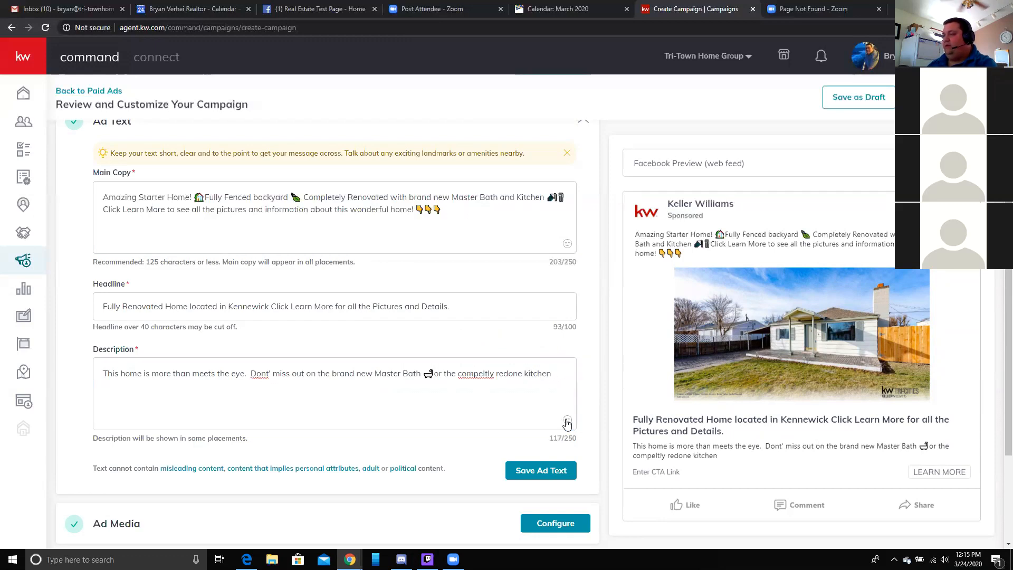
pyautogui.click(567, 420)
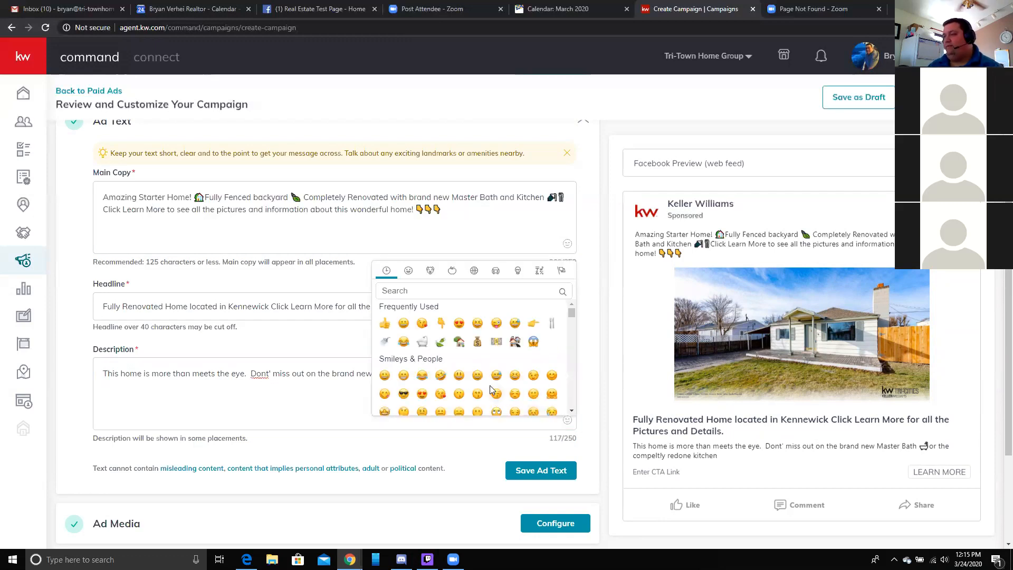
pyautogui.click(551, 323)
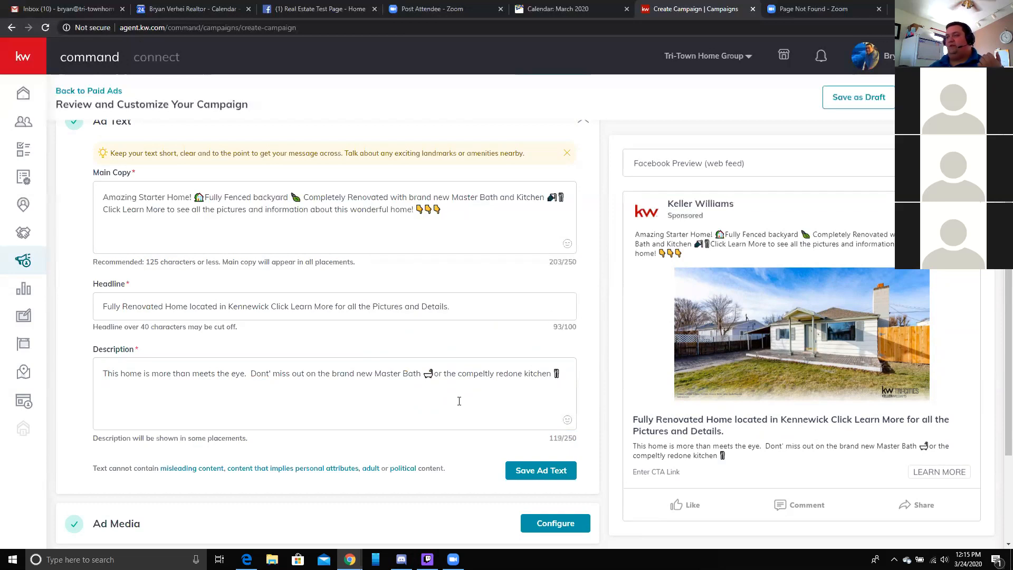
pyautogui.click(478, 394)
pyautogui.rightClick(484, 374)
pyautogui.click(507, 381)
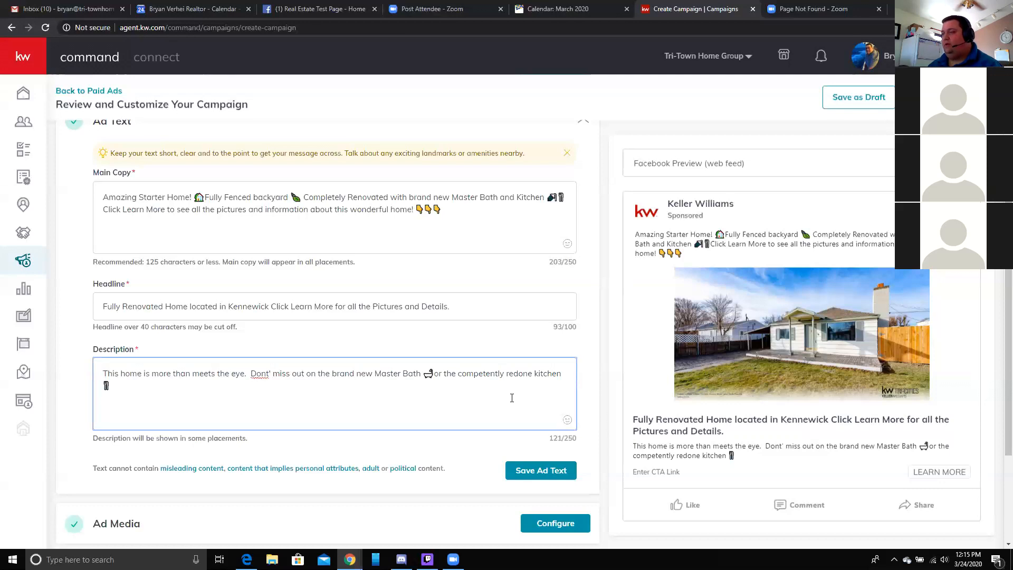
pyautogui.press('BackSpace')
pyautogui.press('BackSpace')
pyautogui.press('BackSpace')
pyautogui.press('BackSpace')
pyautogui.press('BackSpace')
pyautogui.press('BackSpace')
pyautogui.press('BackSpace')
pyautogui.press('BackSpace')
pyautogui.press('BackSpace')
pyautogui.press('BackSpace')
pyautogui.press('BackSpace')
pyautogui.press('BackSpace')
pyautogui.press('BackSpace')
pyautogui.press('BackSpace')
pyautogui.press('BackSpace')
pyautogui.write('the brand new')
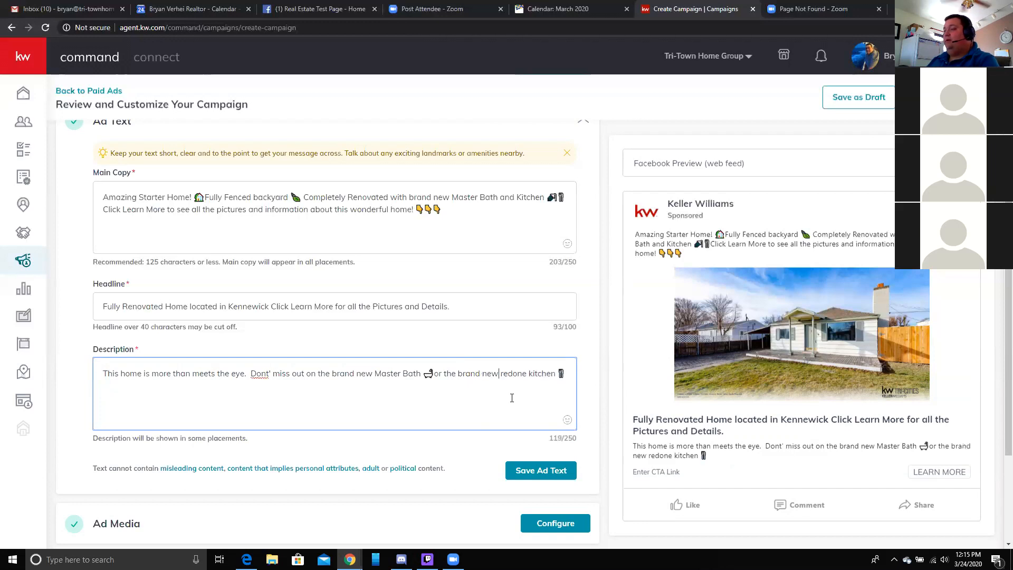
# - Delete 'redone' and add 'There is not anything else like it on the market. All the work is done and its move in ready'
pyautogui.press('Right')
pyautogui.press('BackSpace')
pyautogui.press('BackSpace')
pyautogui.press('BackSpace')
pyautogui.press('BackSpace')
pyautogui.press('BackSpace')
pyautogui.press('BackSpace')
pyautogui.press('BackSpace')
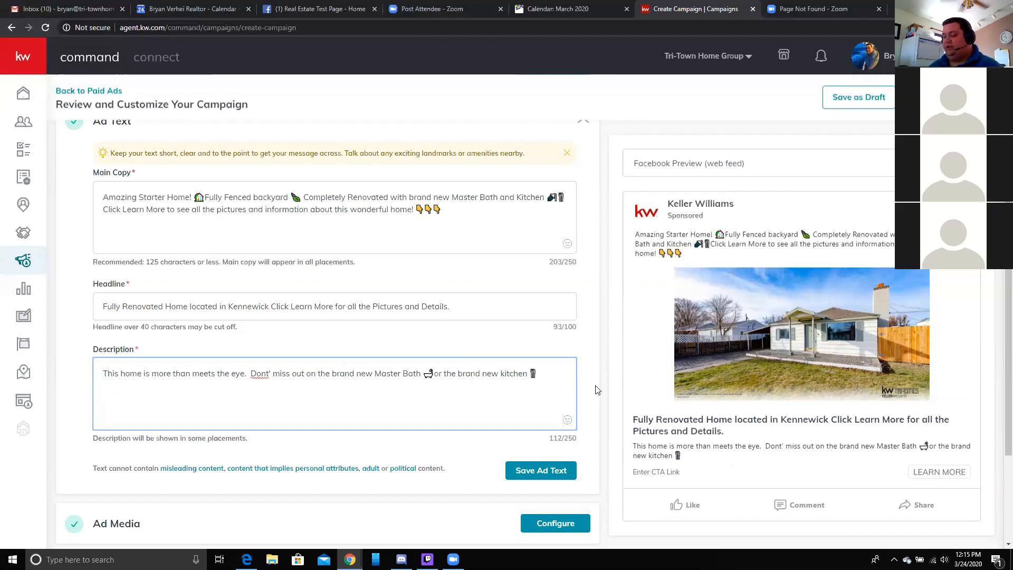
pyautogui.write('This')
pyautogui.press('BackSpace')
pyautogui.press('BackSpace')
pyautogui.press('BackSpace')
pyautogui.press('BackSpace')
pyautogui.write('There is not anything els')
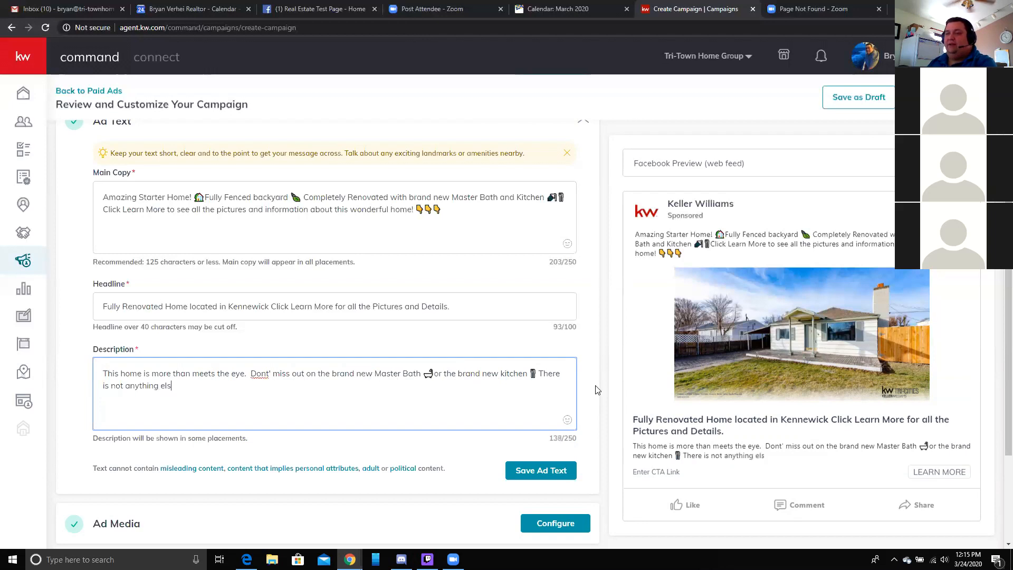
pyautogui.write('e like it on the market')
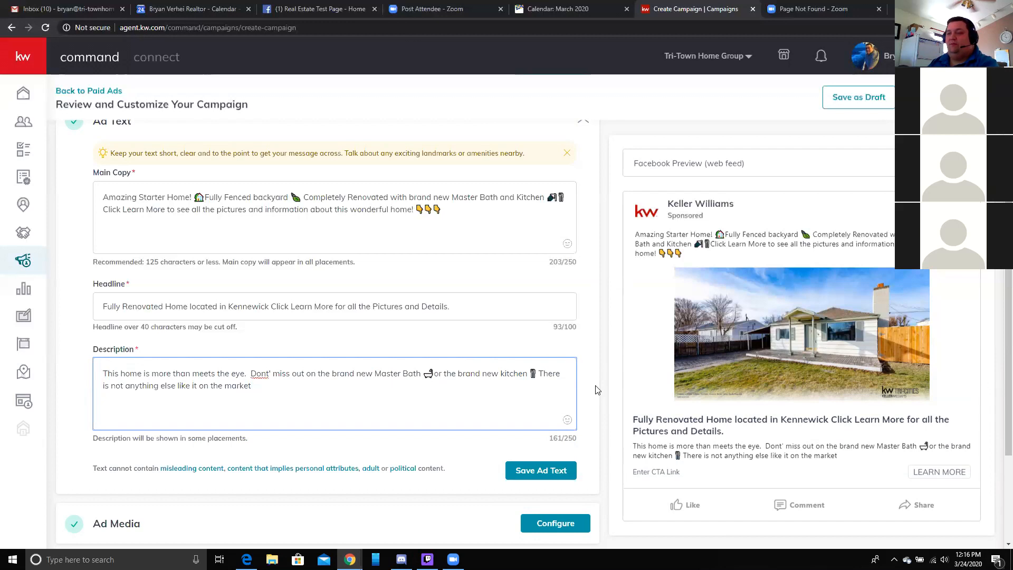
pyautogui.write('.  All t')
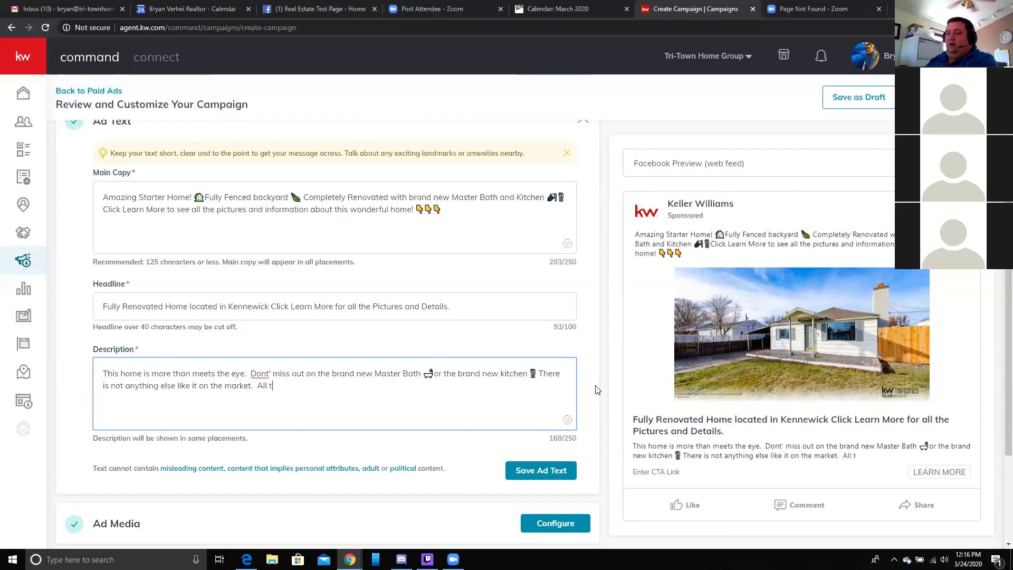
pyautogui.write('he work is done an')
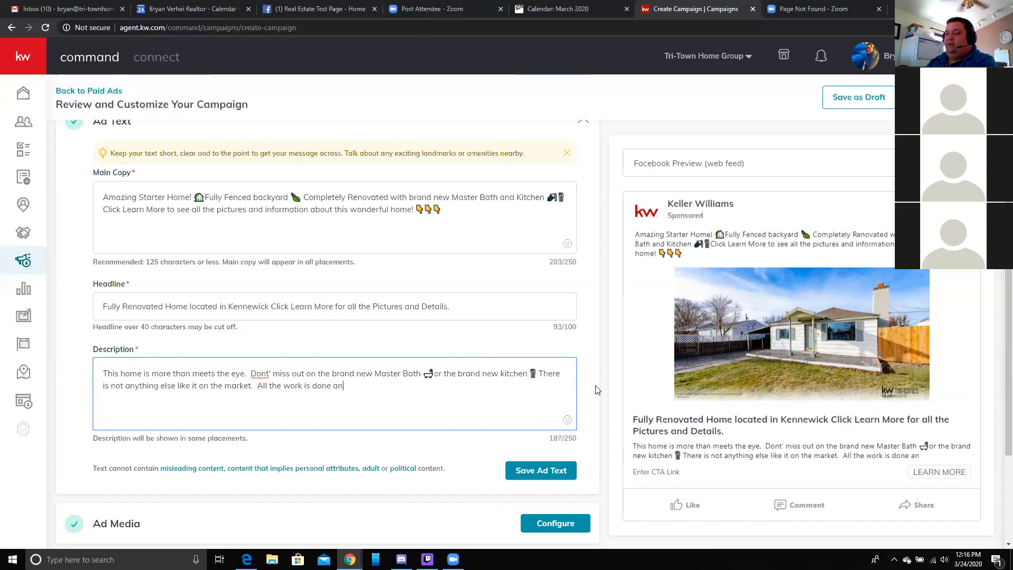
pyautogui.write('d its move in ready.')
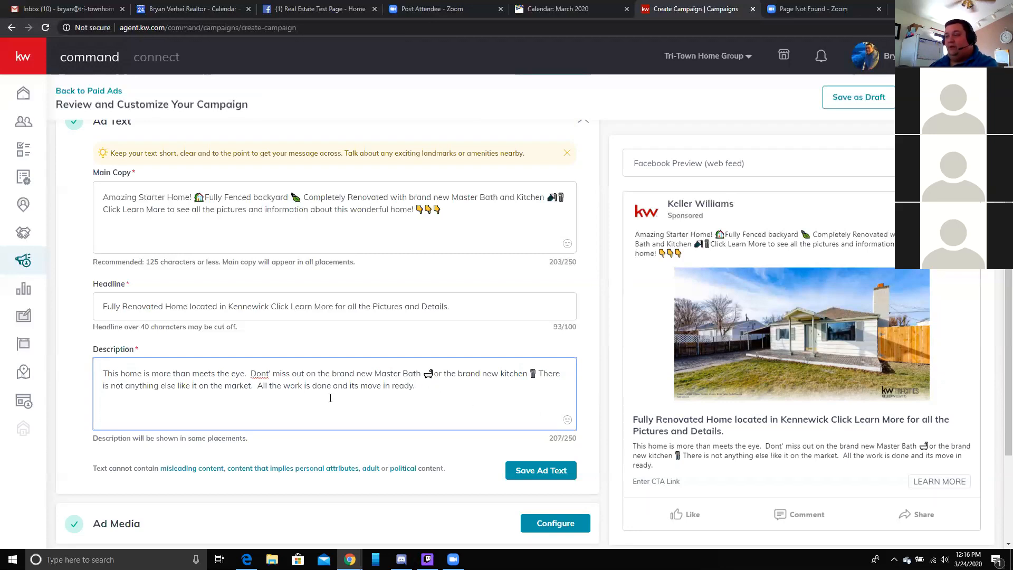
# - End the description with '-CLICK LEARN MORE- for all the pictures' and two pointing-hand emojis (250/250)
pyautogui.write('-C')
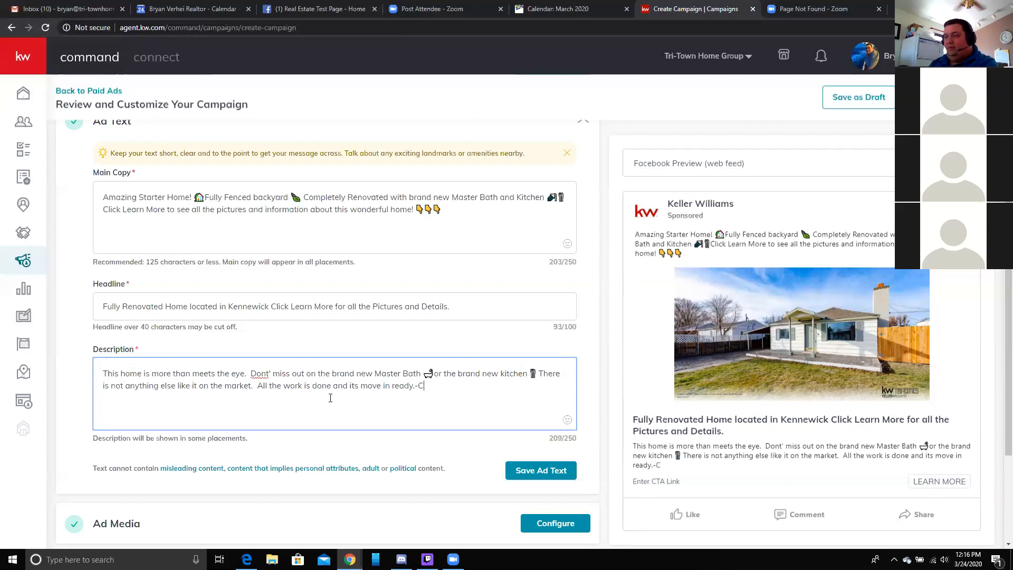
pyautogui.write('LICK')
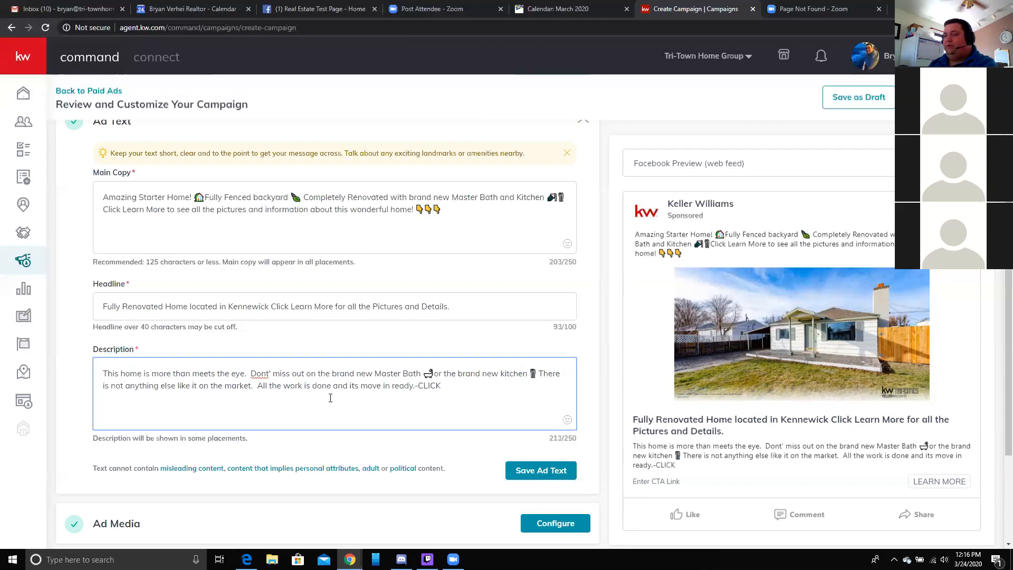
pyautogui.write(' LEAR')
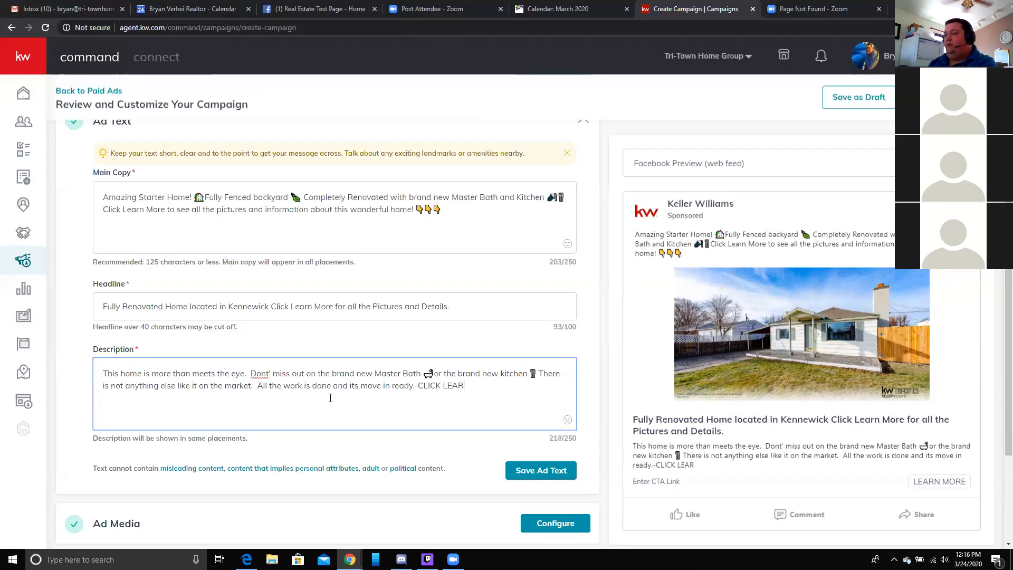
pyautogui.write('N Mor')
pyautogui.press('BackSpace')
pyautogui.write('OR')
pyautogui.press('BackSpace')
pyautogui.press('BackSpace')
pyautogui.write('ORE')
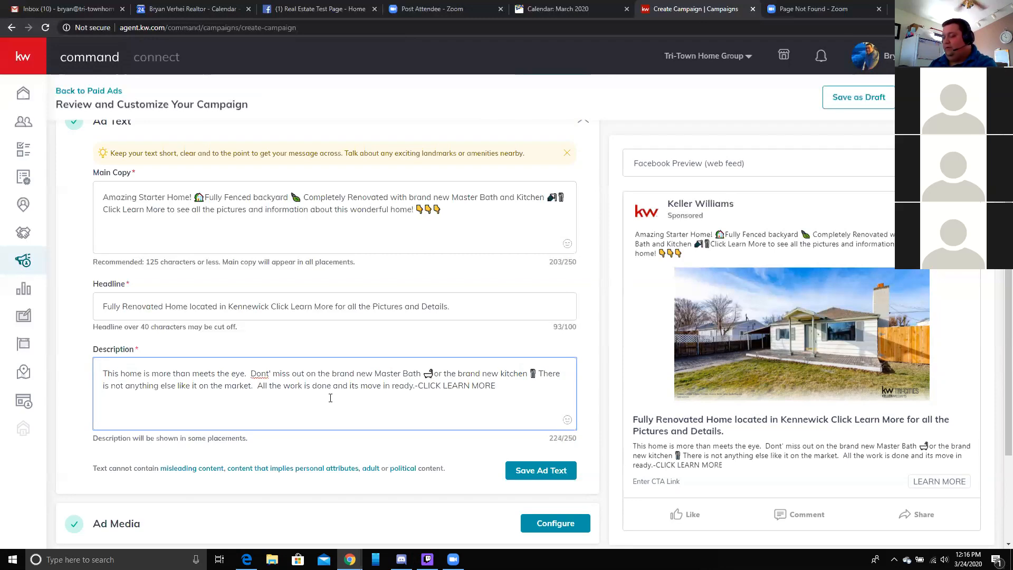
pyautogui.write('- for all ')
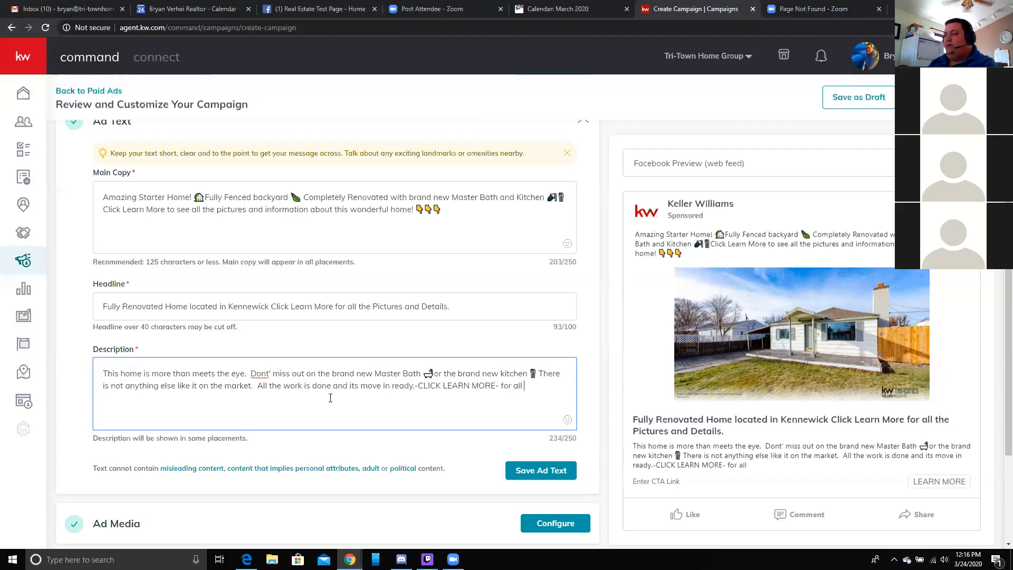
pyautogui.write('the pictures and')
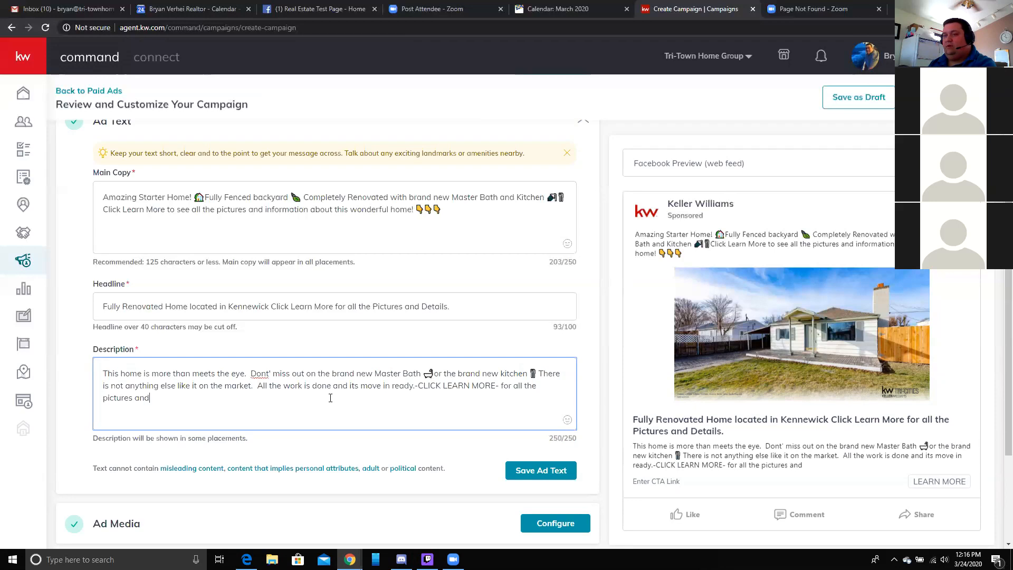
pyautogui.press('BackSpace')
pyautogui.press('BackSpace')
pyautogui.press('BackSpace')
pyautogui.press('BackSpace')
pyautogui.press('BackSpace')
pyautogui.press('BackSpace')
pyautogui.press('BackSpace')
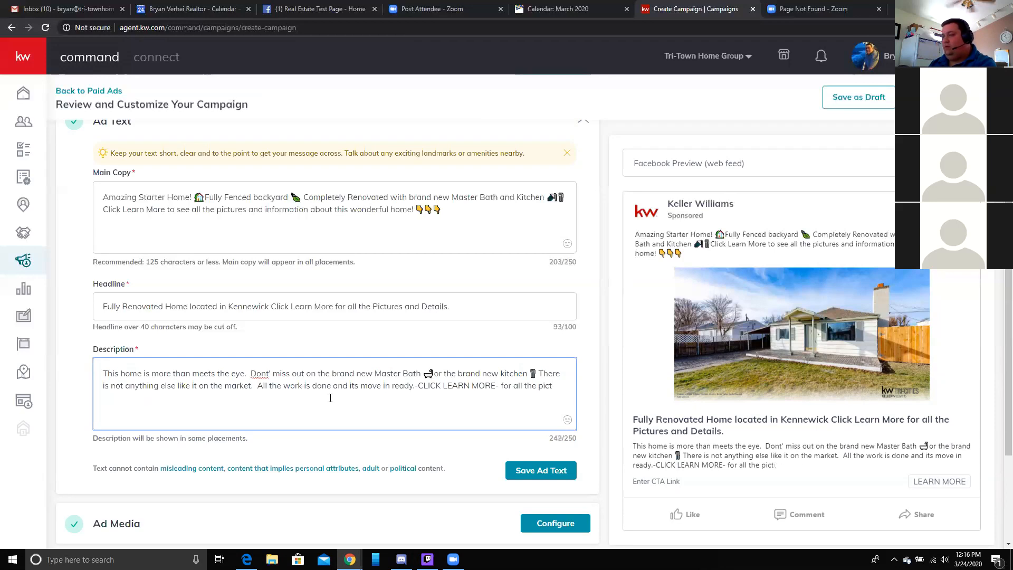
pyautogui.write('ures')
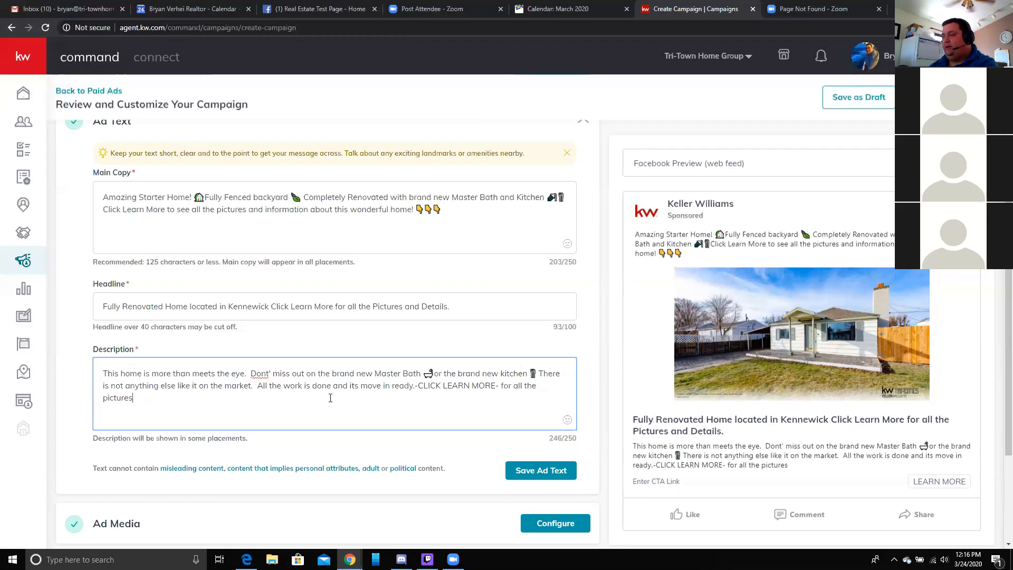
pyautogui.click(567, 420)
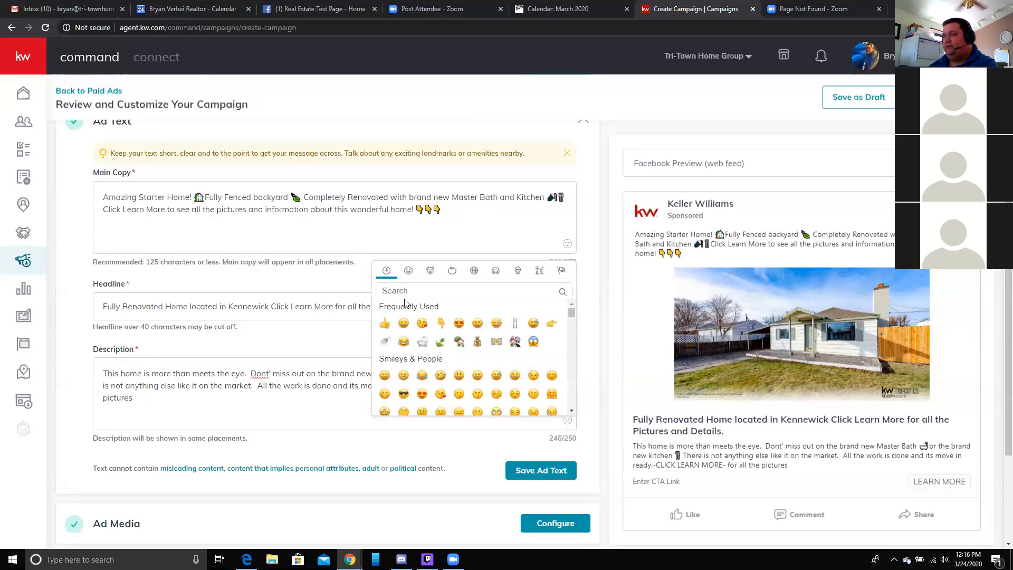
pyautogui.click(552, 323)
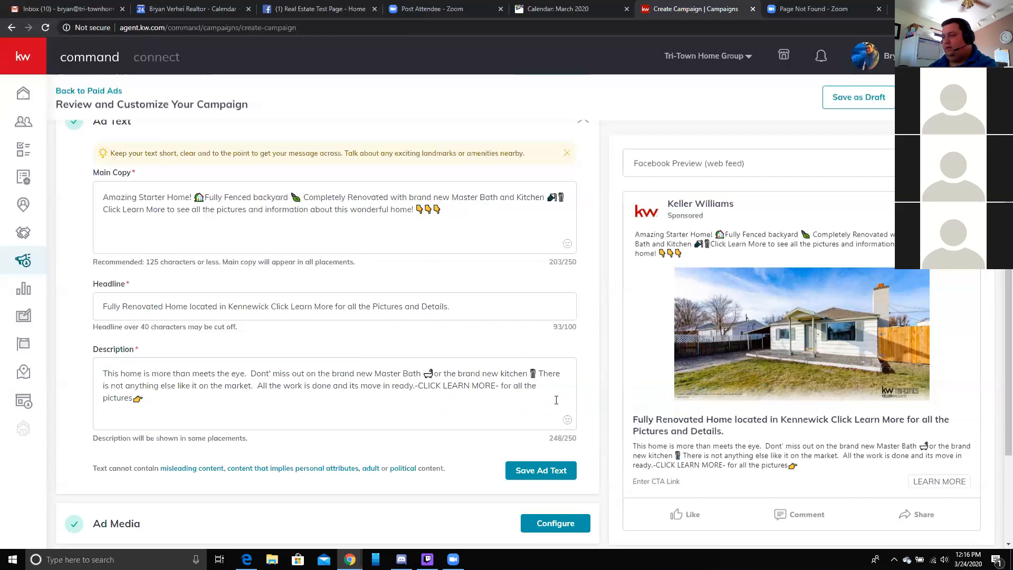
pyautogui.click(568, 420)
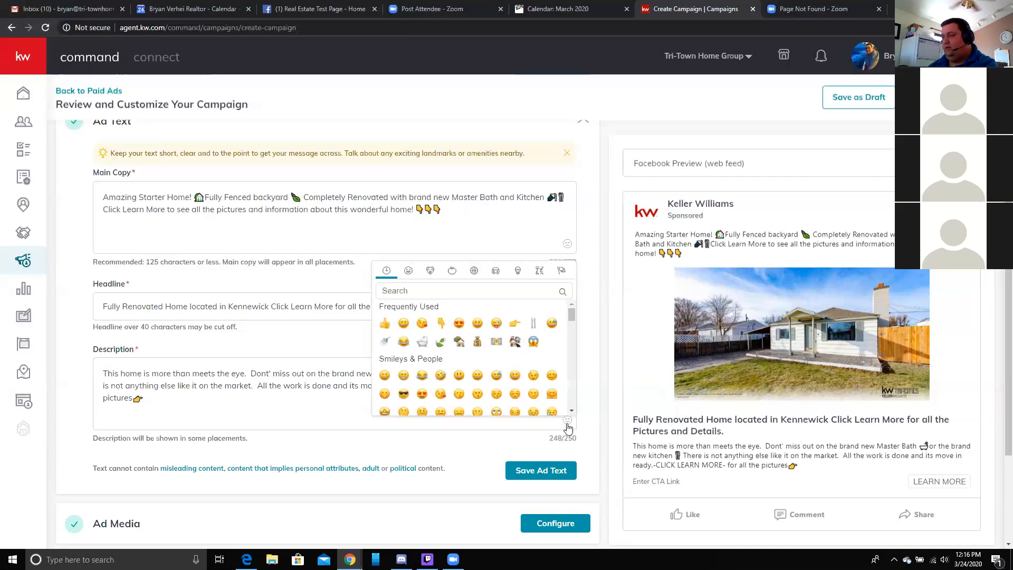
pyautogui.click(519, 324)
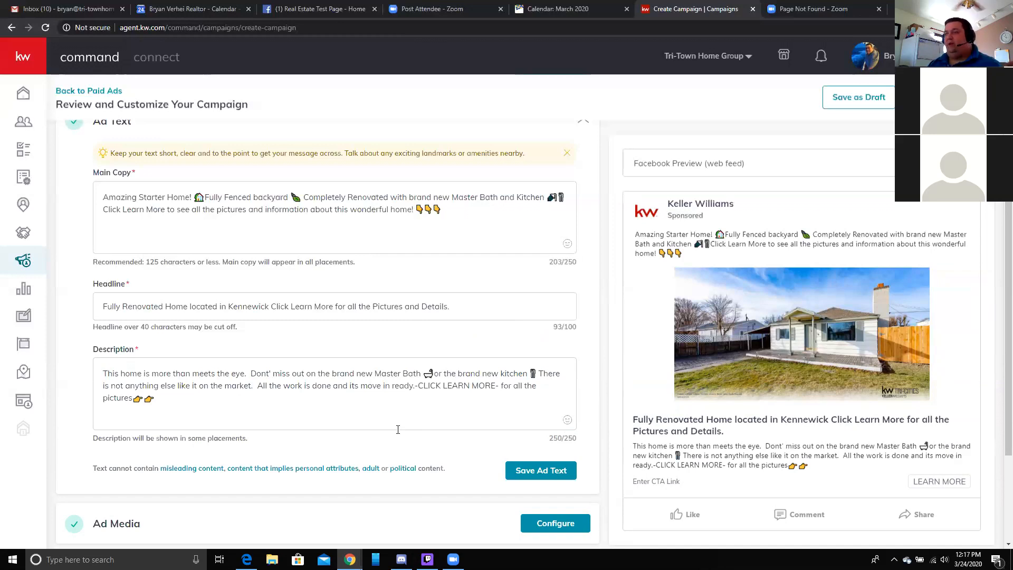
pyautogui.scroll(-1, 437, 443)
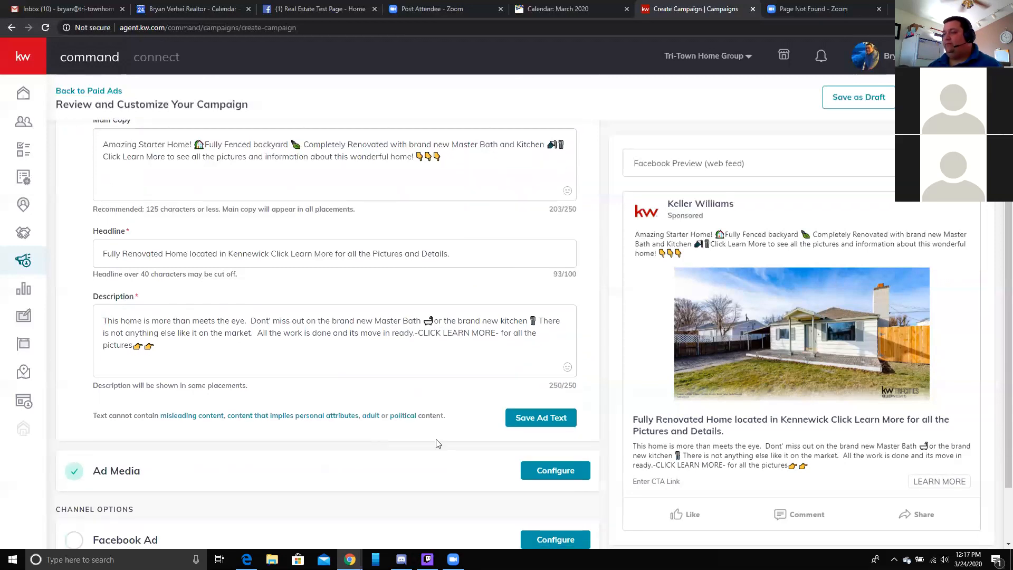
# - Save the ad text and add a kitchen listing photo, crop shifted upward, to the carousel
pyautogui.click(522, 418)
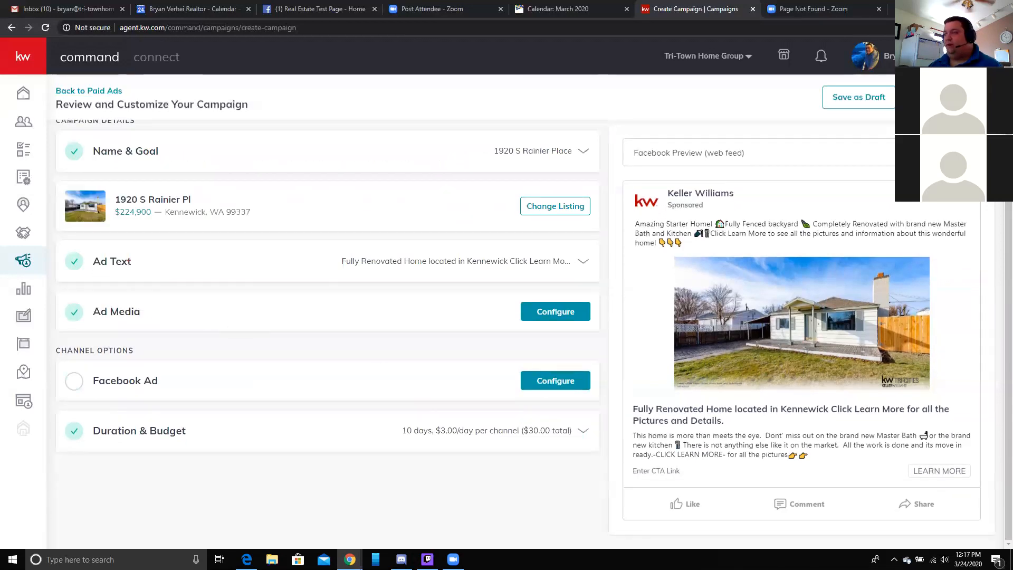
pyautogui.click(556, 311)
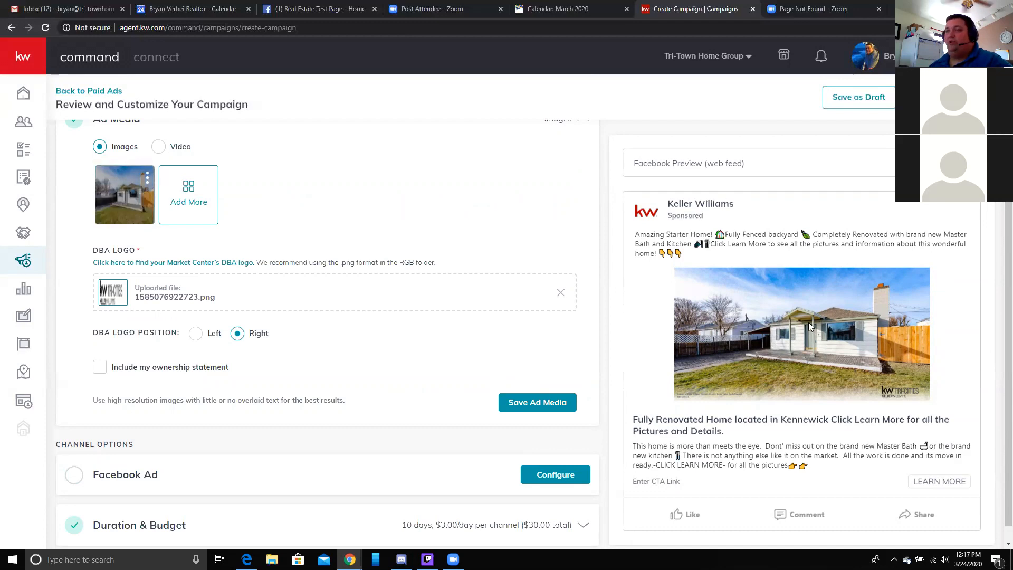
pyautogui.click(199, 205)
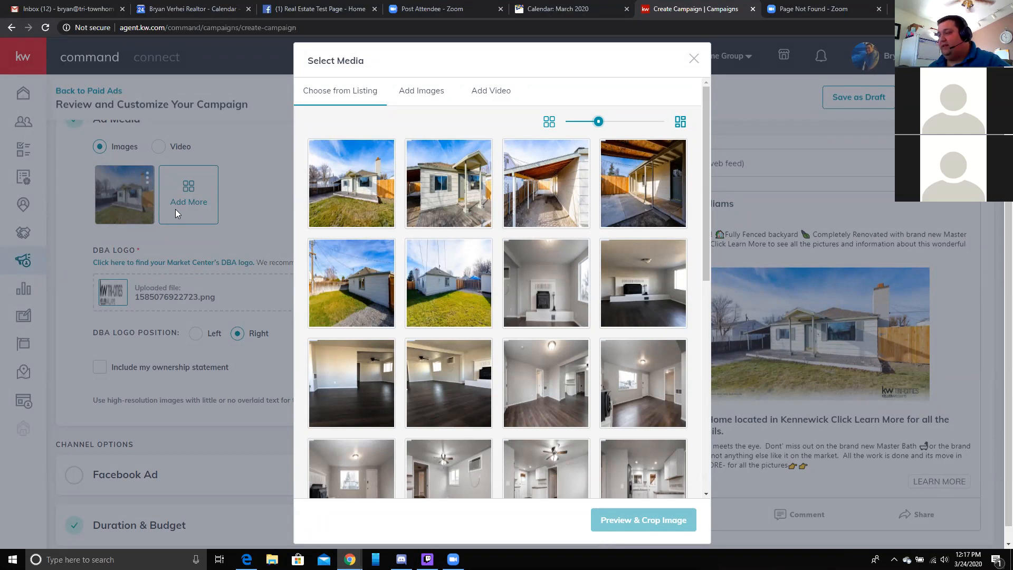
pyautogui.scroll(-2, 425, 264)
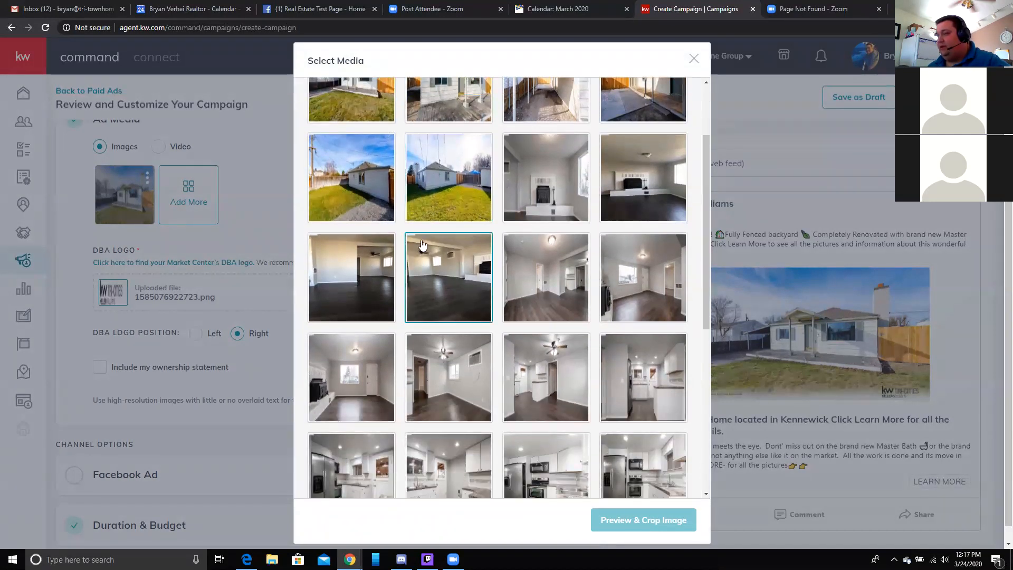
pyautogui.scroll(-1, 393, 243)
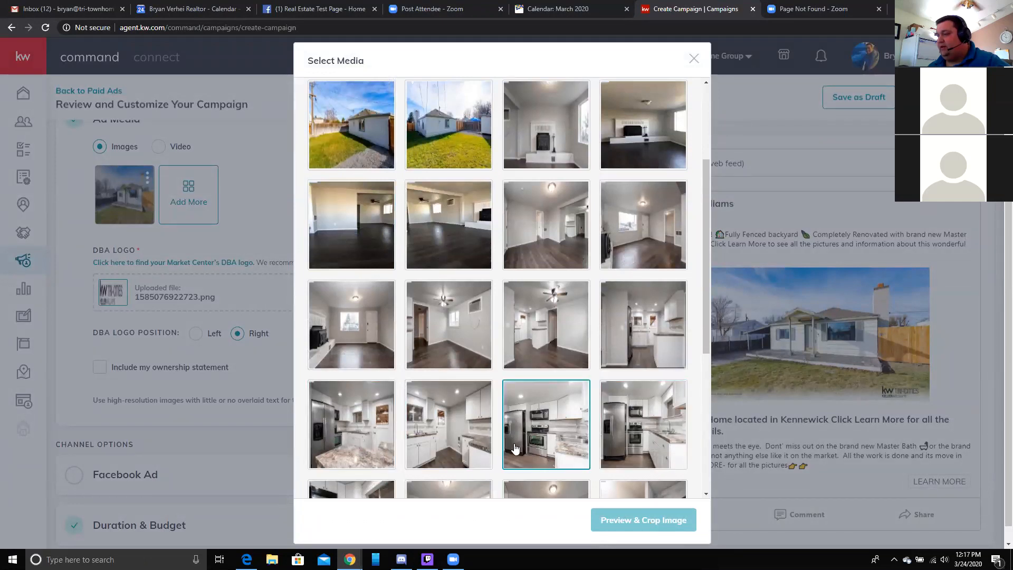
pyautogui.click(373, 439)
pyautogui.click(653, 519)
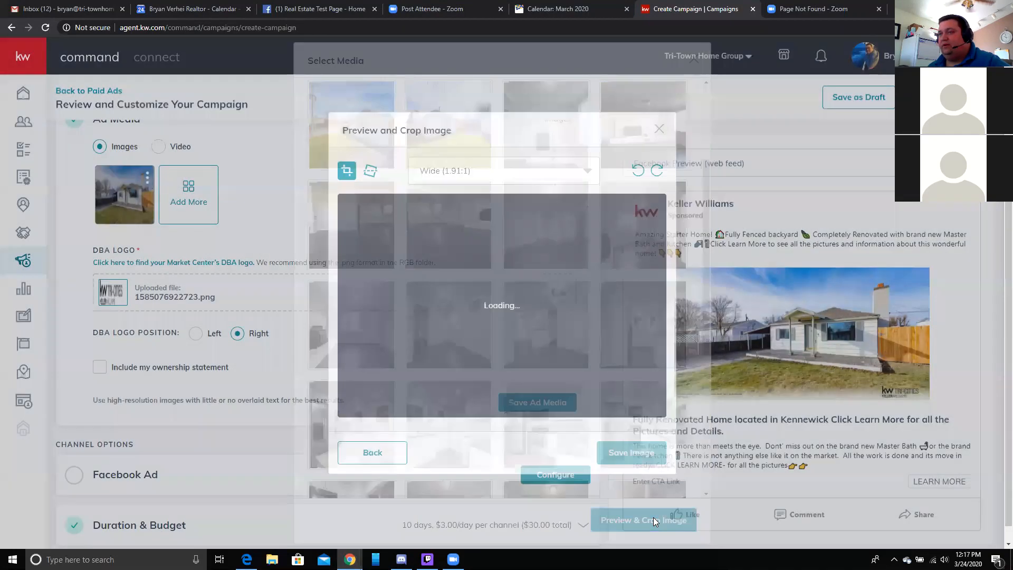
pyautogui.moveTo(520, 354); pyautogui.dragTo(533, 327)
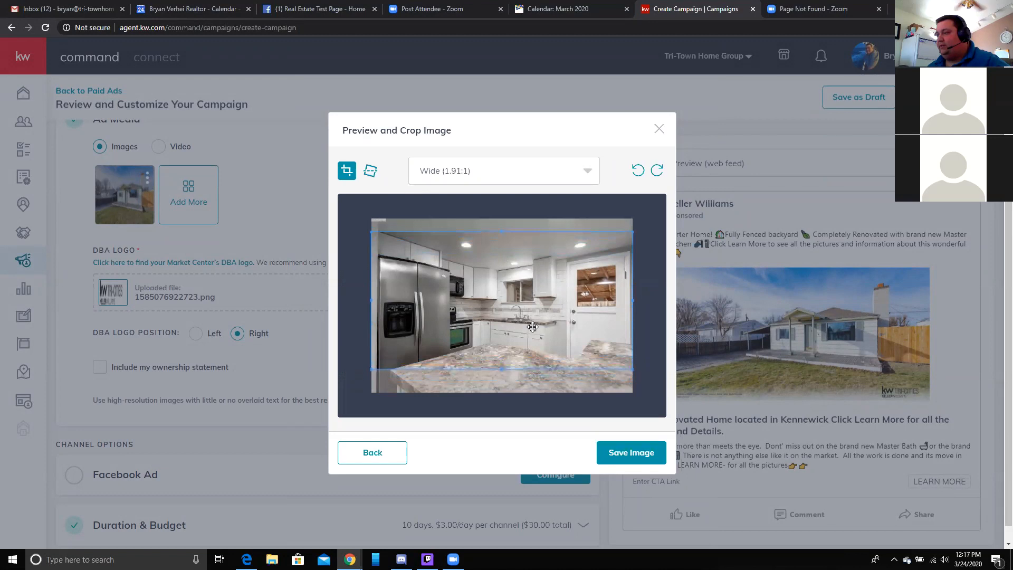
pyautogui.click(649, 452)
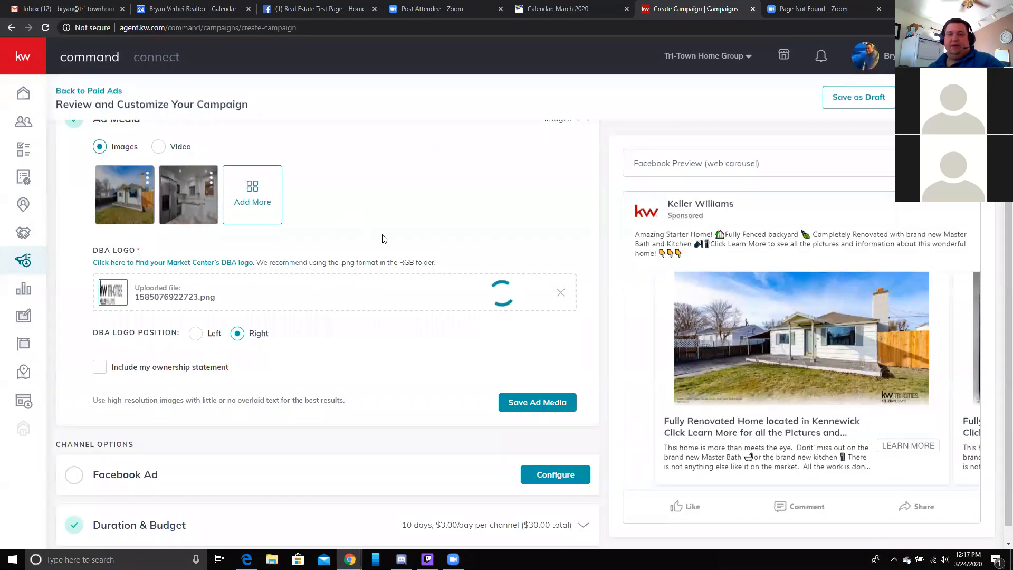
# - Add the bathroom listing photo, crop moved to its bottom, to the carousel
pyautogui.click(253, 200)
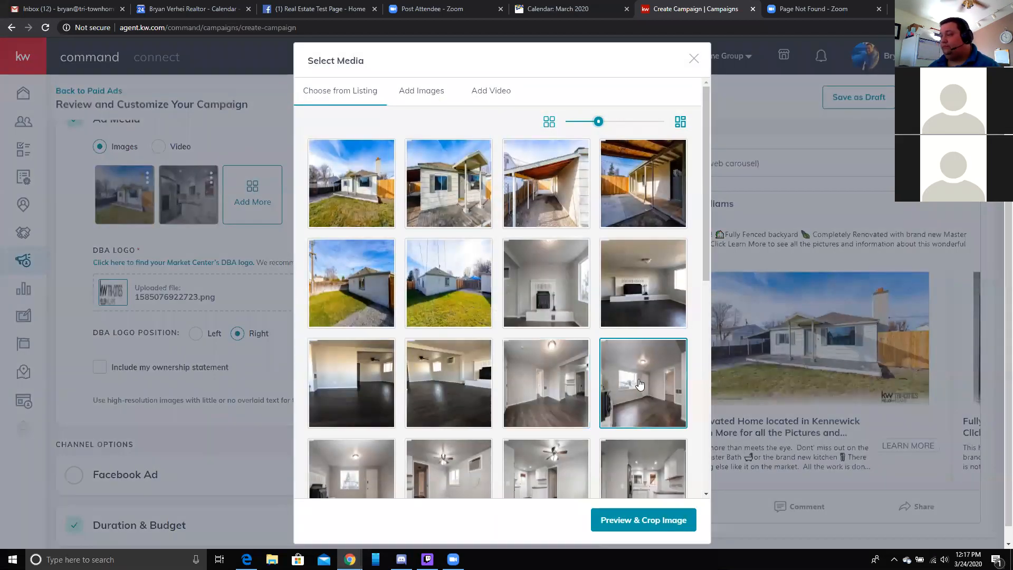
pyautogui.scroll(-6, 634, 382)
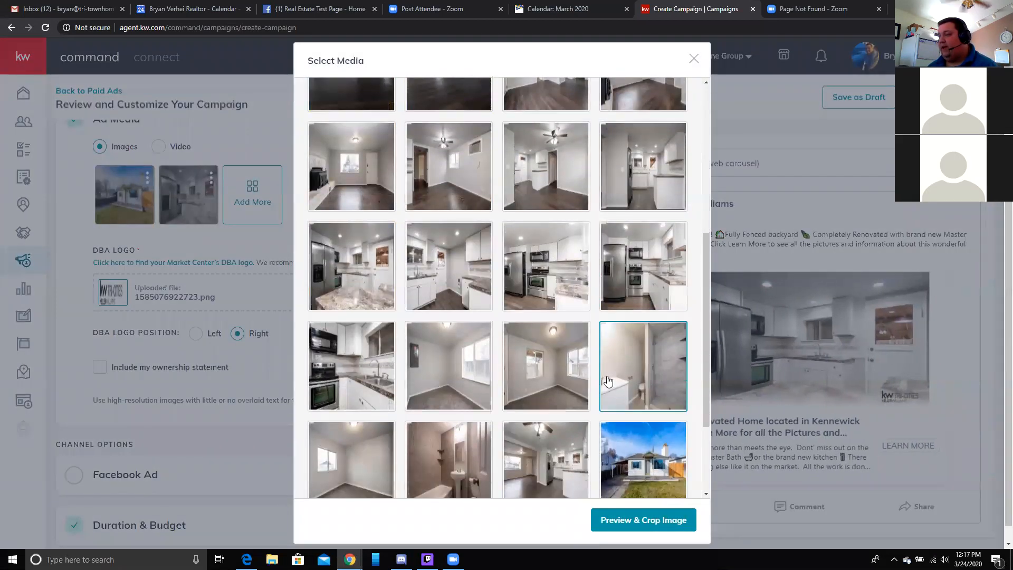
pyautogui.scroll(-1, 634, 337)
pyautogui.click(664, 337)
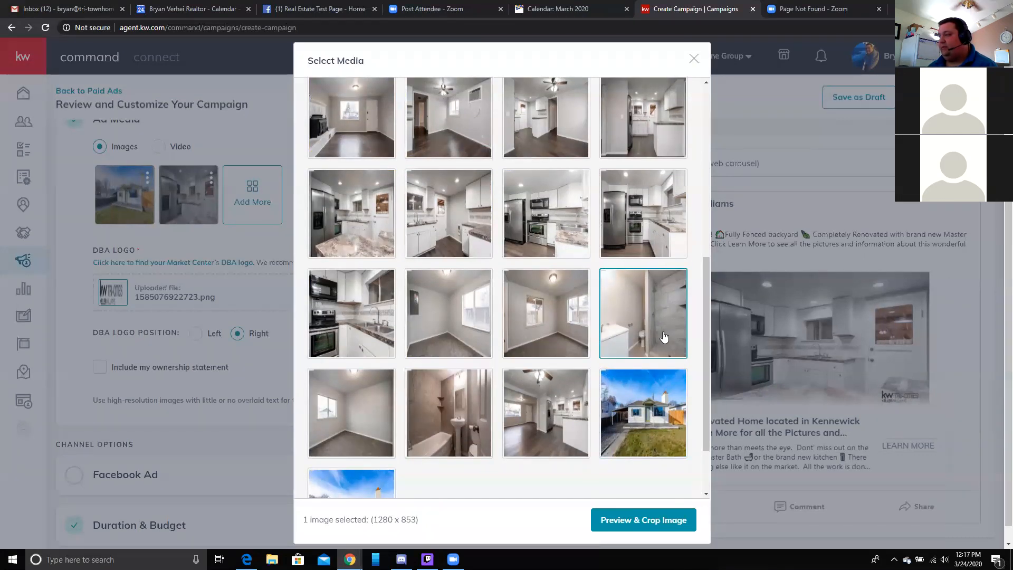
pyautogui.click(641, 520)
pyautogui.moveTo(498, 347); pyautogui.dragTo(499, 365)
pyautogui.click(630, 450)
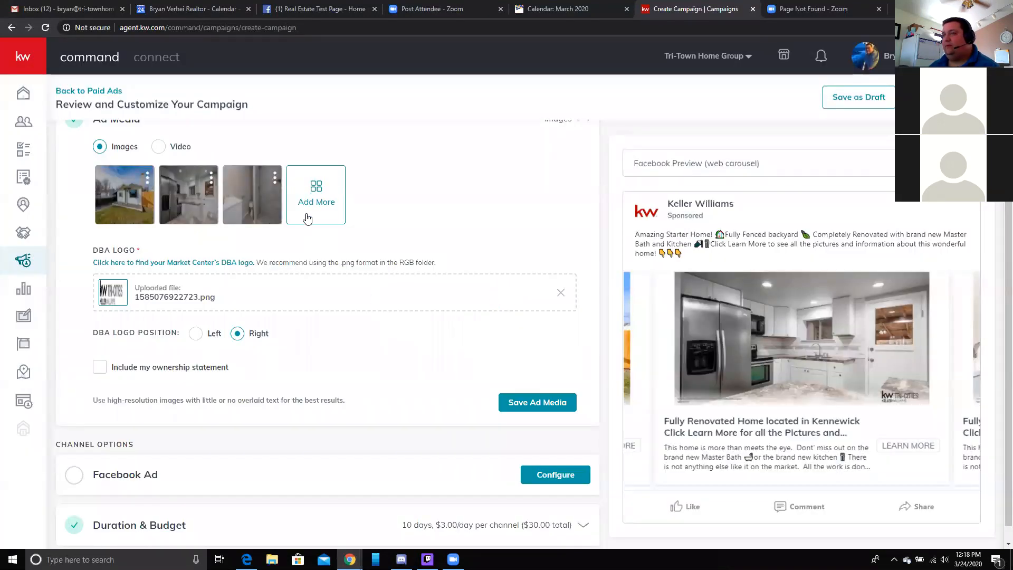
pyautogui.click(315, 193)
# - Pick the empty living-room photo (720 x 960) from the listing photos
pyautogui.scroll(-3, 426, 372)
pyautogui.click(351, 405)
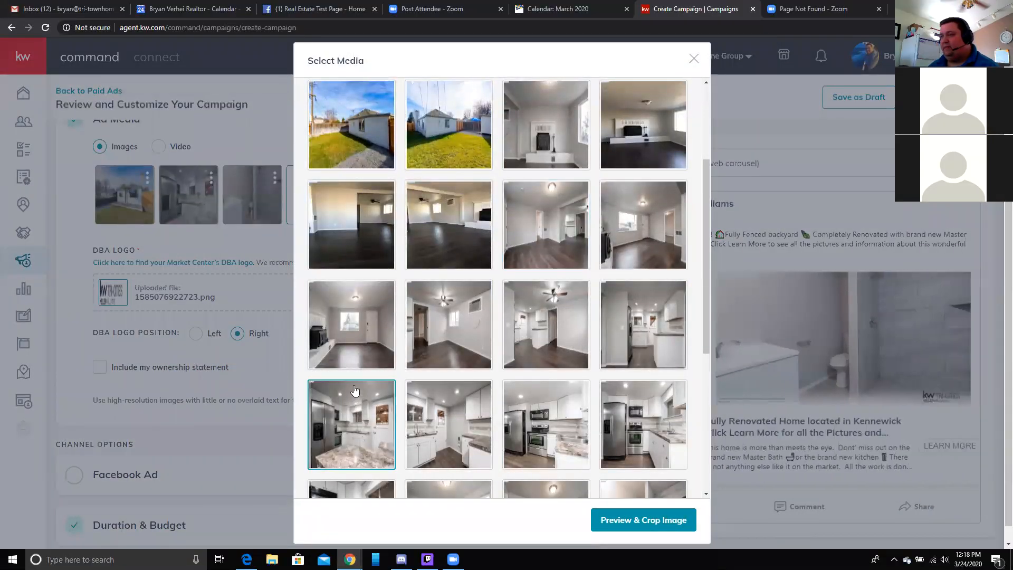
pyautogui.scroll(-1, 354, 398)
pyautogui.scroll(-2, 354, 391)
pyautogui.click(355, 391)
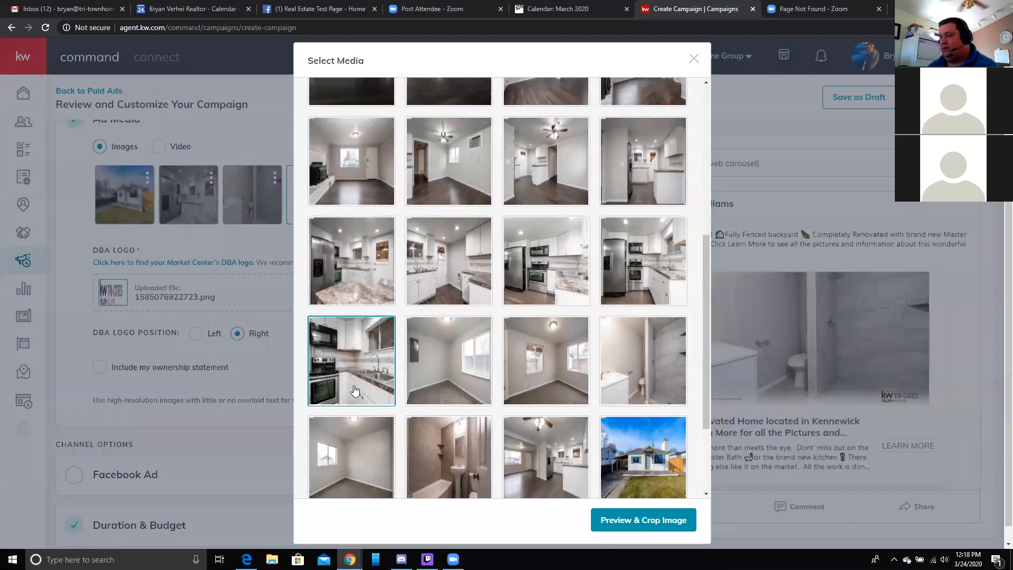
pyautogui.scroll(-2, 355, 391)
pyautogui.click(355, 391)
pyautogui.scroll(4, 355, 390)
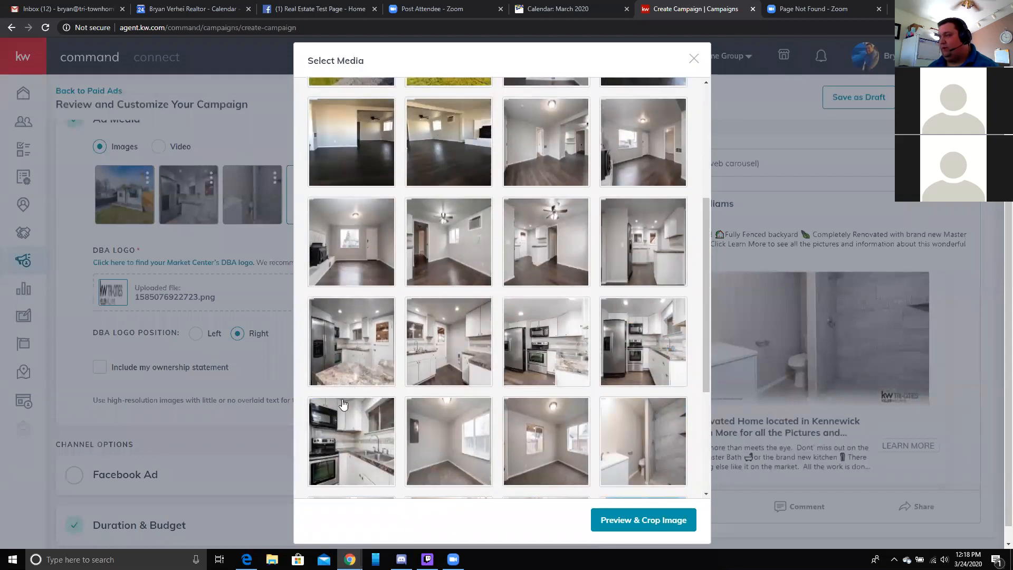
pyautogui.click(520, 478)
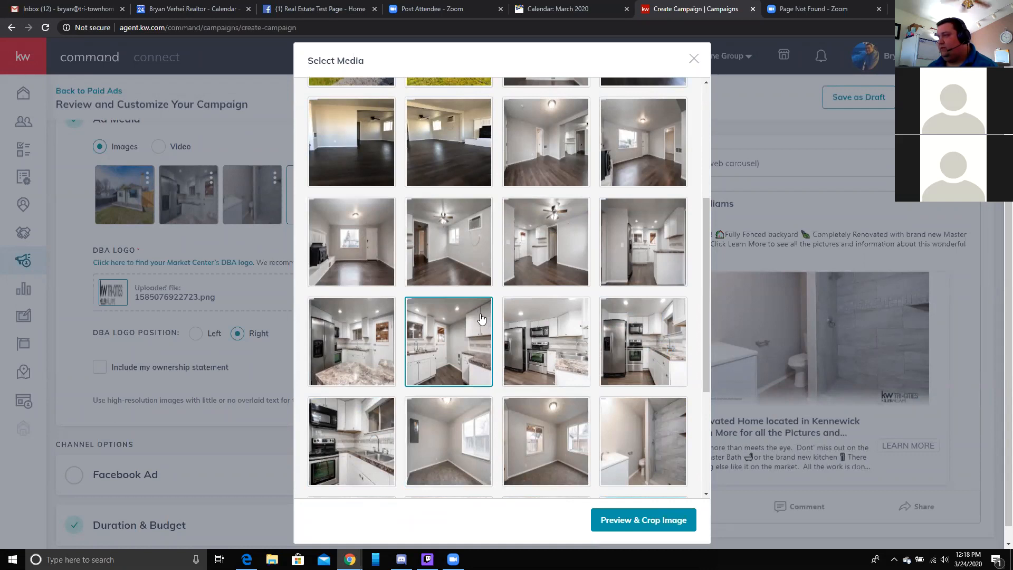
pyautogui.click(360, 261)
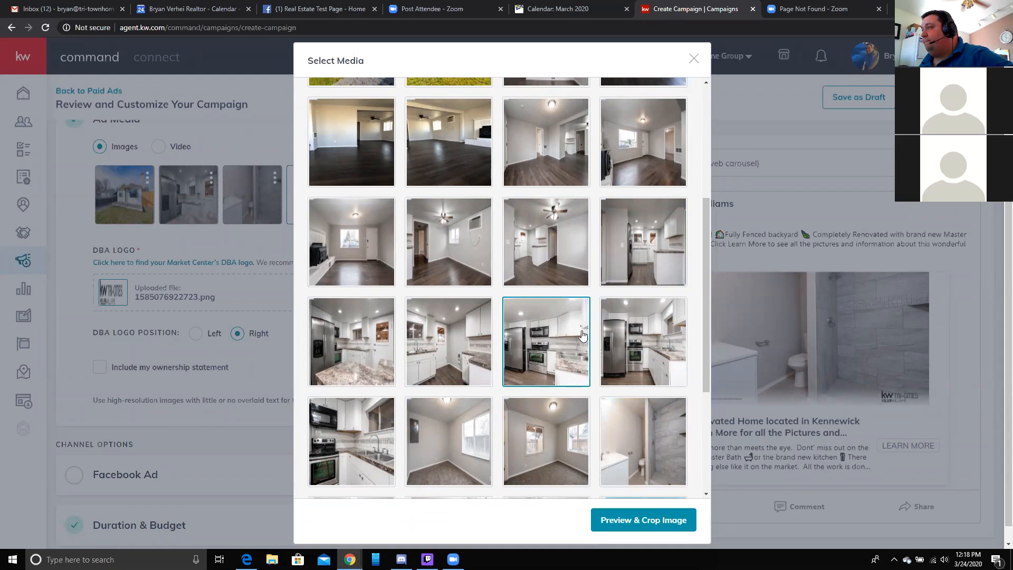
pyautogui.scroll(1, 549, 312)
pyautogui.click(452, 205)
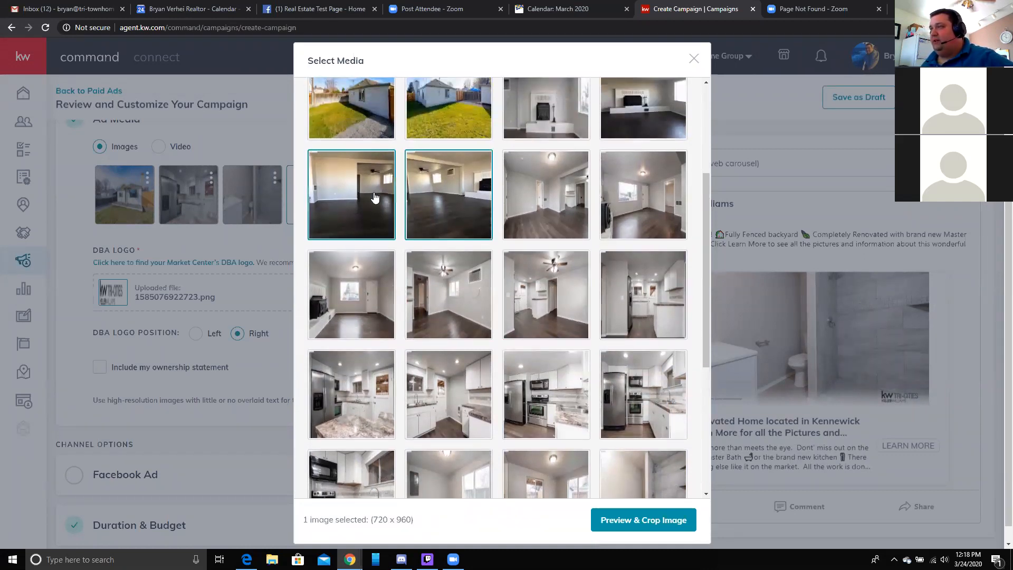
# - Crop the living-room photo to Vertical (4:5) and save it to the ad
pyautogui.click(674, 514)
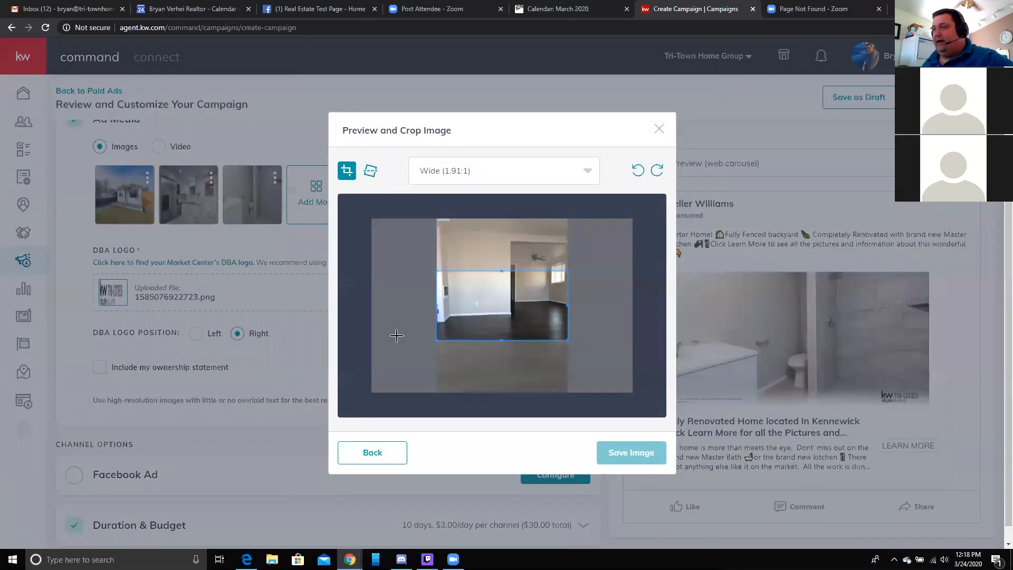
pyautogui.moveTo(486, 331); pyautogui.dragTo(471, 306)
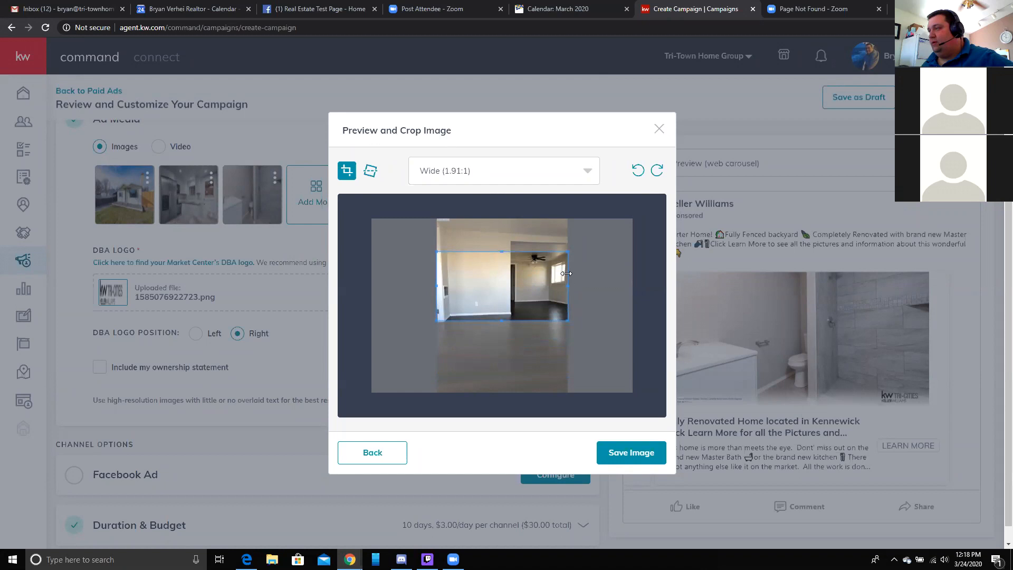
pyautogui.click(588, 171)
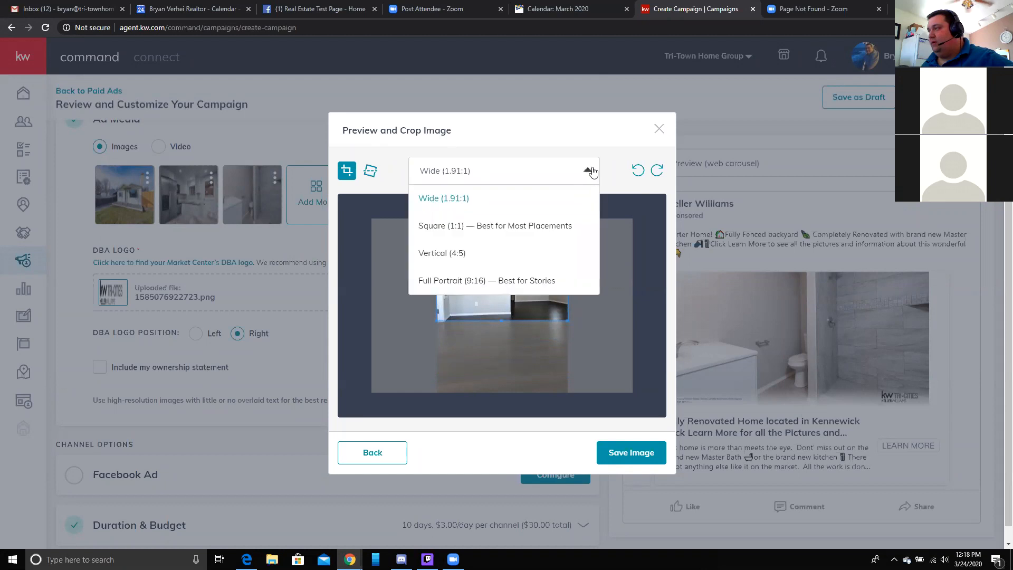
pyautogui.click(535, 255)
pyautogui.click(631, 452)
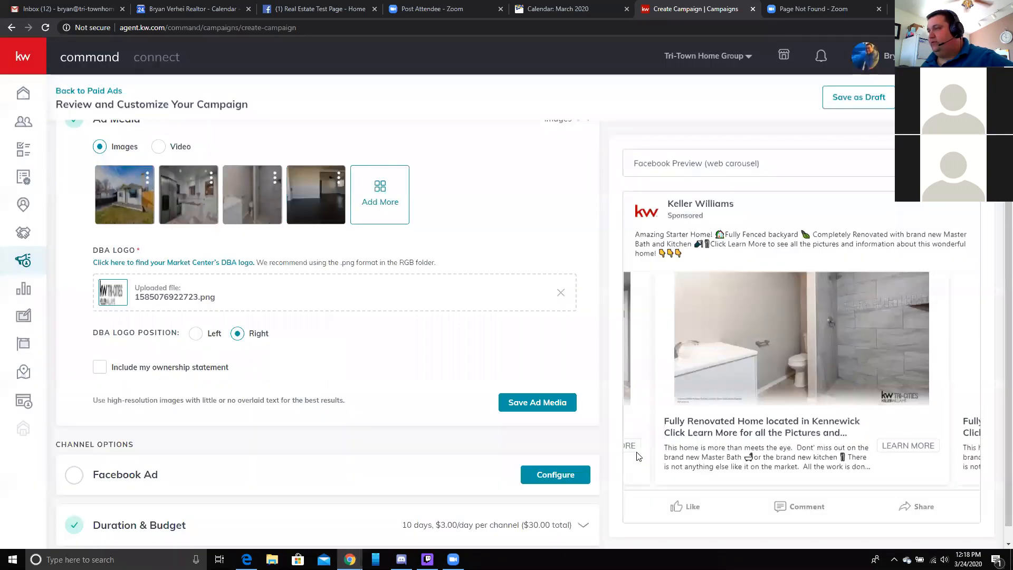
# - Add the backyard photo to the ad's carousel
pyautogui.click(380, 197)
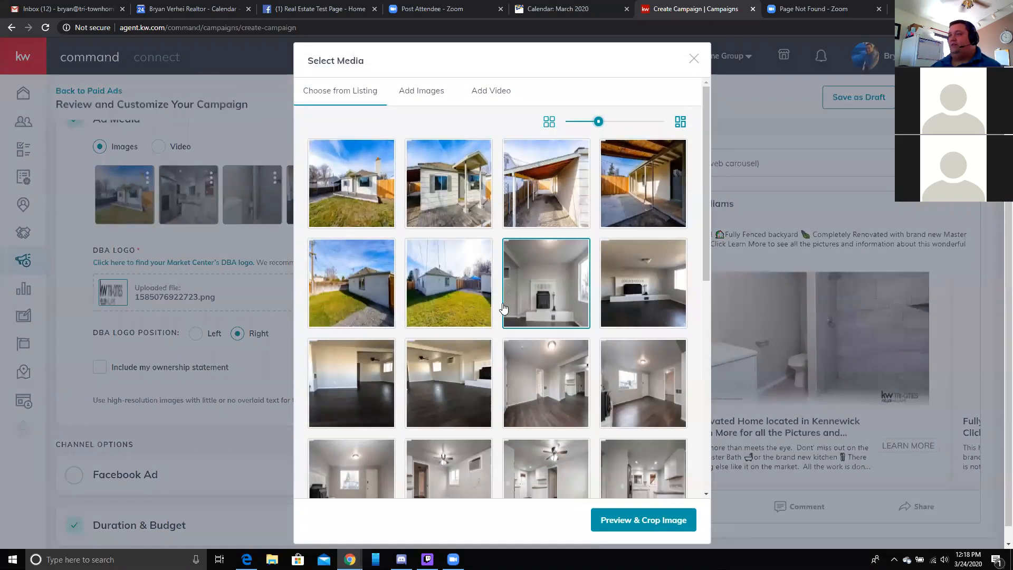
pyautogui.click(435, 297)
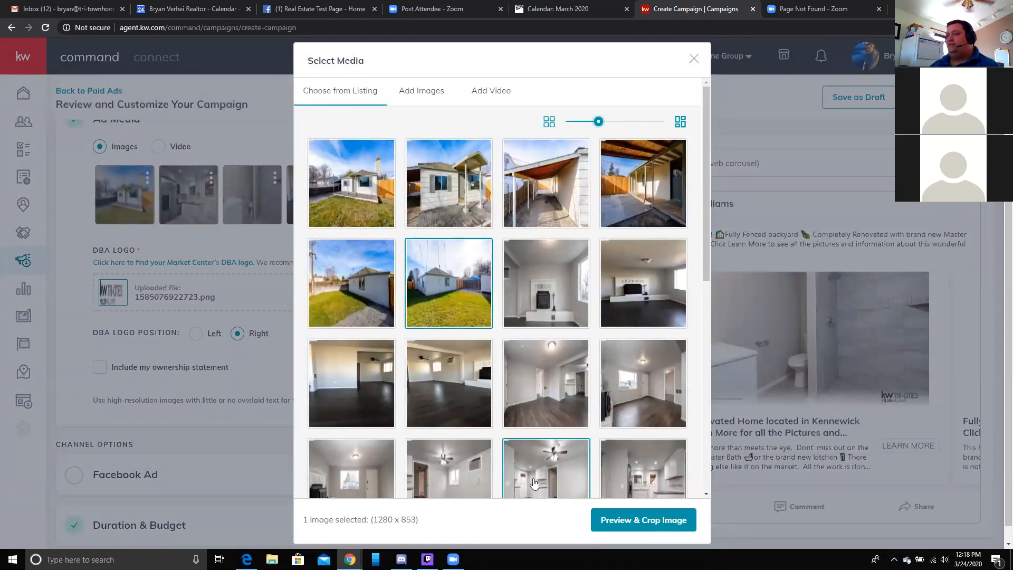
pyautogui.click(629, 522)
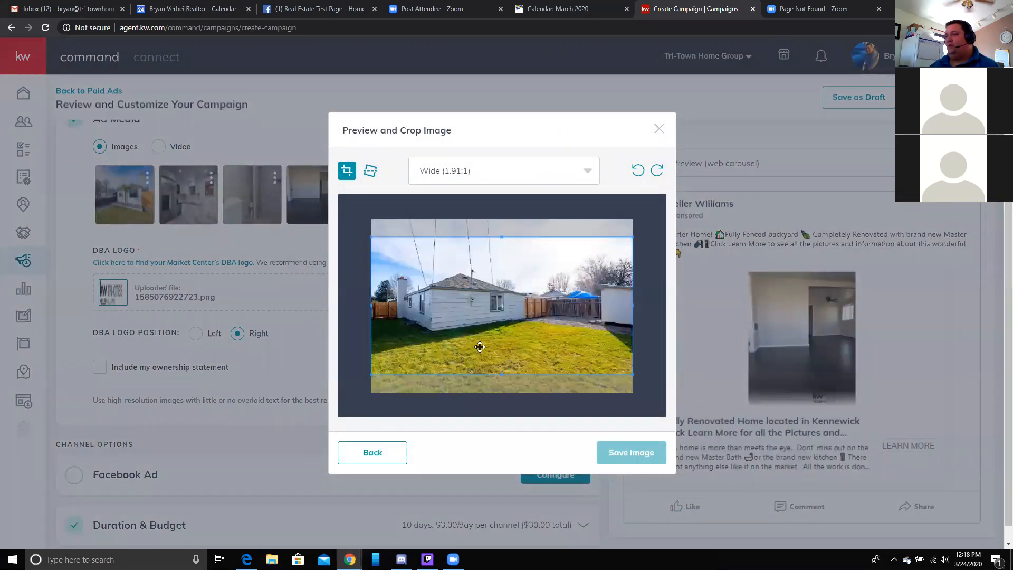
pyautogui.click(621, 453)
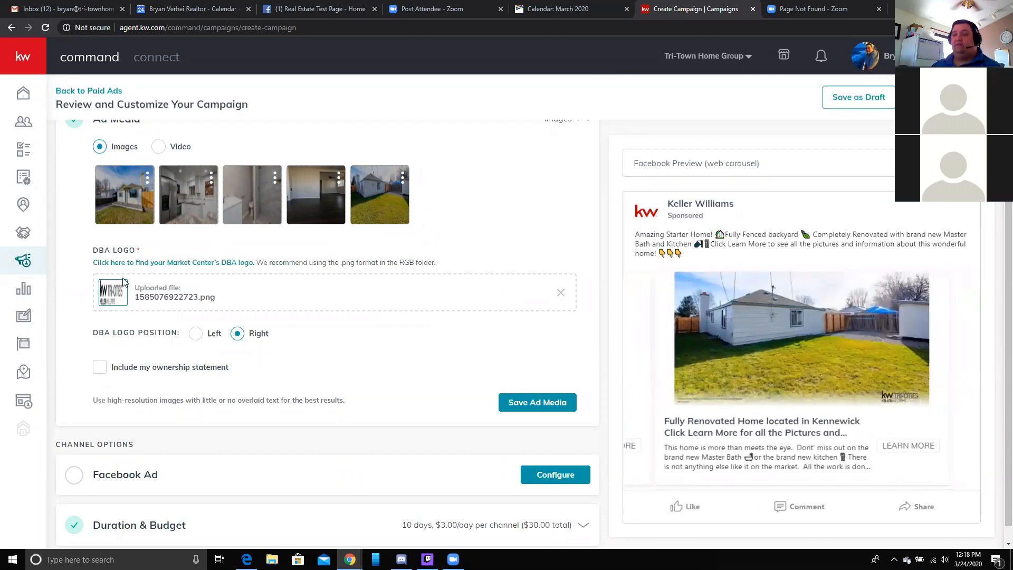
# - Set DBA logo position to Left, include the ownership statement, and configure the Facebook Ad channel
pyautogui.click(196, 334)
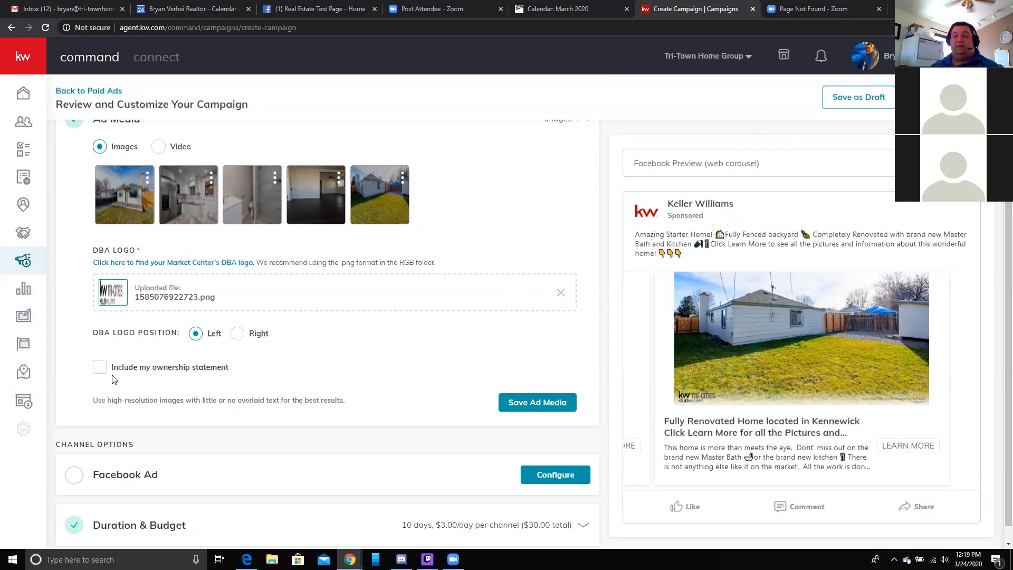
pyautogui.click(99, 367)
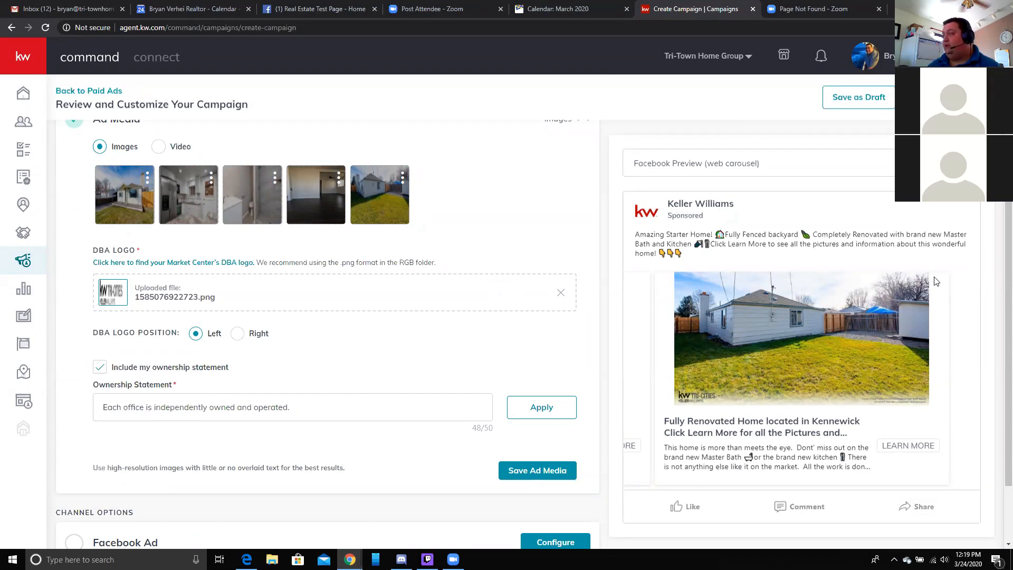
pyautogui.scroll(-1, 479, 312)
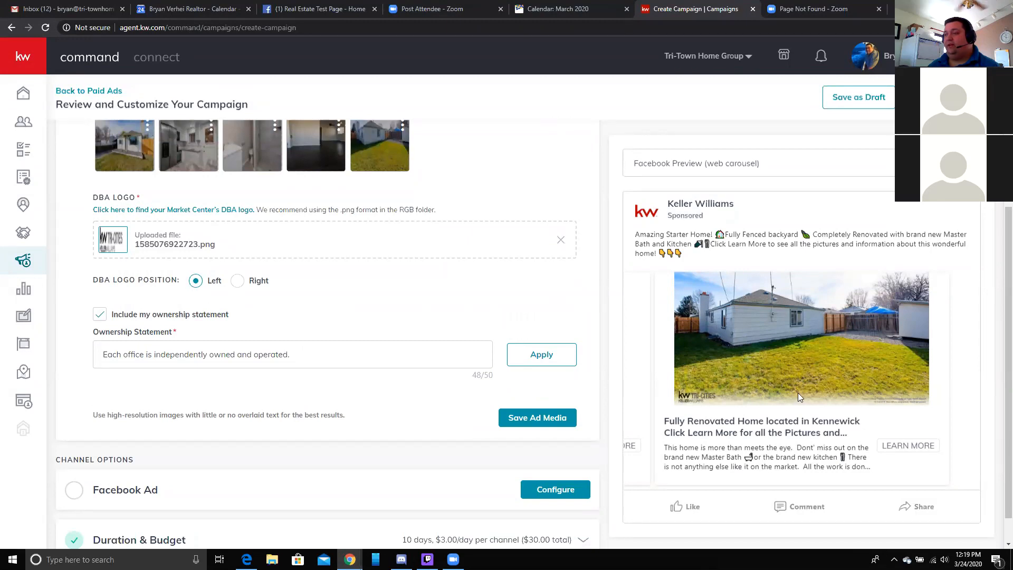
pyautogui.scroll(1, 322, 263)
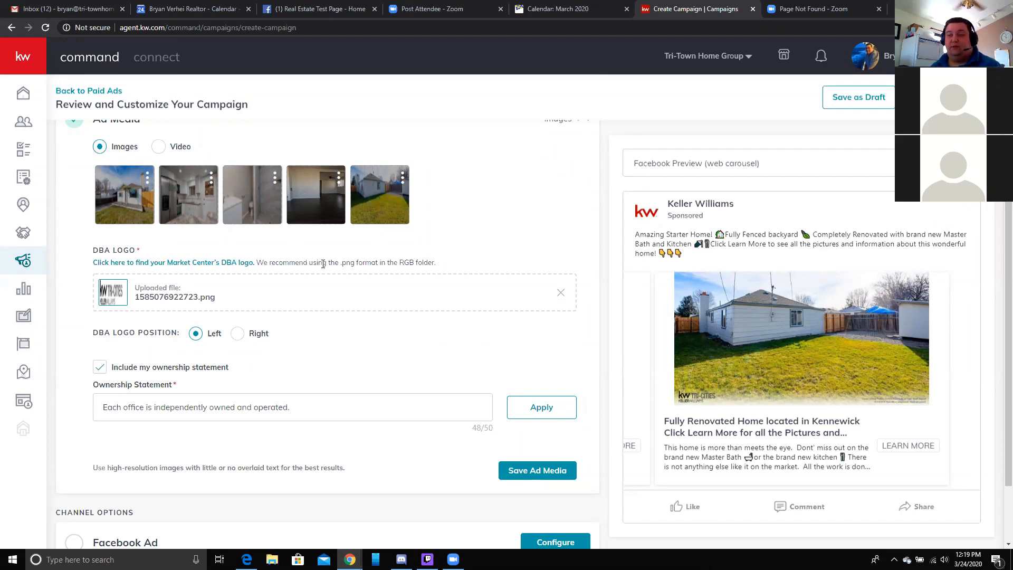
pyautogui.scroll(-2, 321, 263)
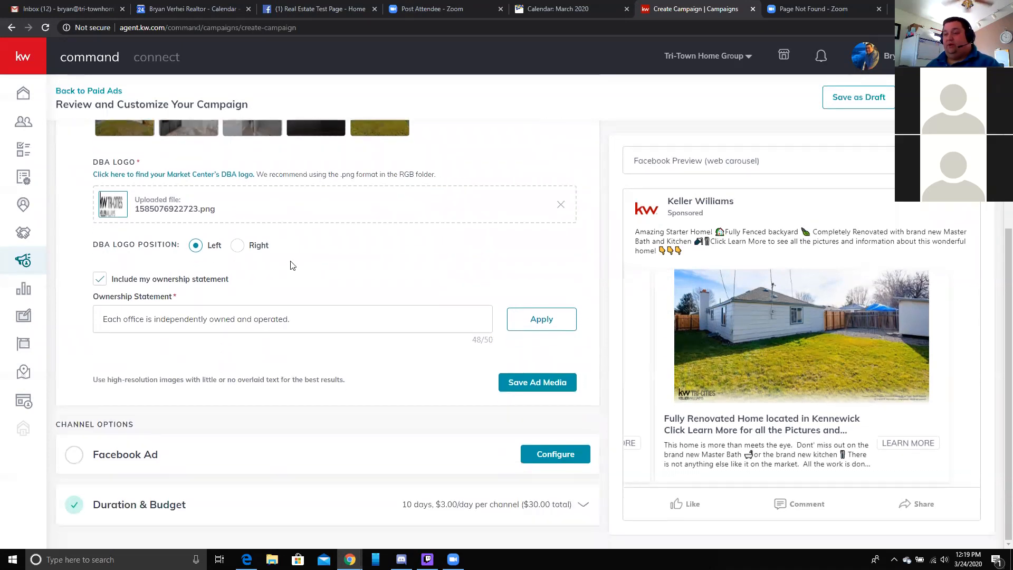
pyautogui.click(563, 459)
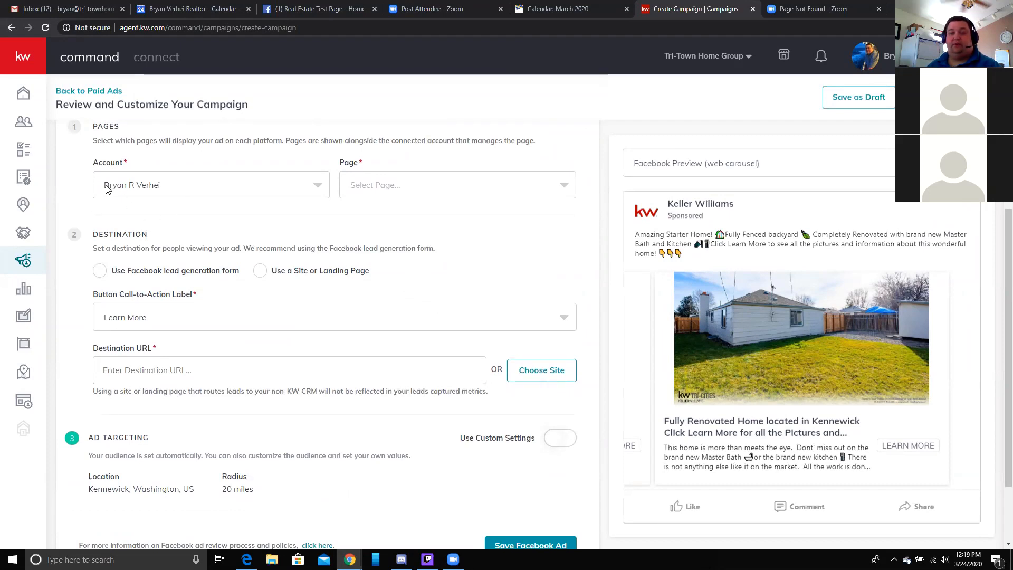
# - Choose the ad's Facebook page, trying Real Estate Test Page and then Tri-Town Home Group
pyautogui.click(413, 196)
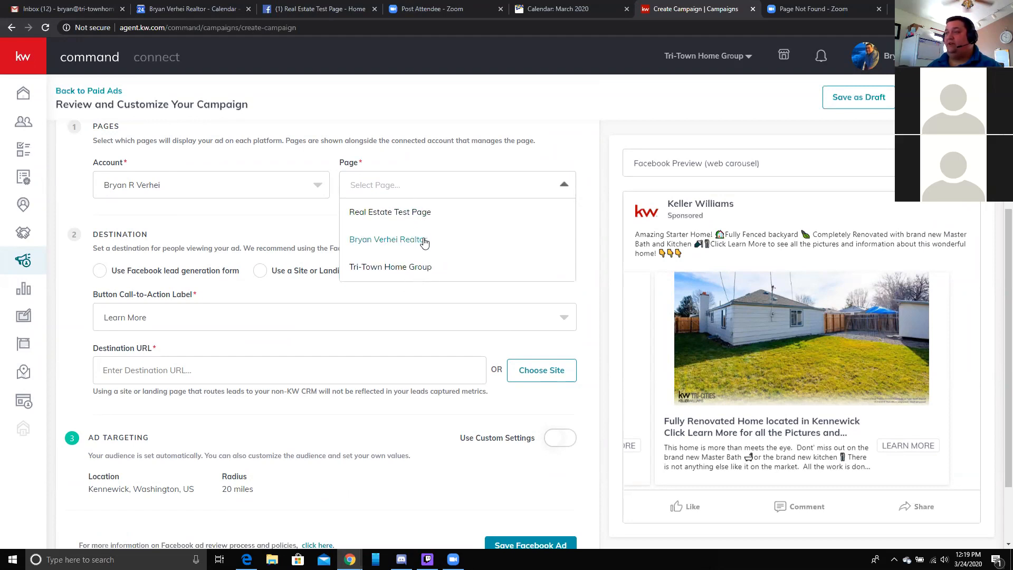
pyautogui.click(376, 217)
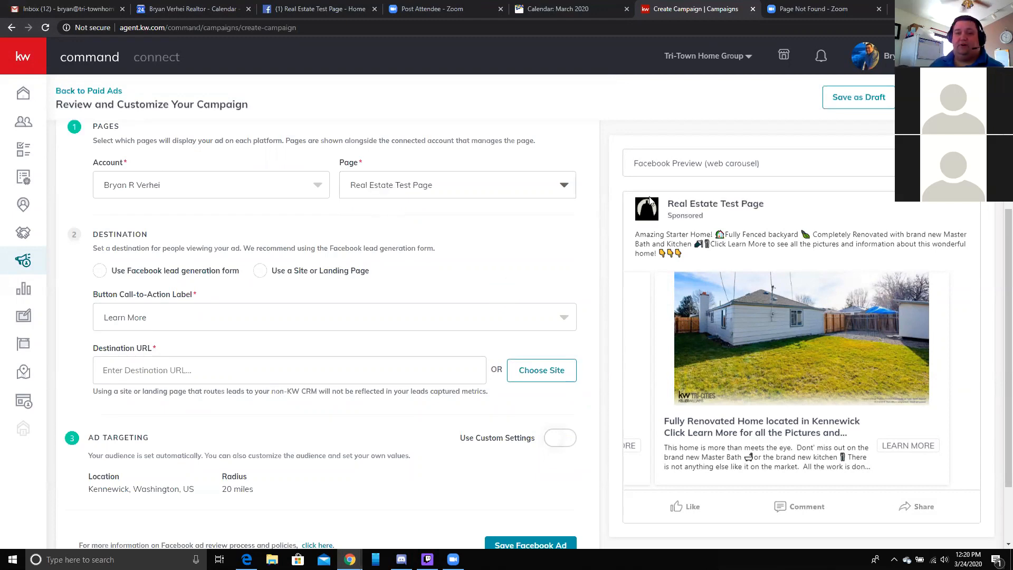
pyautogui.click(482, 192)
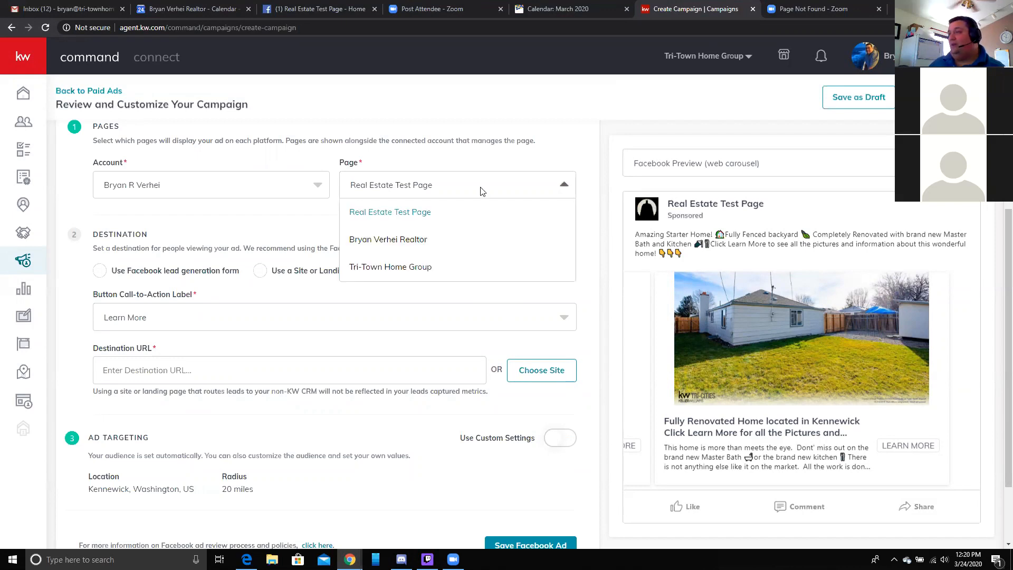
pyautogui.click(426, 270)
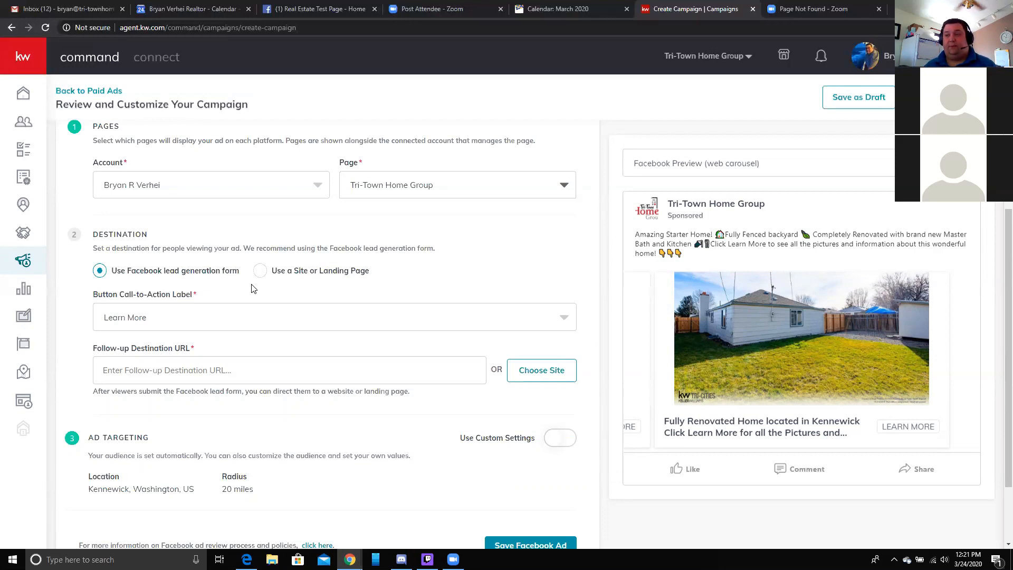
pyautogui.scroll(-1, 251, 288)
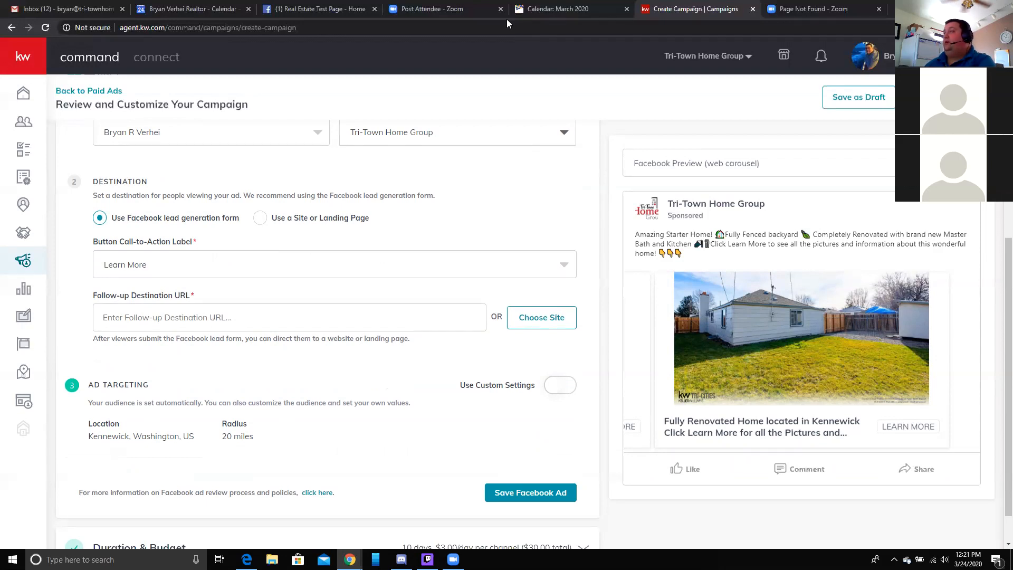
pyautogui.click(822, 9)
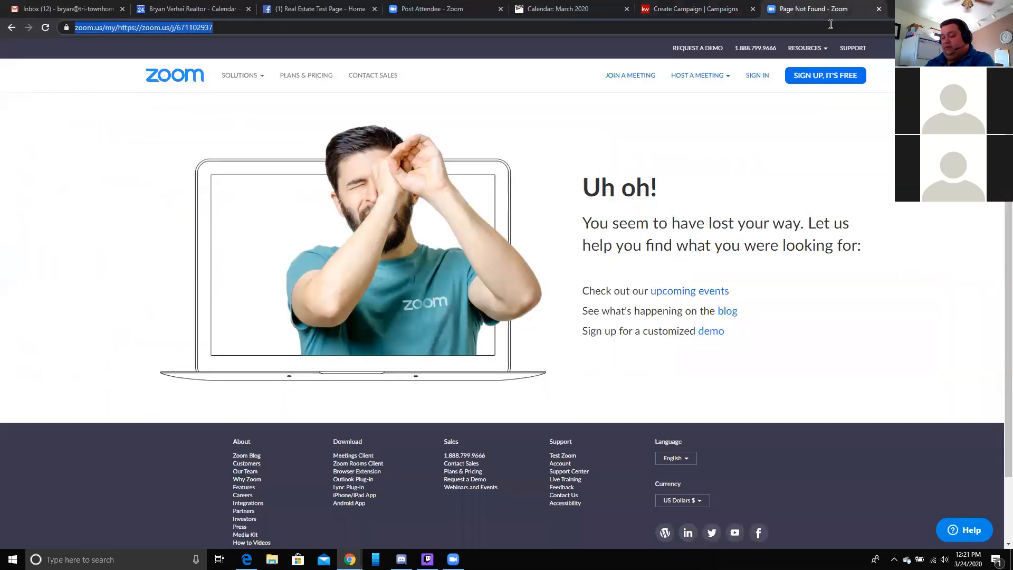
pyautogui.write('tri-townhomegroup.kw.com//')
pyautogui.press('Return')
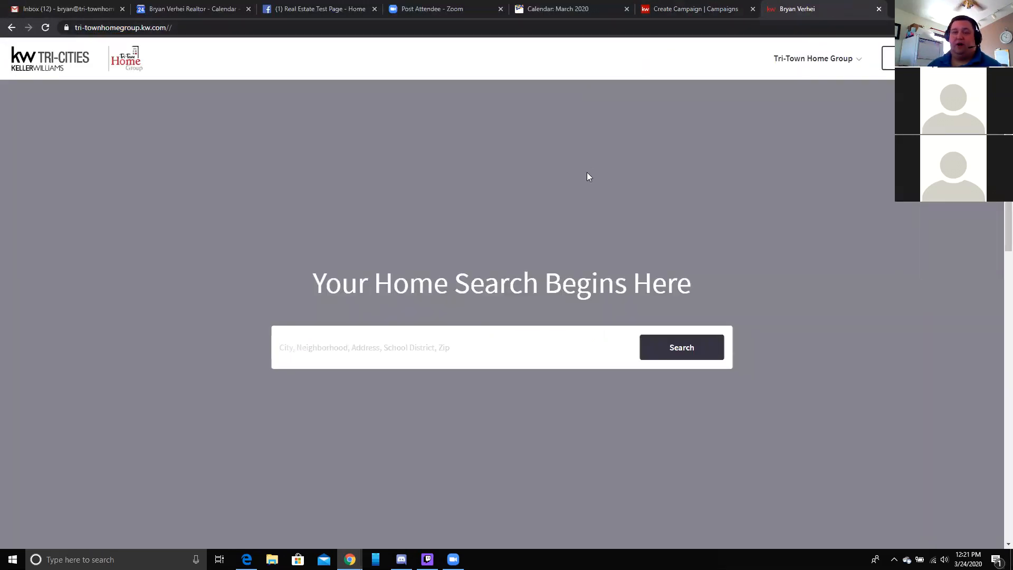
pyautogui.click(356, 358)
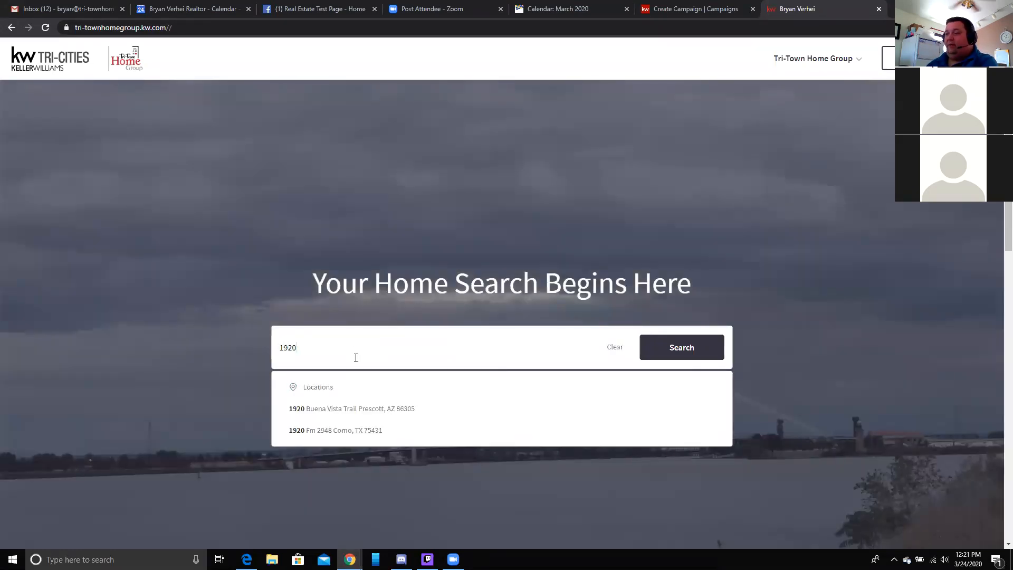
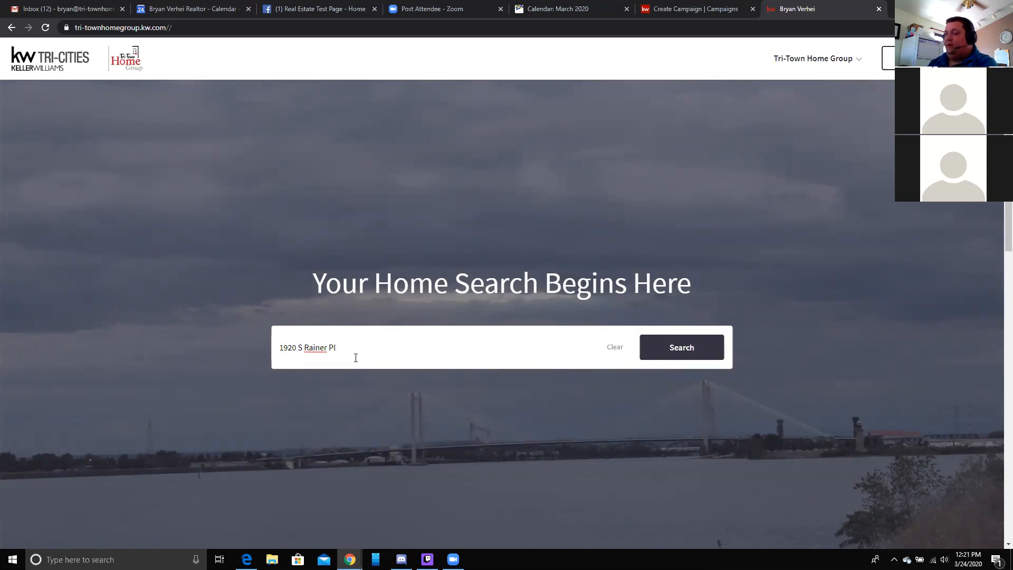
pyautogui.click(686, 350)
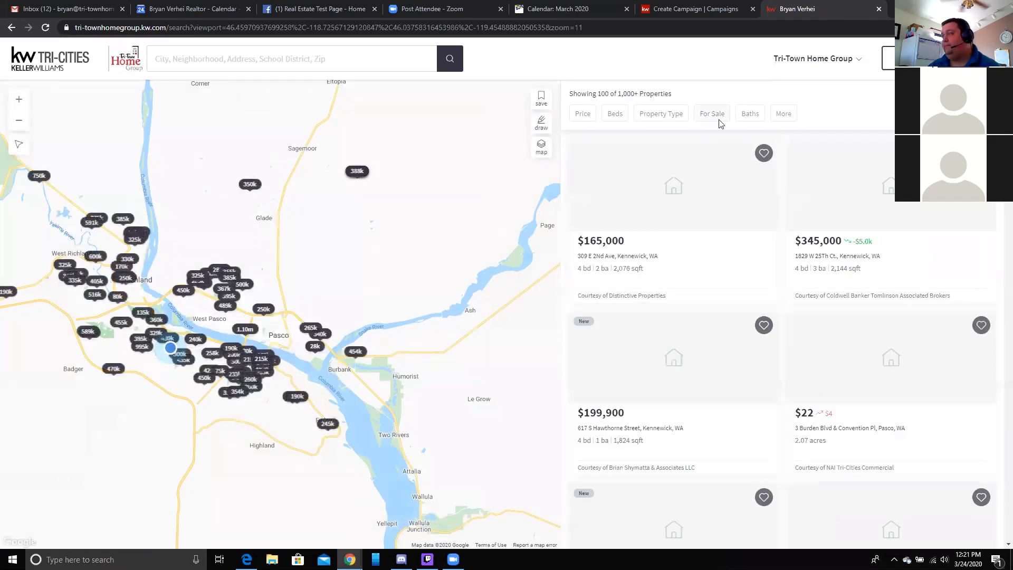
pyautogui.click(177, 68)
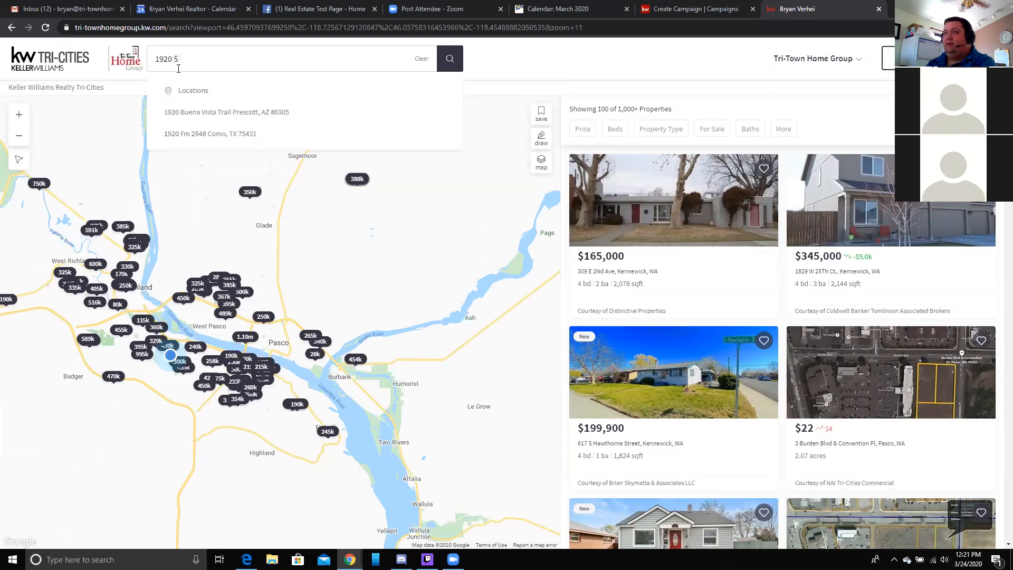
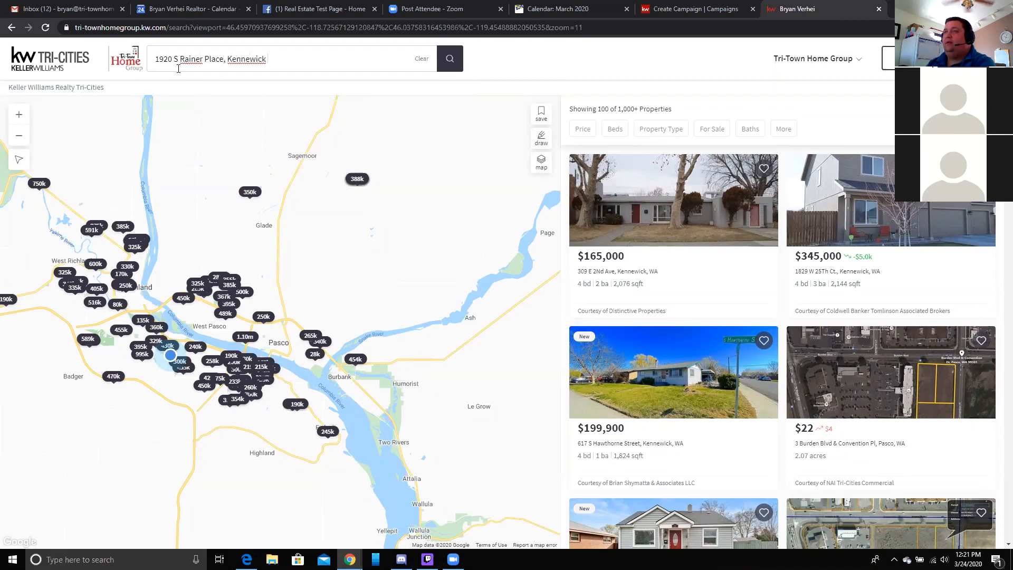
pyautogui.press('Return')
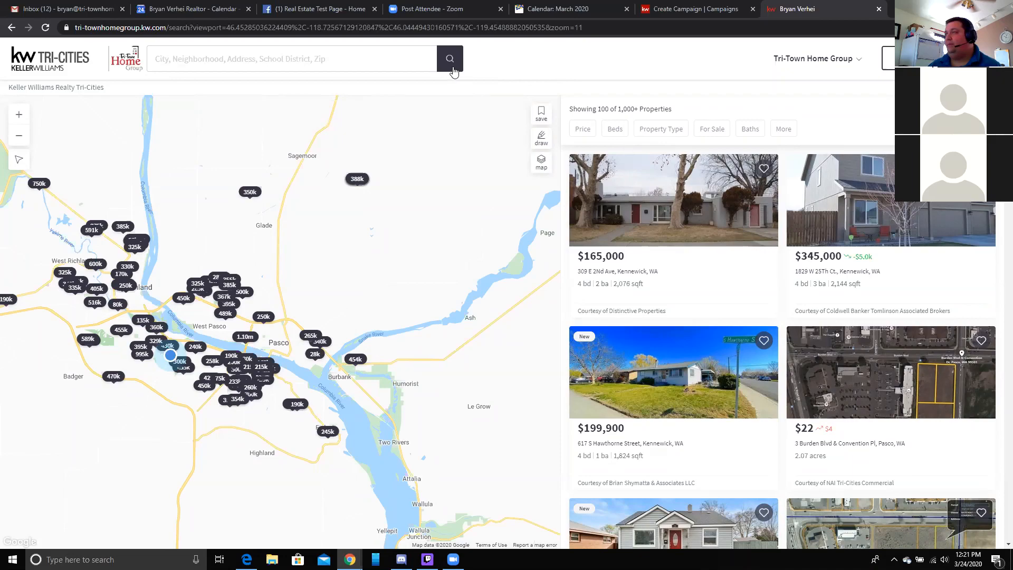
pyautogui.moveTo(829, 258)
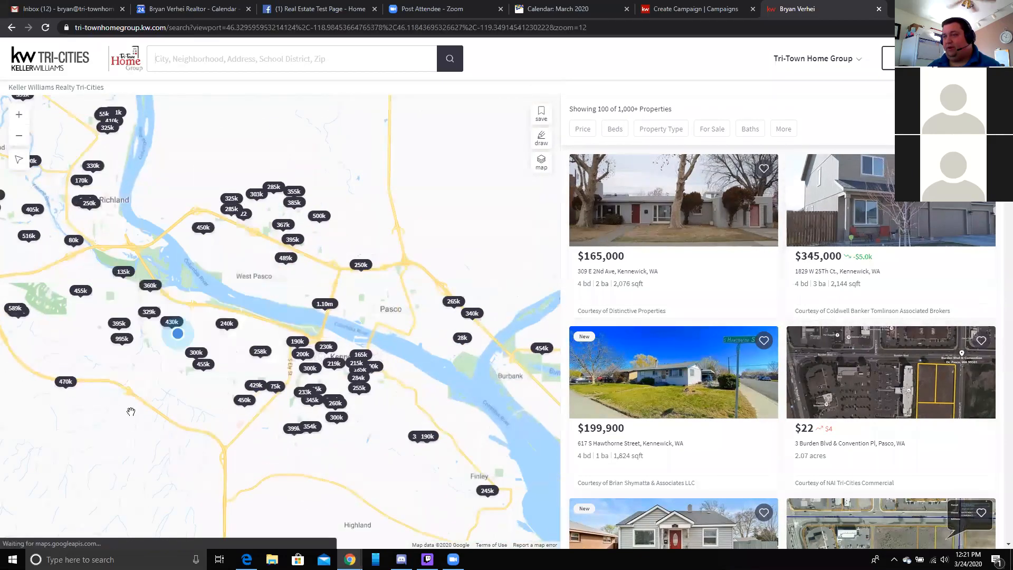
pyautogui.scroll(2, 180, 347)
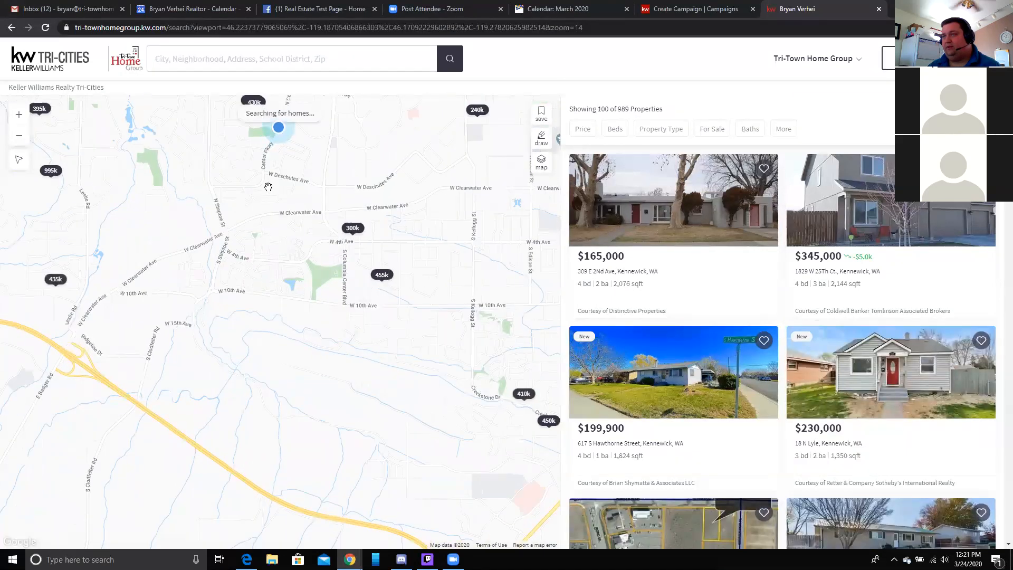
pyautogui.moveTo(268, 266); pyautogui.dragTo(268, 312)
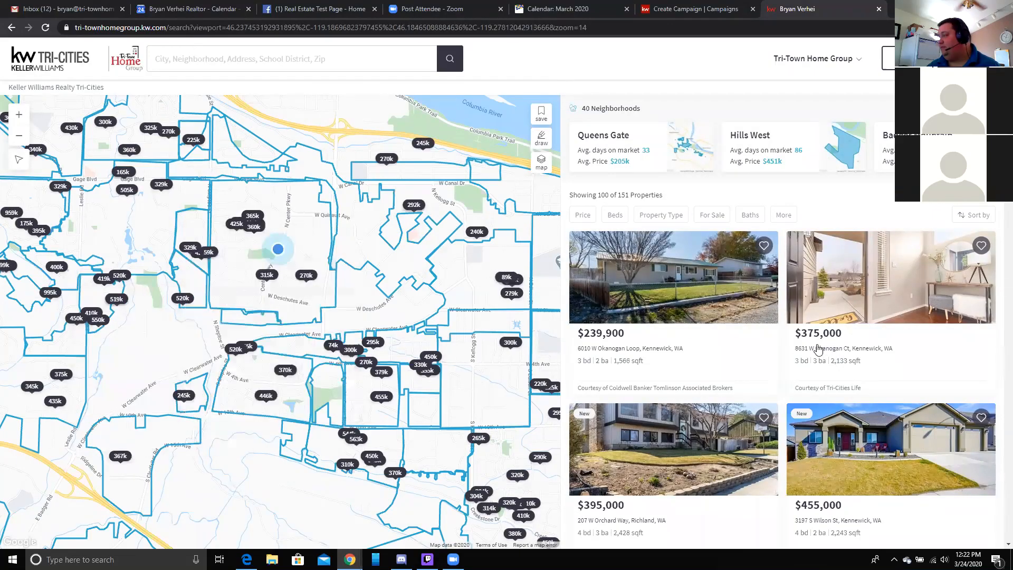
pyautogui.scroll(-6, 817, 350)
pyautogui.scroll(-10, 817, 353)
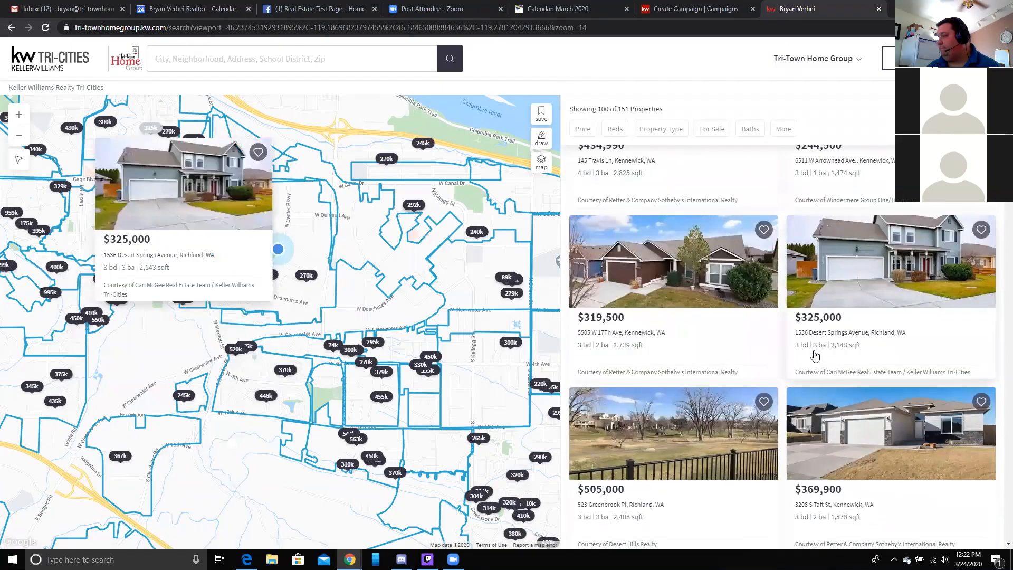
pyautogui.scroll(-3, 813, 352)
pyautogui.scroll(-4, 811, 354)
pyautogui.click(371, 61)
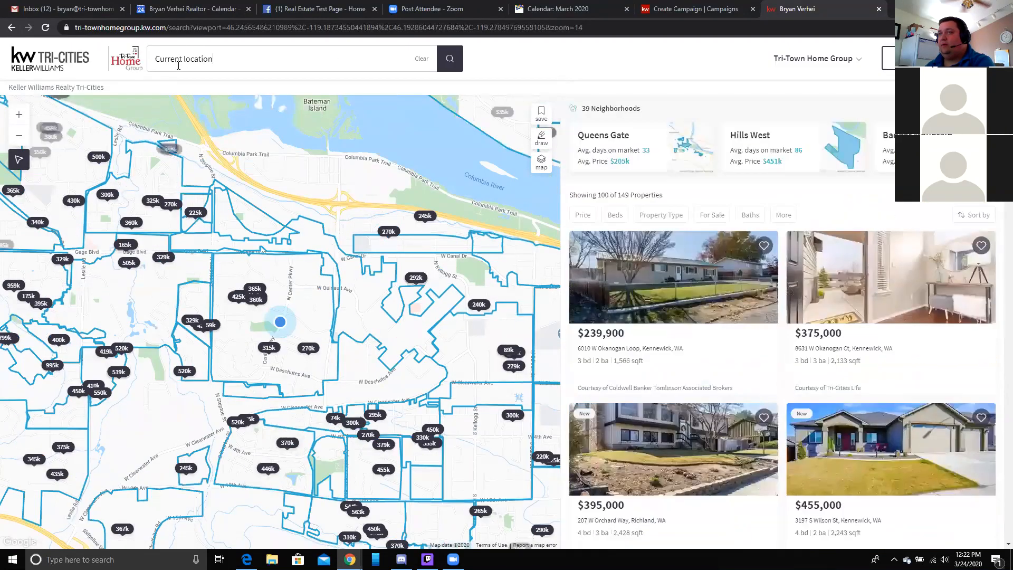
pyautogui.tripleClick(178, 59)
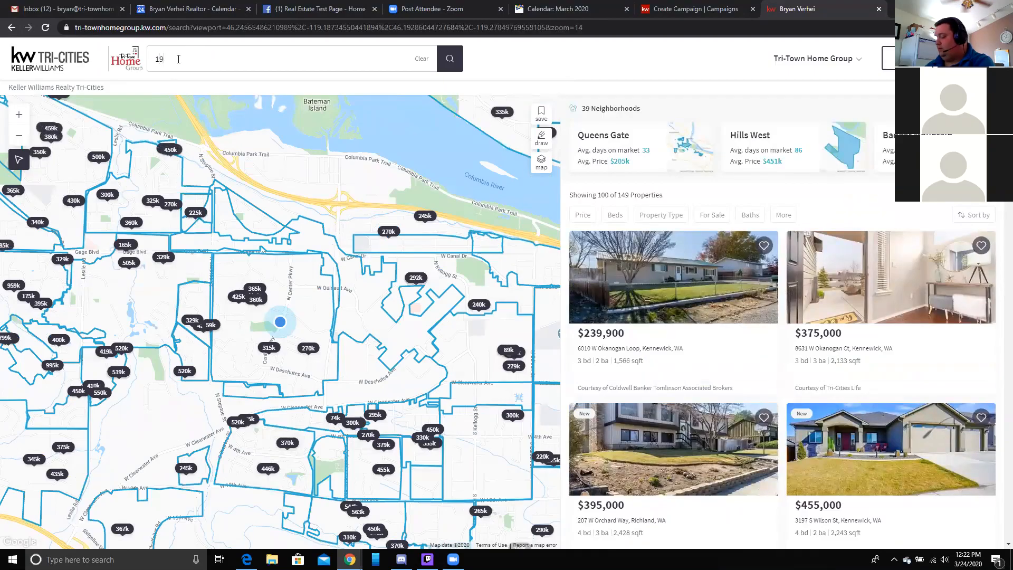
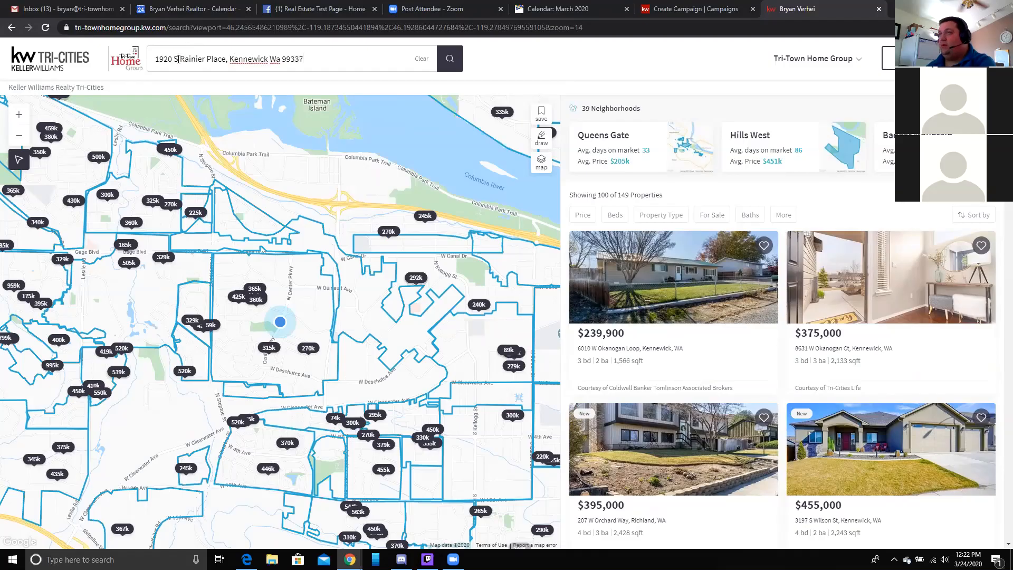
pyautogui.click(451, 59)
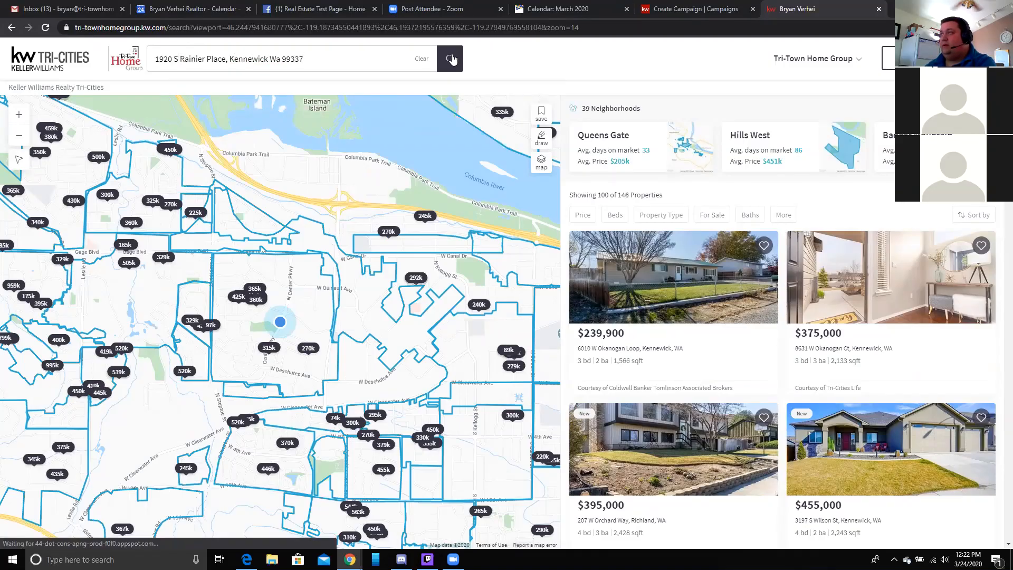
pyautogui.moveTo(569, 248)
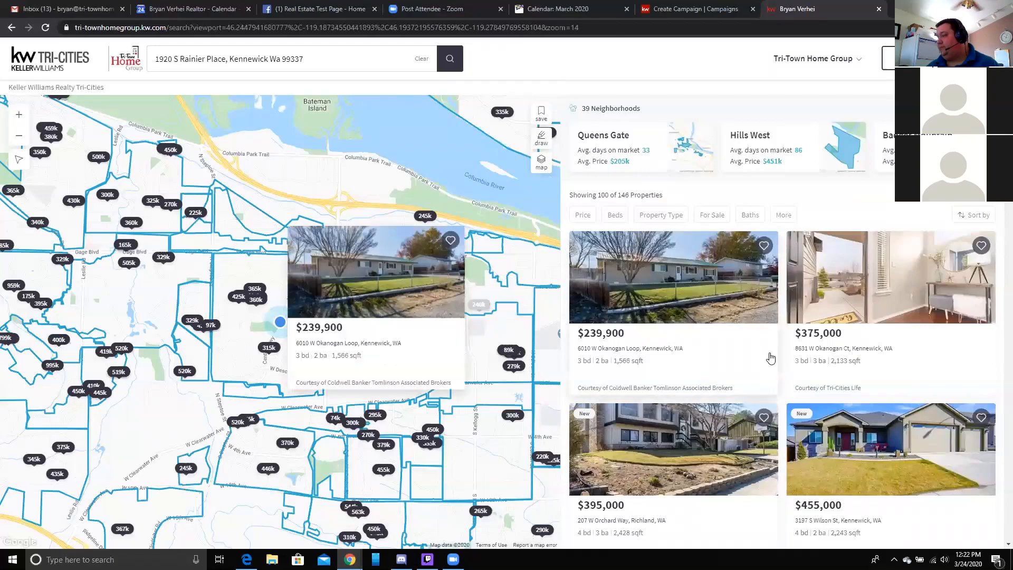
pyautogui.scroll(-7, 769, 358)
pyautogui.scroll(-6, 769, 358)
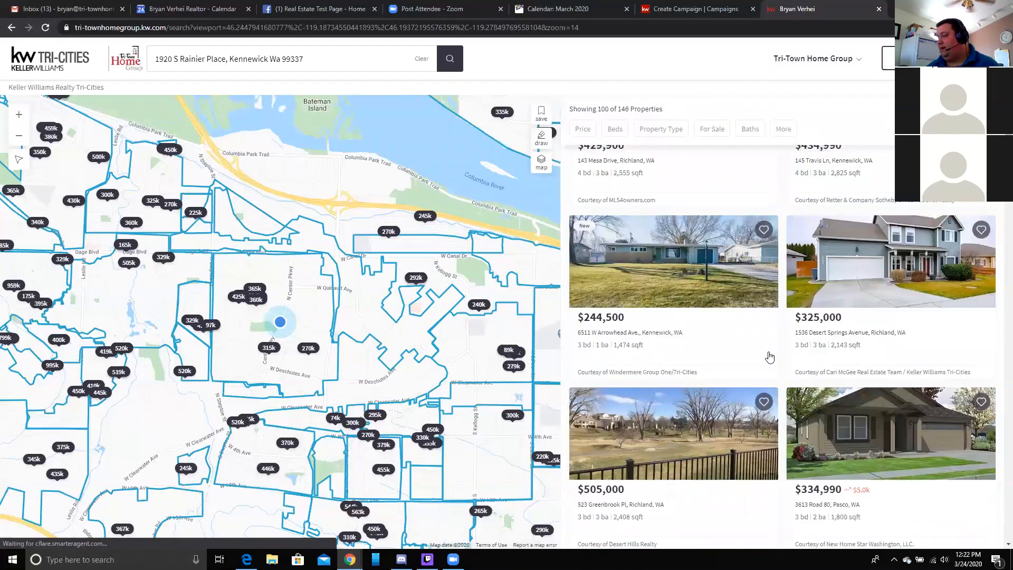
pyautogui.moveTo(769, 357)
pyautogui.scroll(-5, 769, 356)
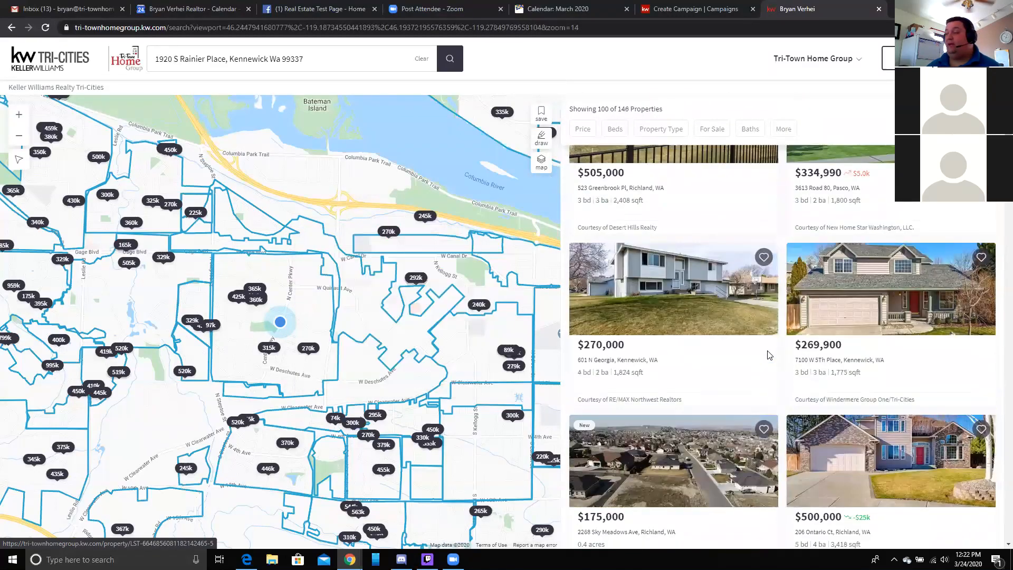
pyautogui.scroll(-5, 768, 356)
pyautogui.scroll(-5, 768, 356)
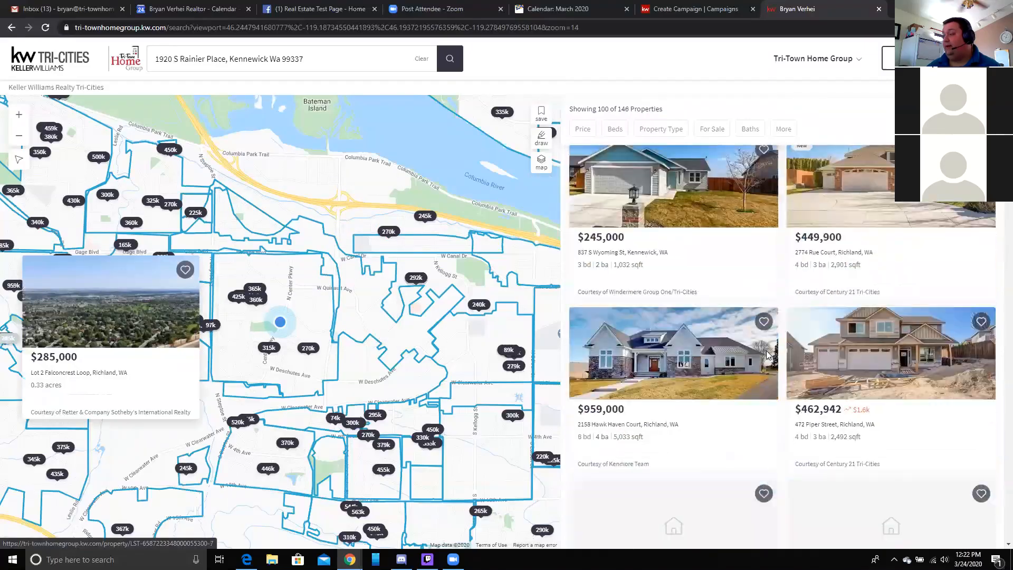
pyautogui.scroll(-15, 768, 356)
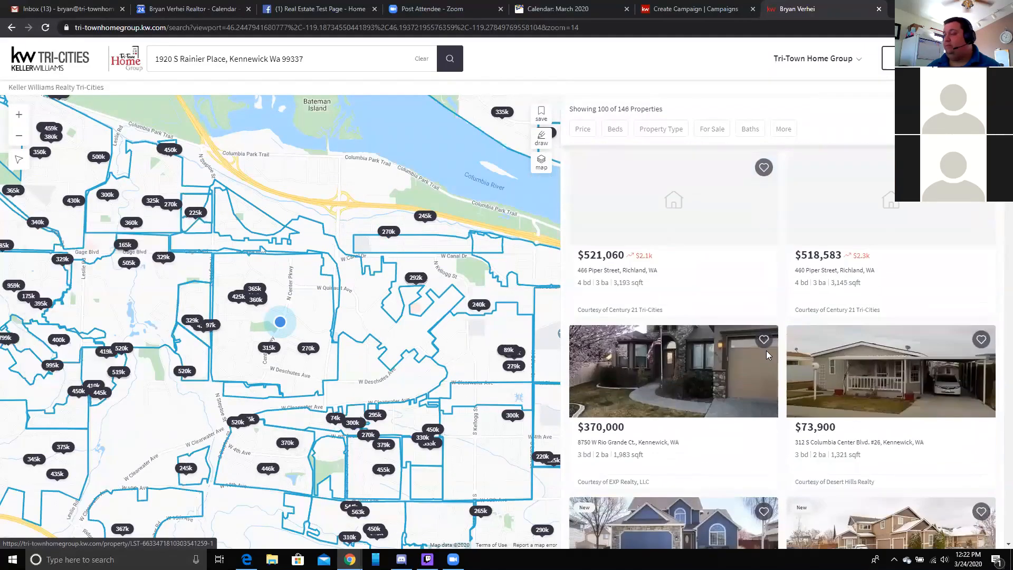
pyautogui.scroll(-15, 766, 351)
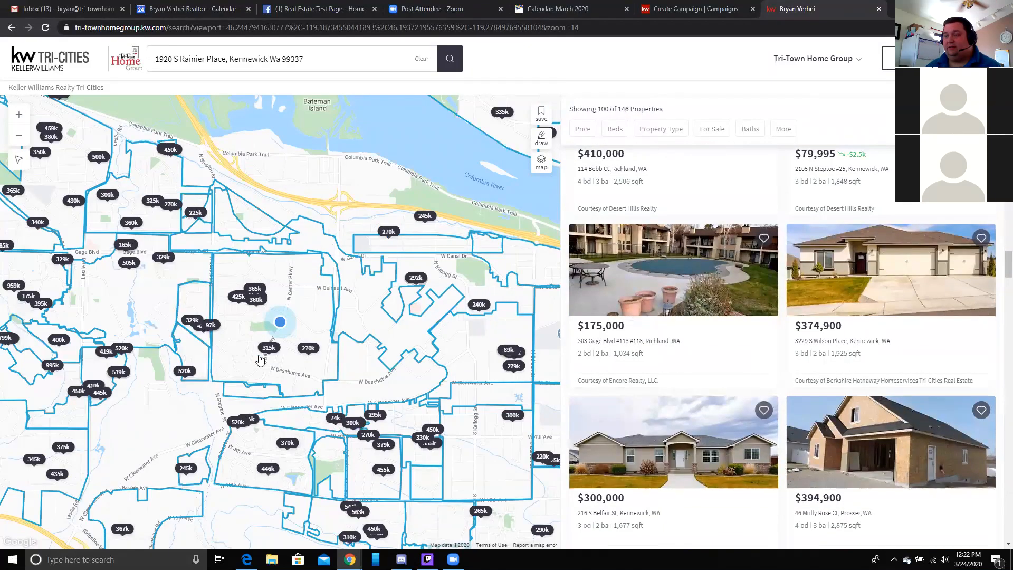
pyautogui.moveTo(168, 402); pyautogui.dragTo(294, 342)
pyautogui.scroll(1, 293, 342)
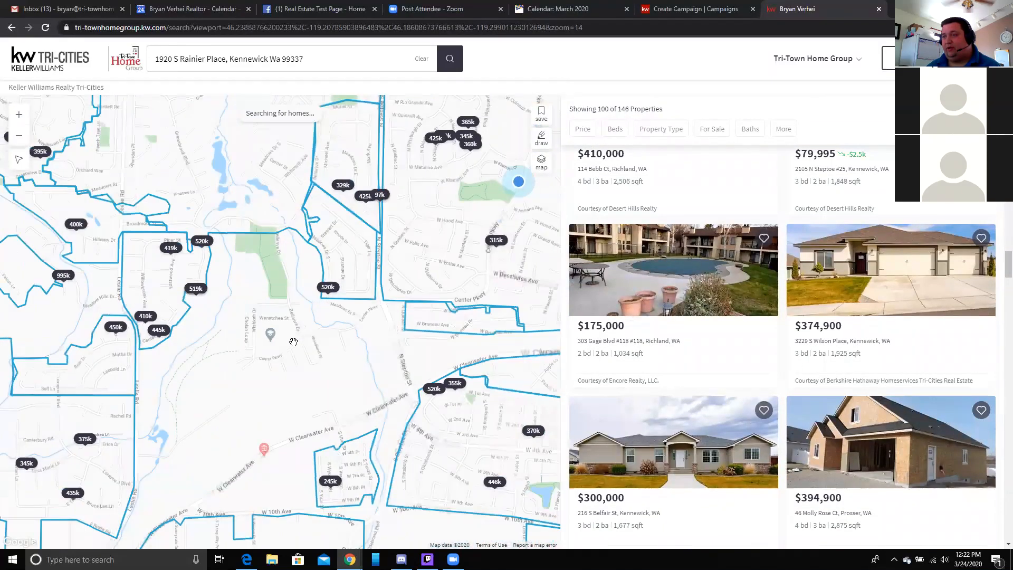
pyautogui.moveTo(226, 341); pyautogui.dragTo(371, 405)
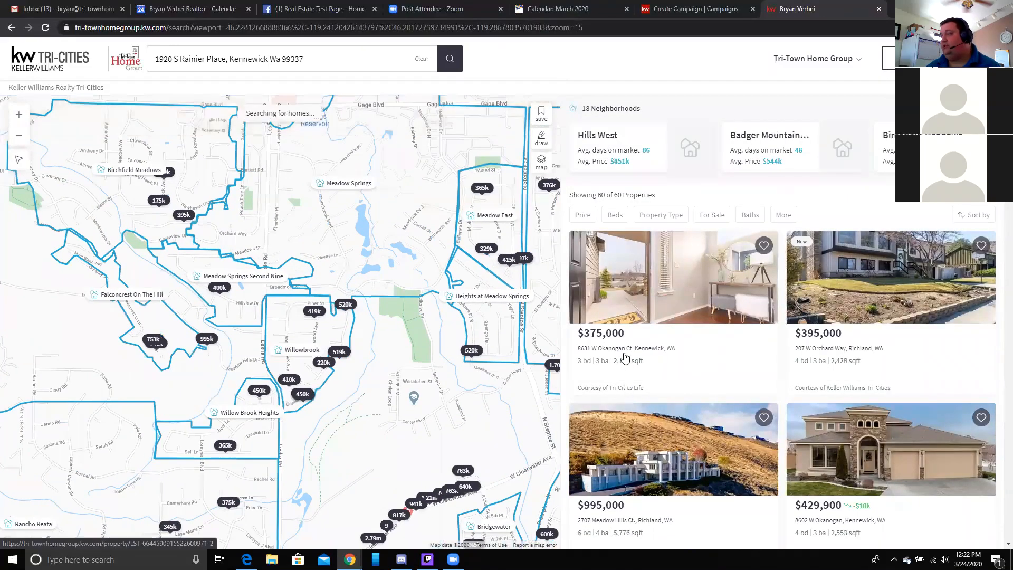
pyautogui.click(634, 334)
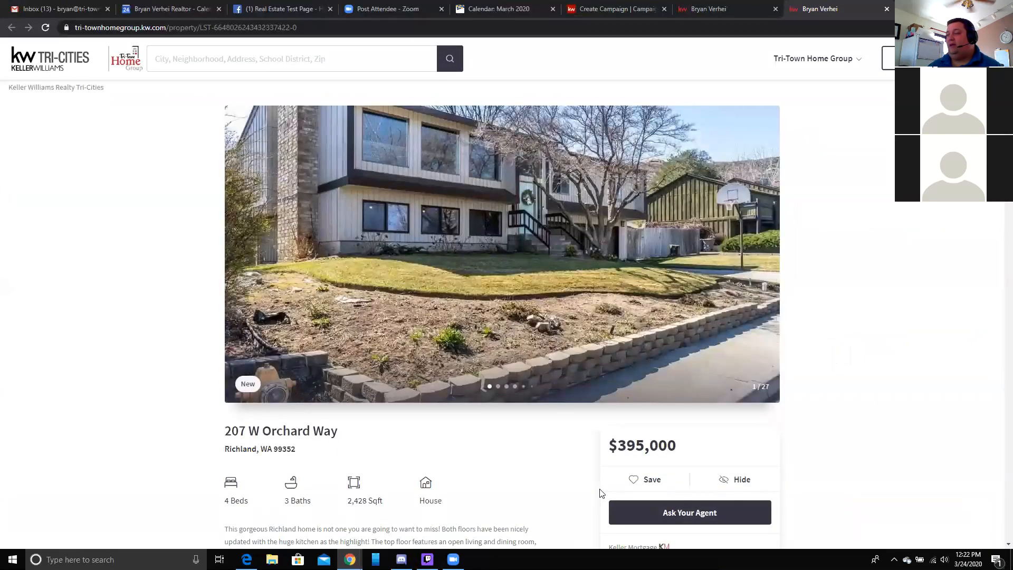
pyautogui.click(159, 24)
pyautogui.hotkey('ctrl', 'c')
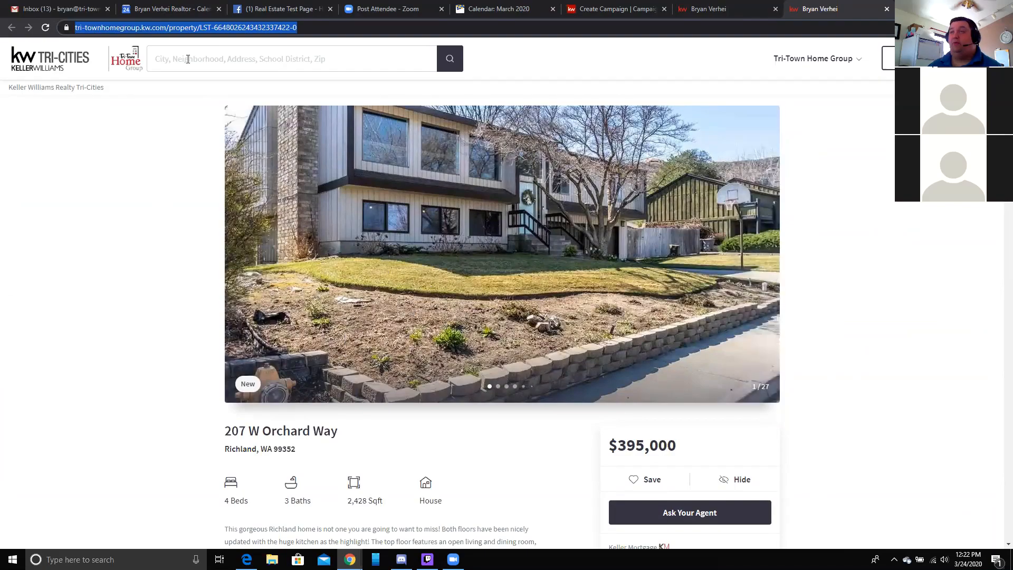
pyautogui.rightClick(163, 27)
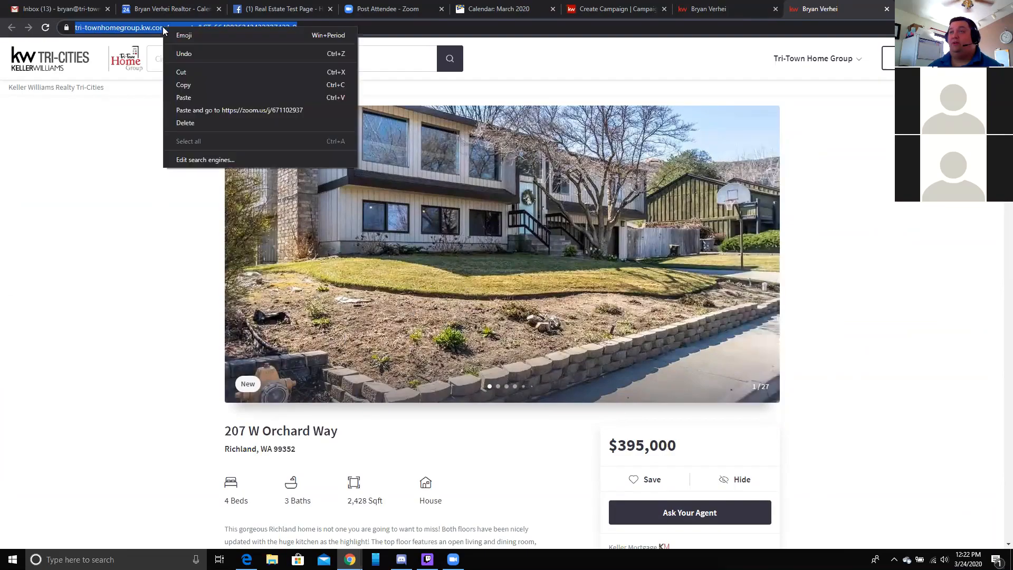
pyautogui.click(197, 84)
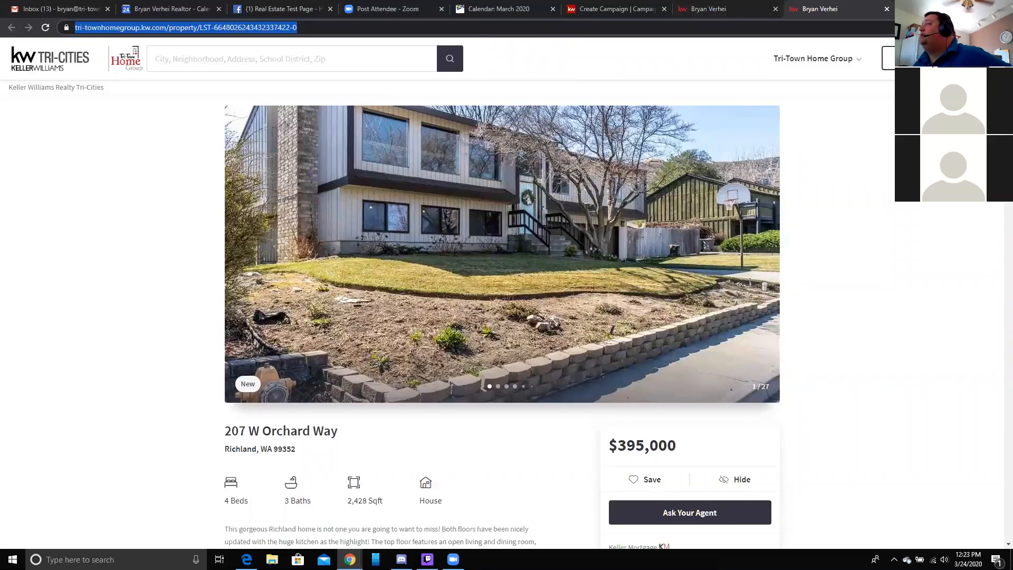
pyautogui.click(977, 7)
pyautogui.click(629, 80)
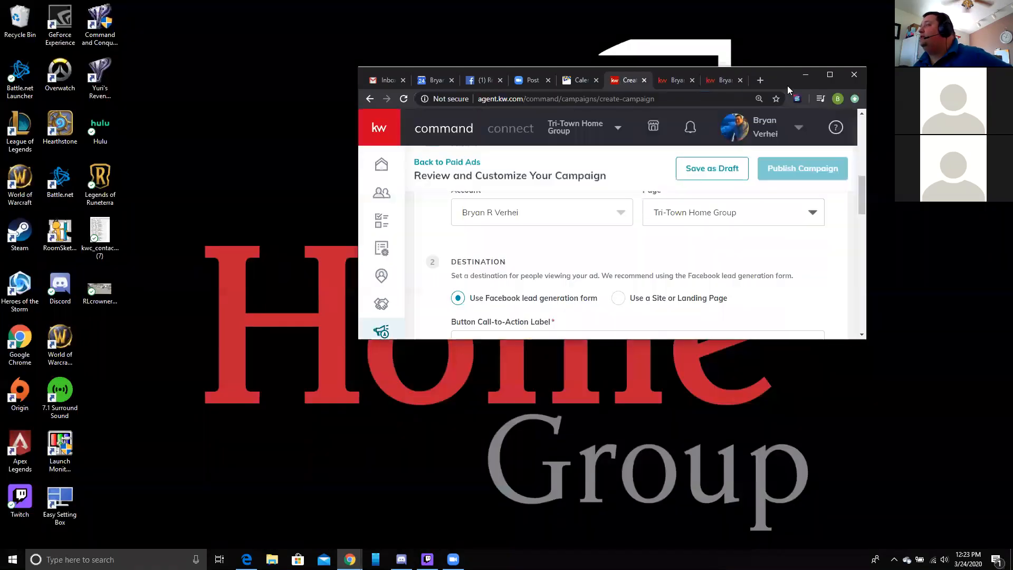
pyautogui.click(830, 76)
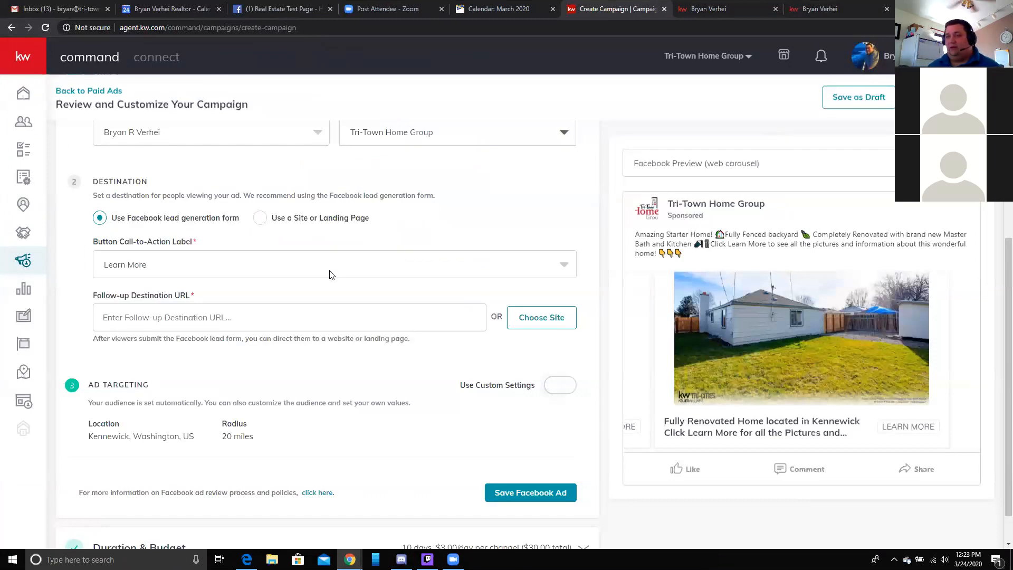
pyautogui.rightClick(144, 310)
pyautogui.moveTo(140, 315); pyautogui.dragTo(102, 309)
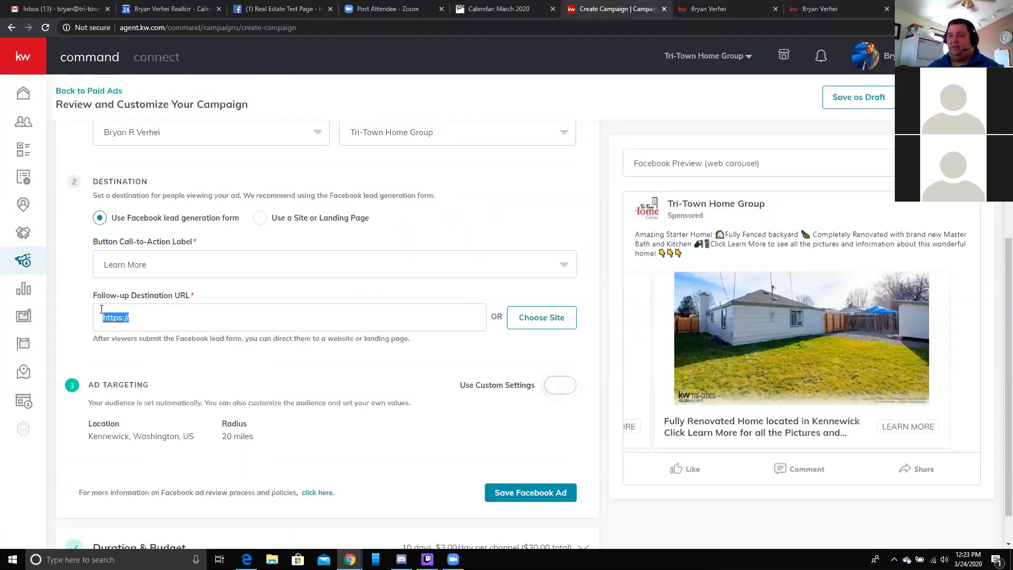
pyautogui.press('BackSpace')
pyautogui.hotkey('ctrl', 'v')
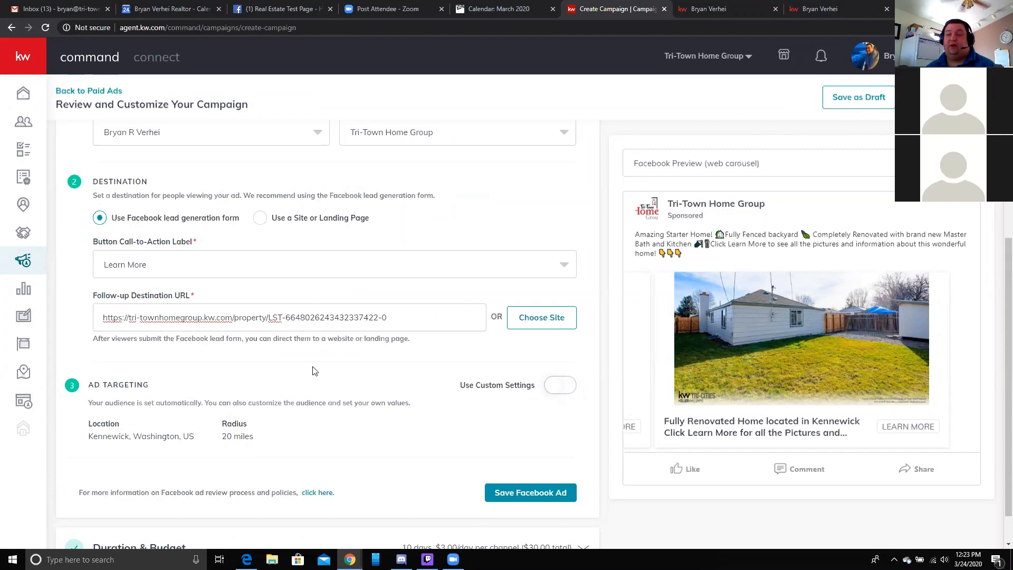
pyautogui.scroll(-1, 313, 369)
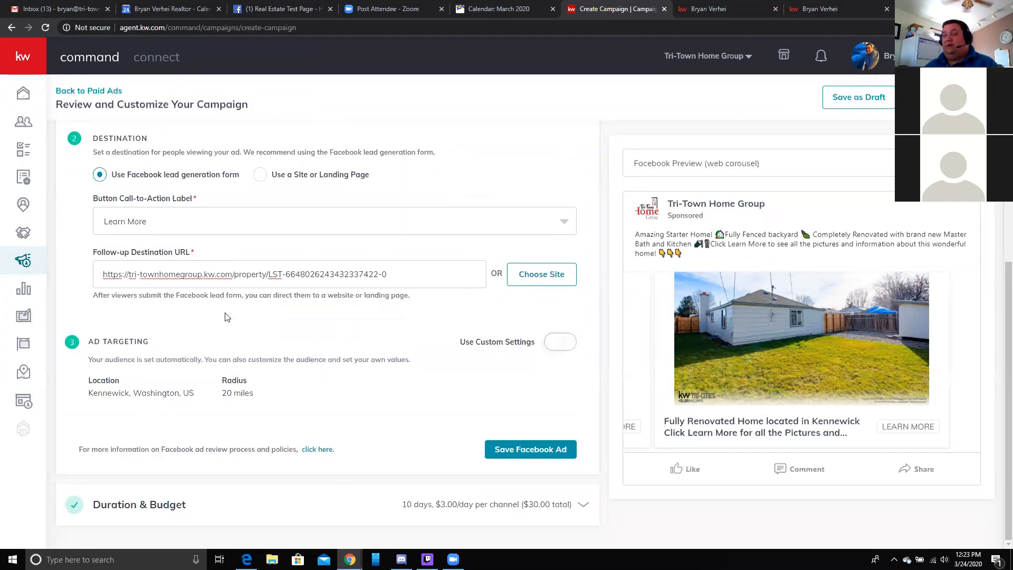
# - Turn on Use Custom Settings, target Kennewick, Washington, and widen the radius to 25 miles
pyautogui.click(559, 342)
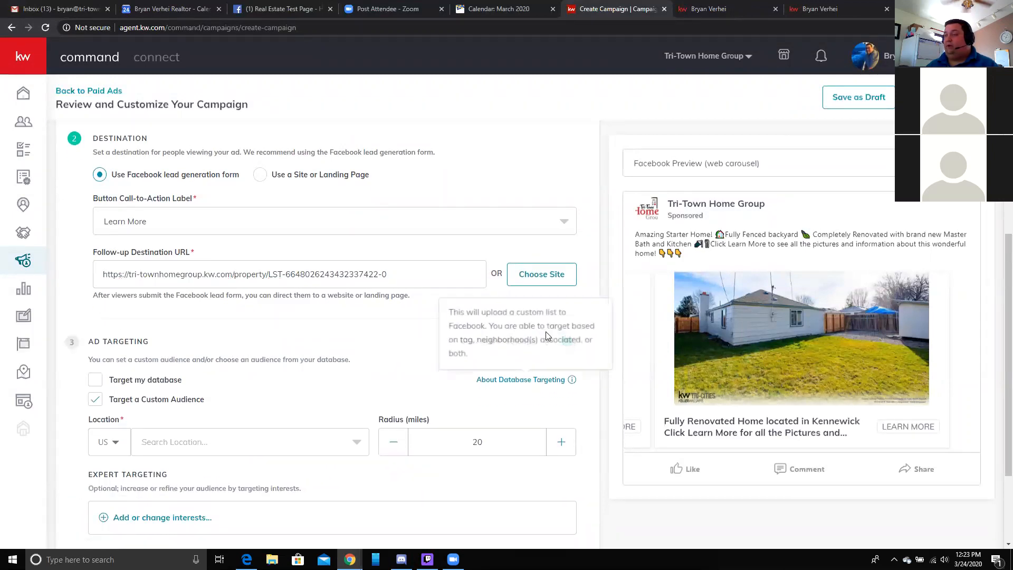
pyautogui.scroll(-1, 205, 380)
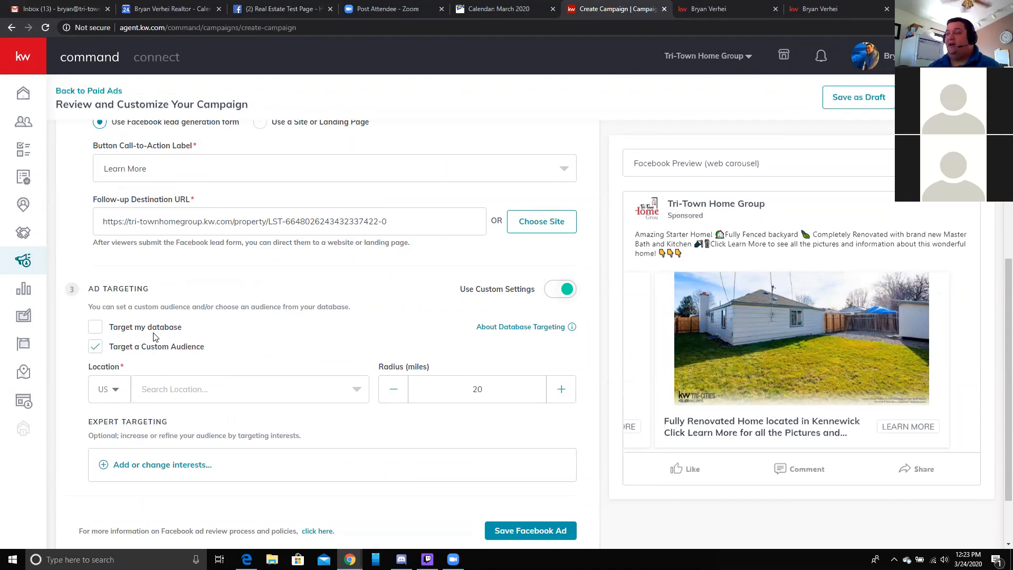
pyautogui.click(204, 392)
pyautogui.click(204, 417)
pyautogui.click(561, 391)
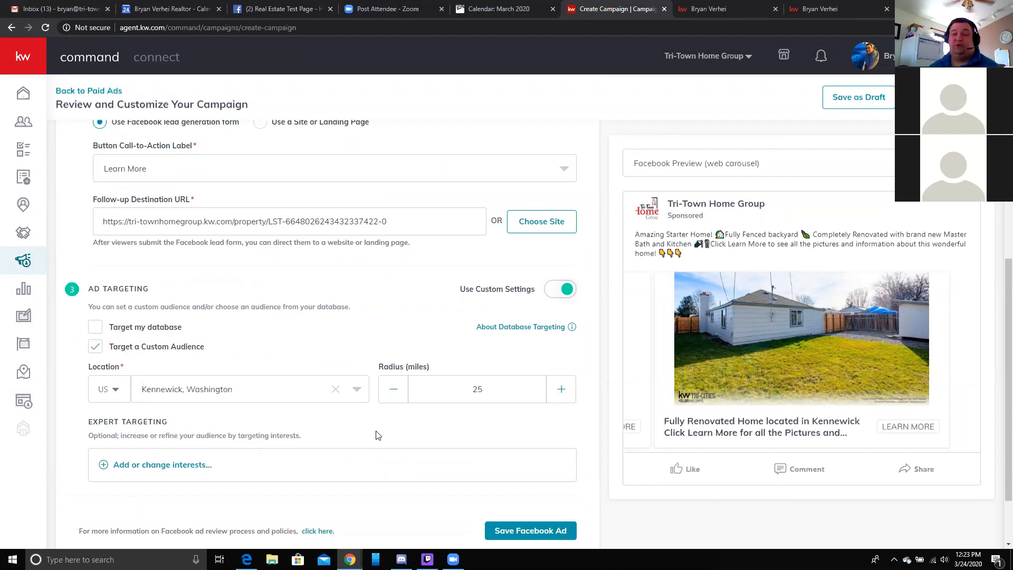
pyautogui.scroll(-2, 342, 445)
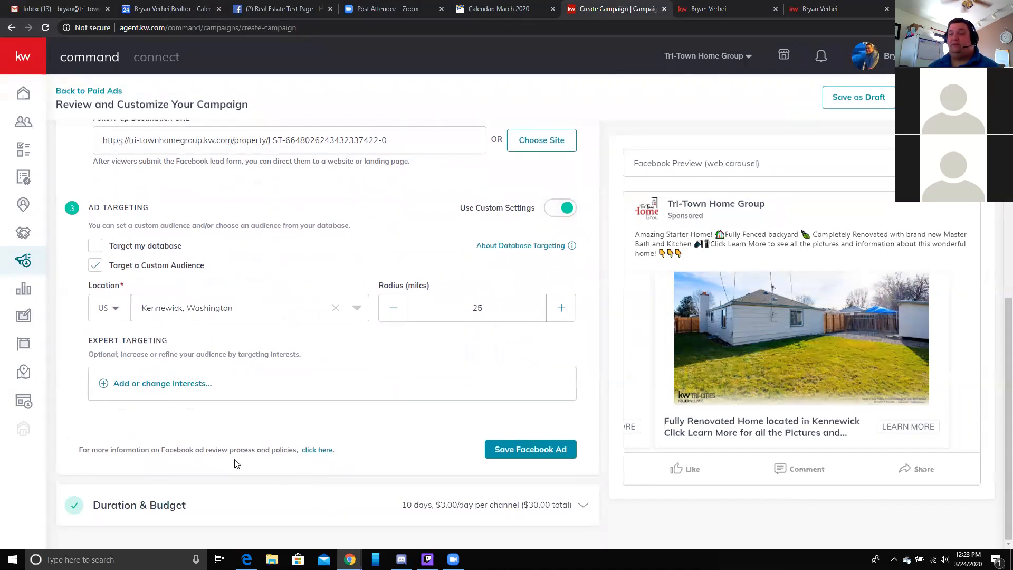
# - In Expert Targeting, add Zillow and realtor.com as targeted interests
pyautogui.click(148, 384)
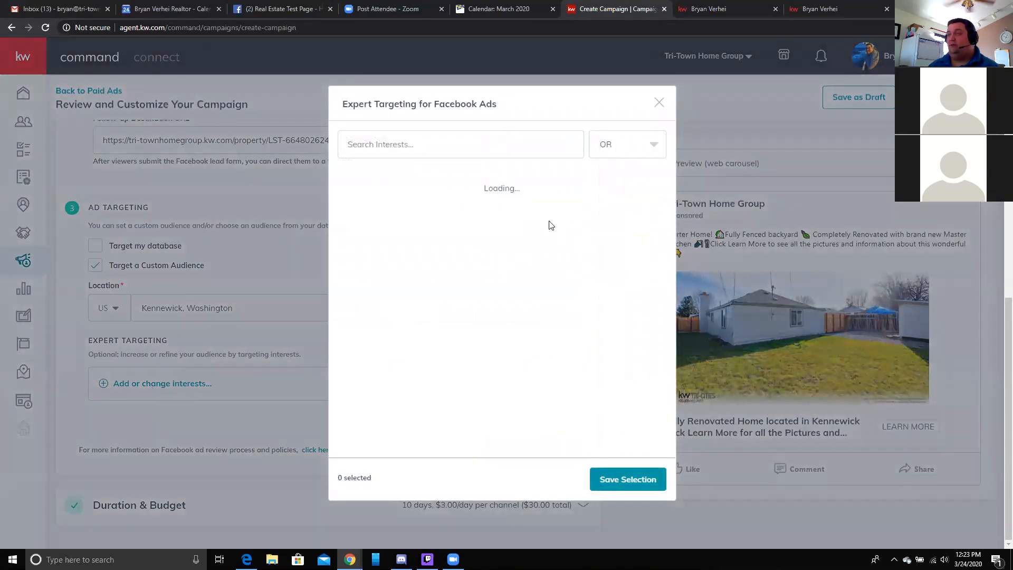
pyautogui.click(401, 144)
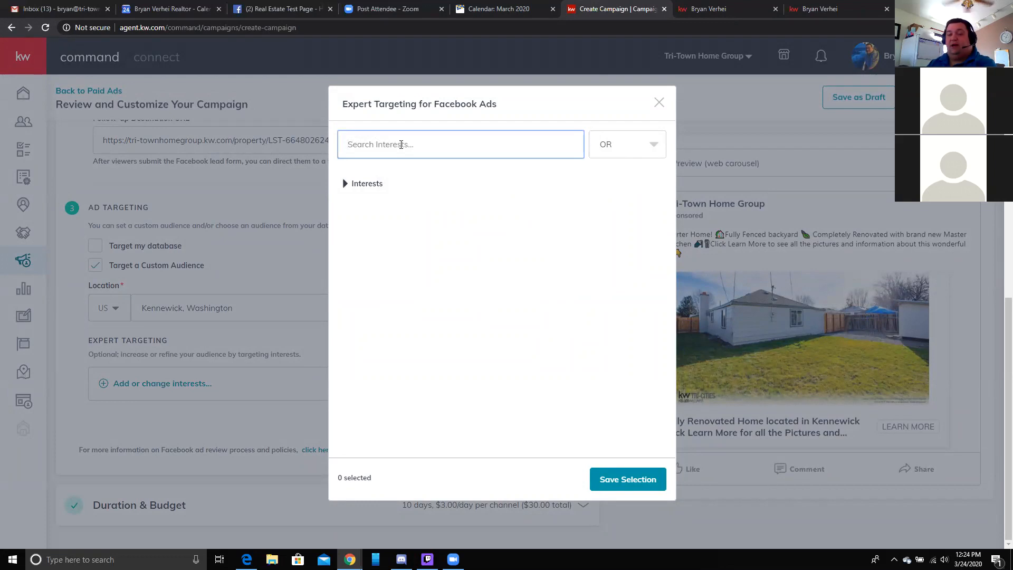
pyautogui.write('zillow')
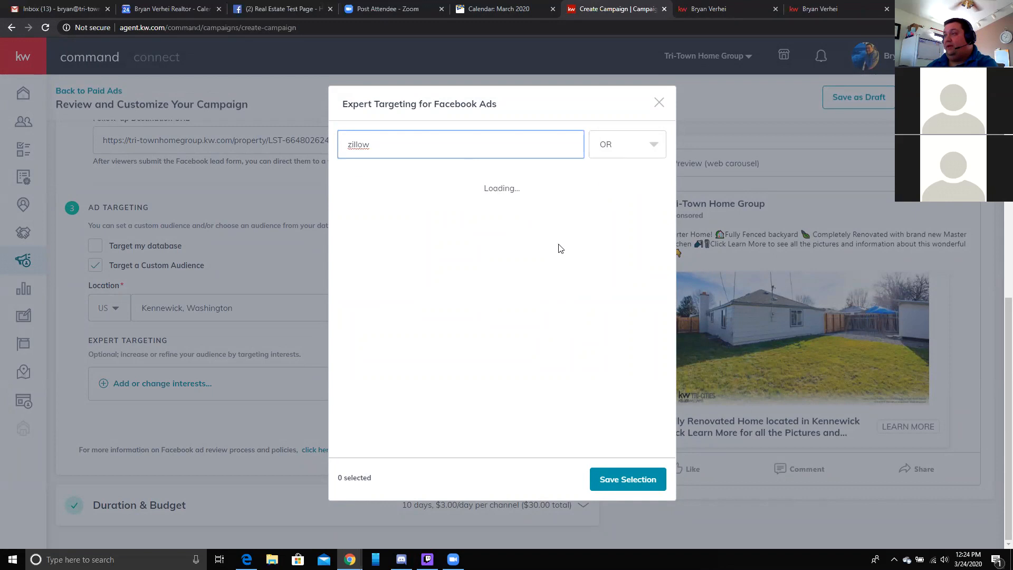
pyautogui.click(403, 190)
pyautogui.doubleClick(403, 144)
pyautogui.write('realtor')
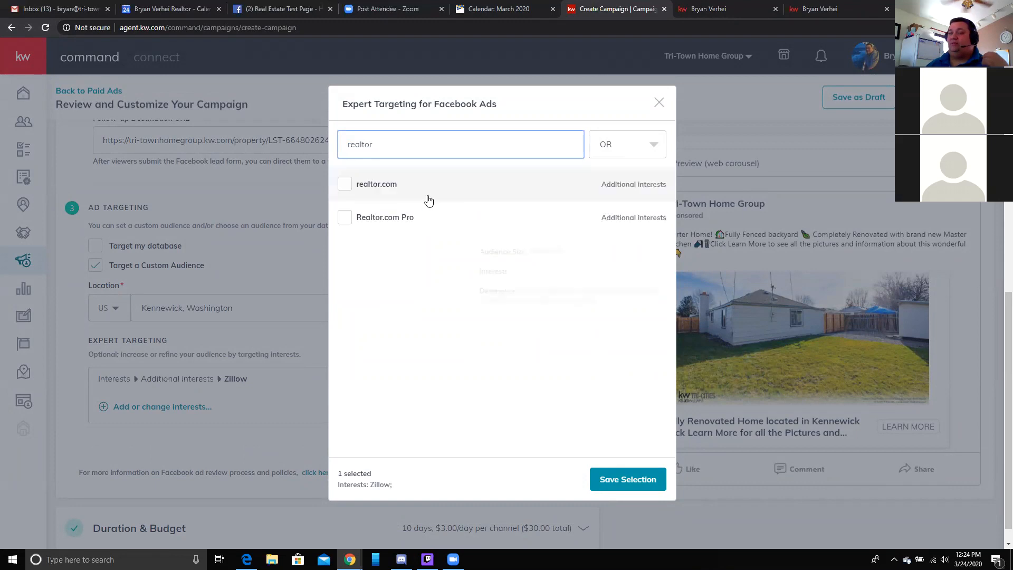
pyautogui.click(373, 190)
# - Search 'insurance' and add Home insurance and Renters' insurance as interests
pyautogui.doubleClick(460, 150)
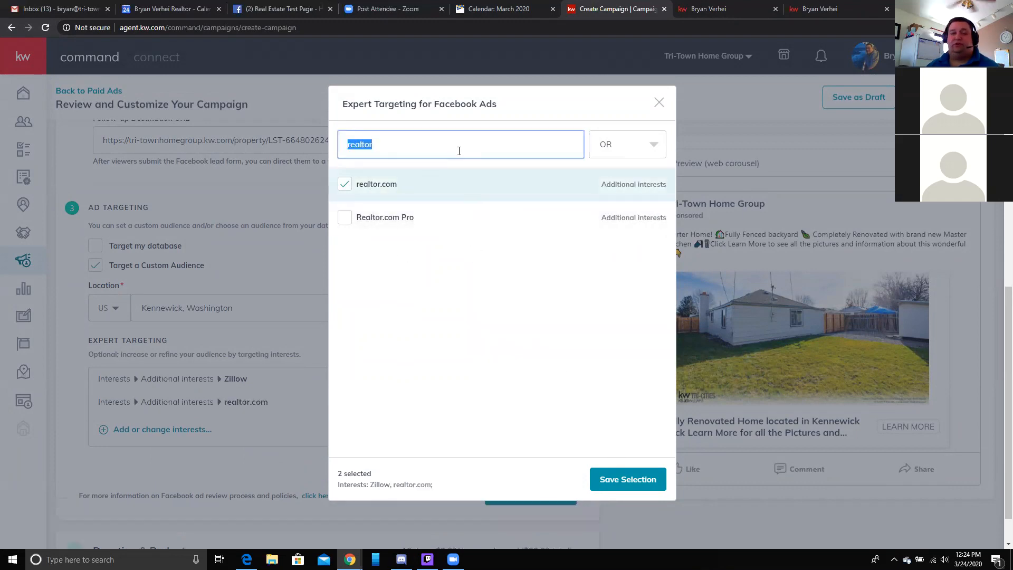
pyautogui.press('BackSpace')
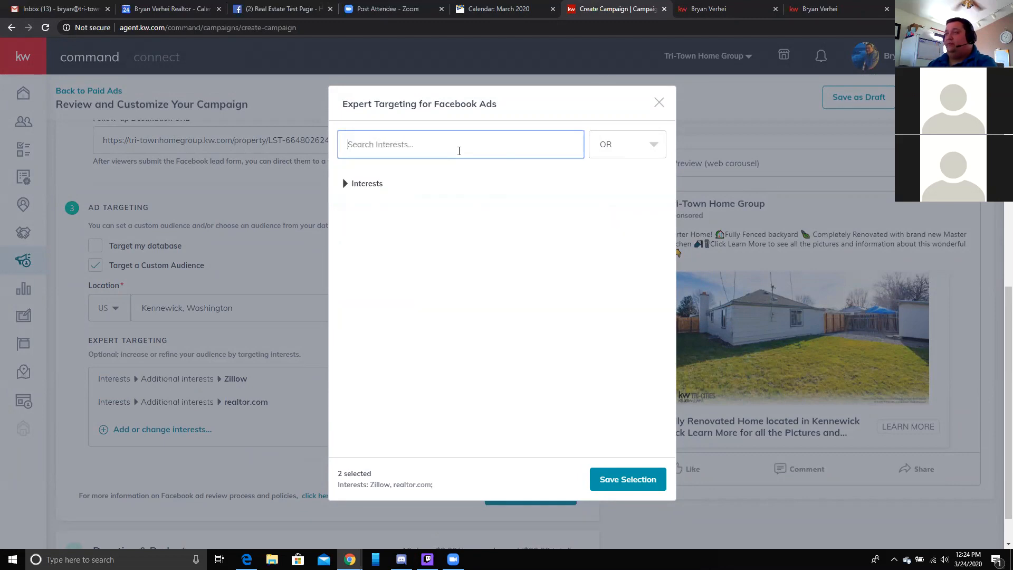
pyautogui.write('insurance')
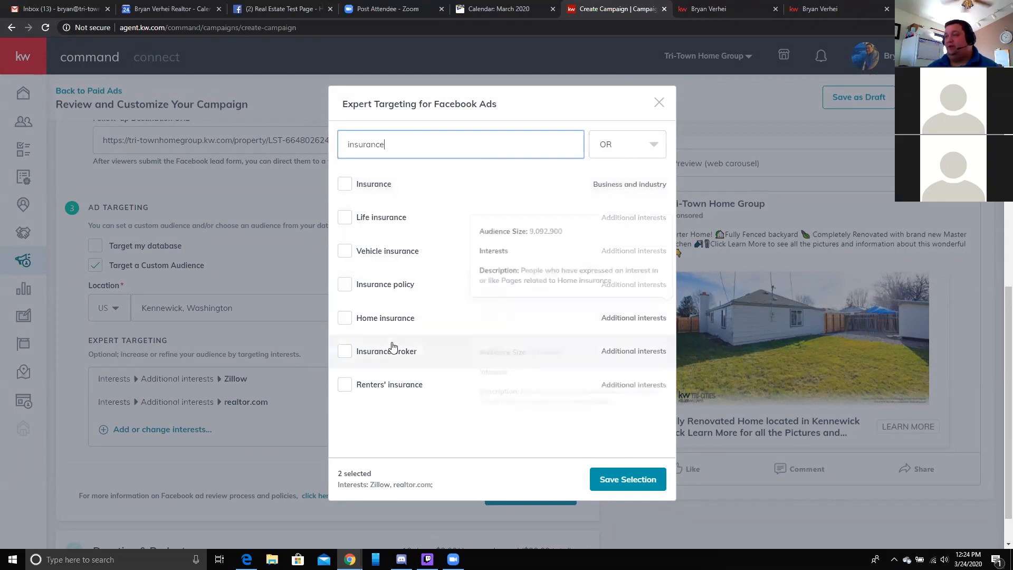
pyautogui.click(385, 317)
pyautogui.click(394, 385)
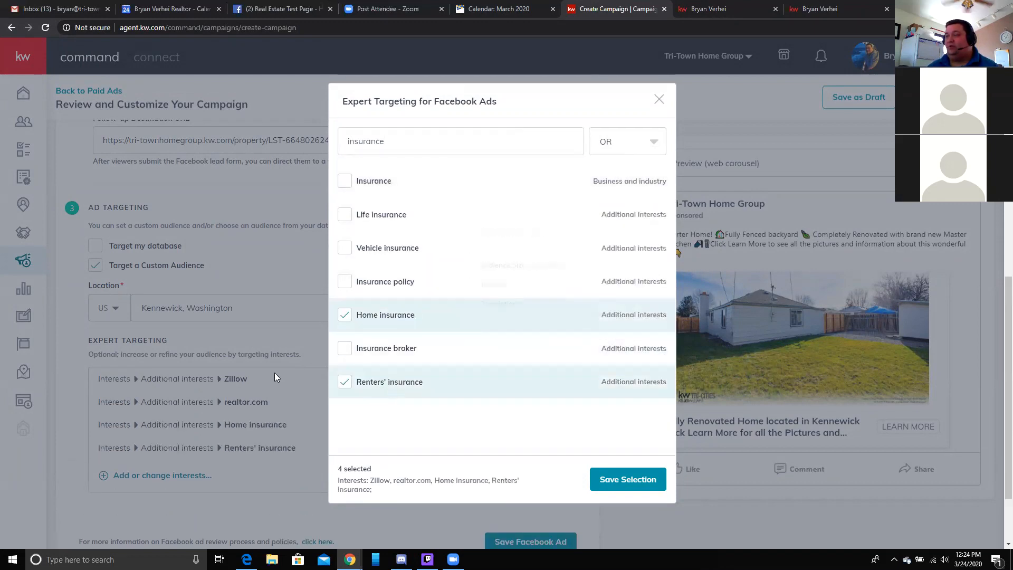
# - Add House Hunting and Real estate broker, bringing the selection to six interests
pyautogui.doubleClick(446, 145)
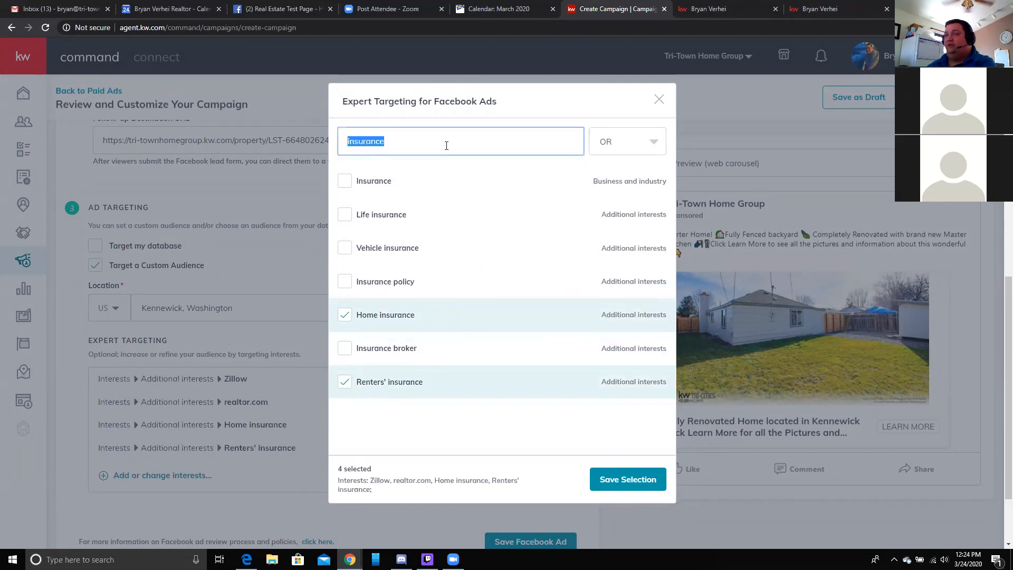
pyautogui.write('tru')
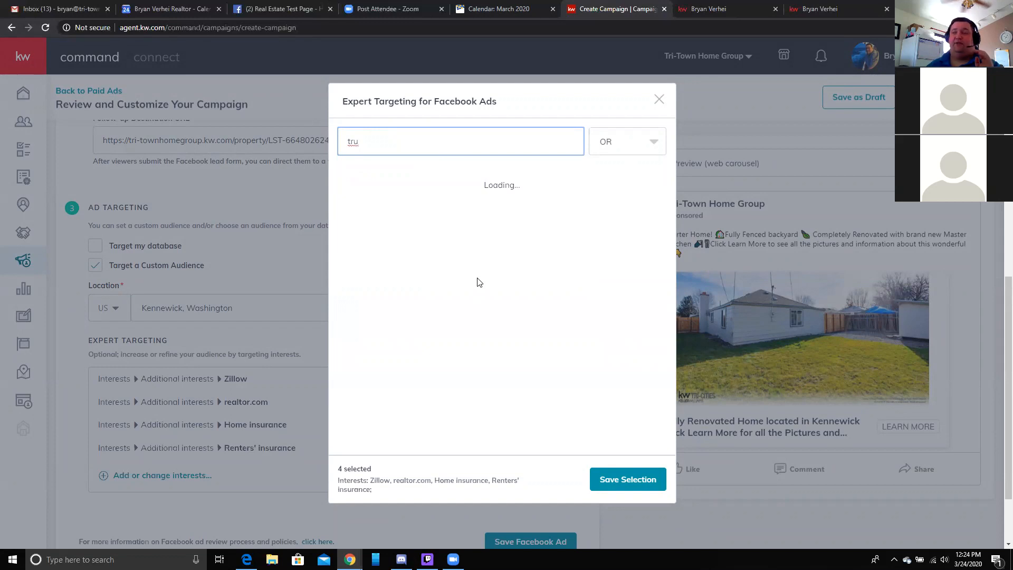
pyautogui.write('ilia')
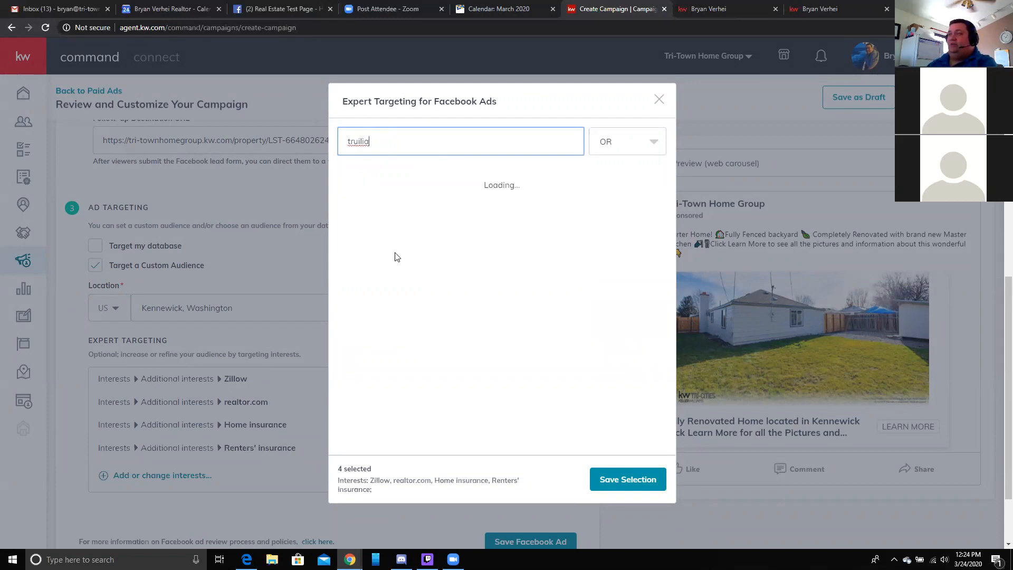
pyautogui.press('BackSpace')
pyautogui.press('BackSpace')
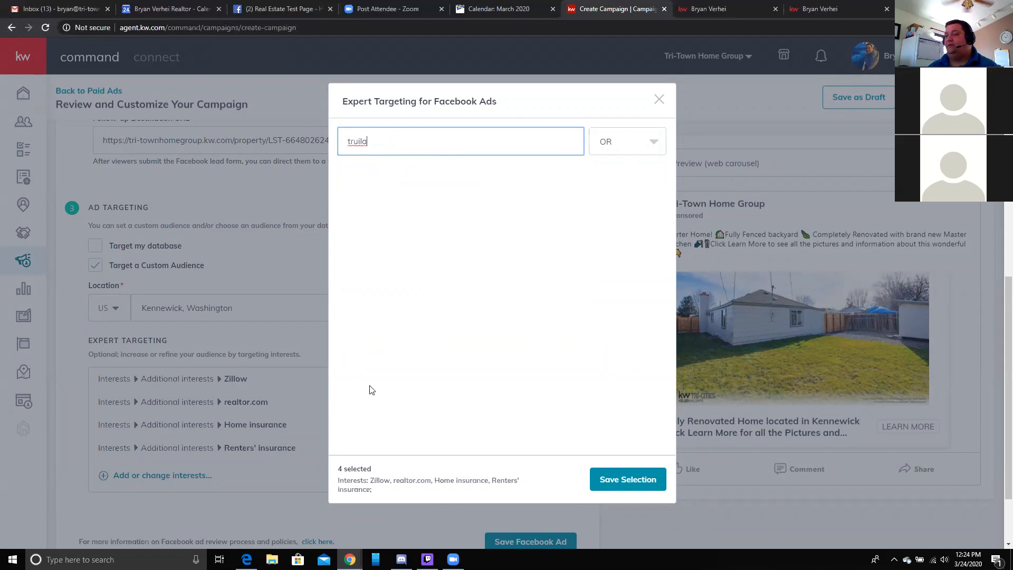
pyautogui.press('BackSpace')
pyautogui.press('BackSpace')
pyautogui.press('BackSpace')
pyautogui.press('BackSpace')
pyautogui.press('BackSpace')
pyautogui.press('BackSpace')
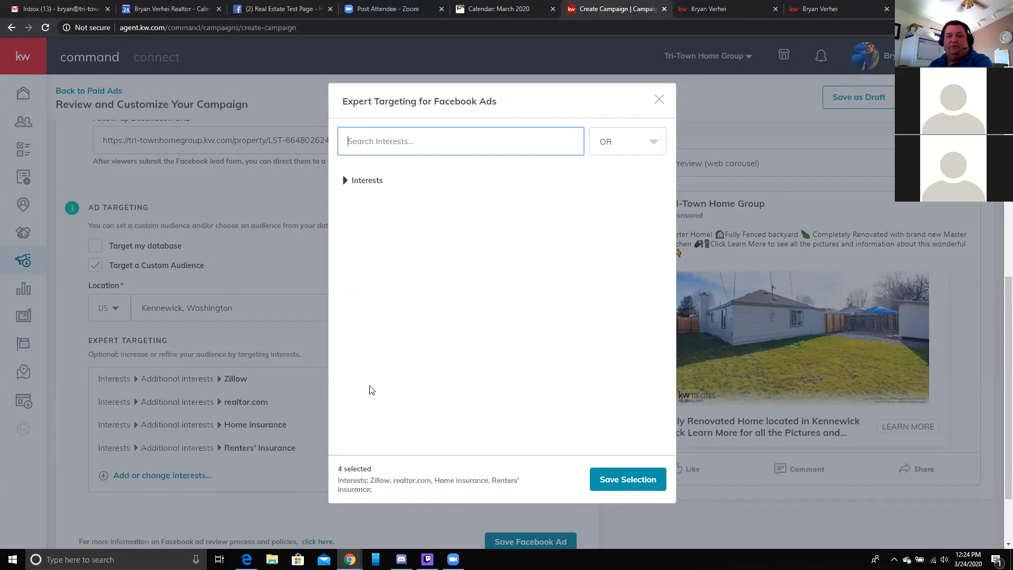
pyautogui.write('house')
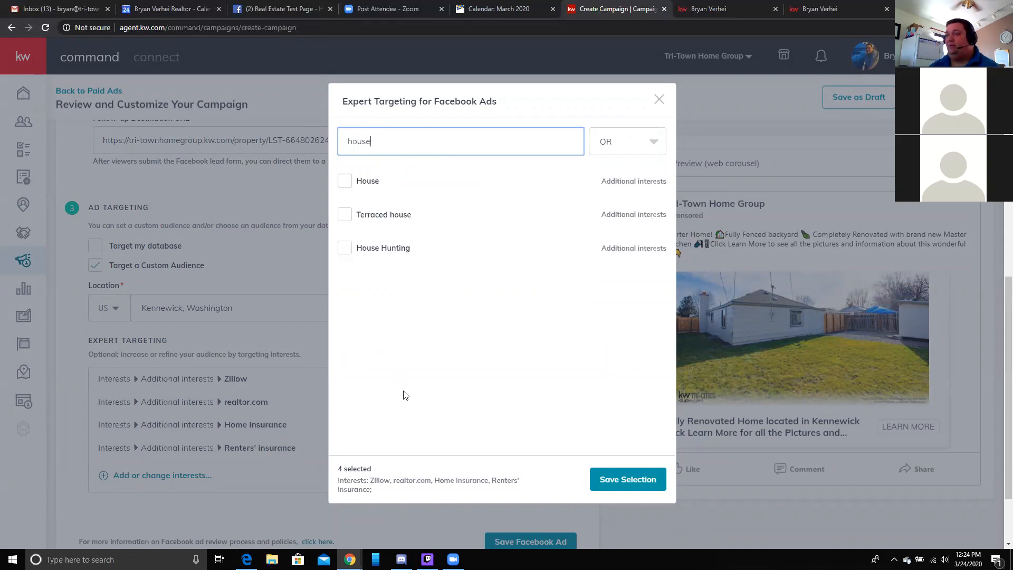
pyautogui.click(345, 248)
pyautogui.moveTo(346, 141); pyautogui.dragTo(409, 147)
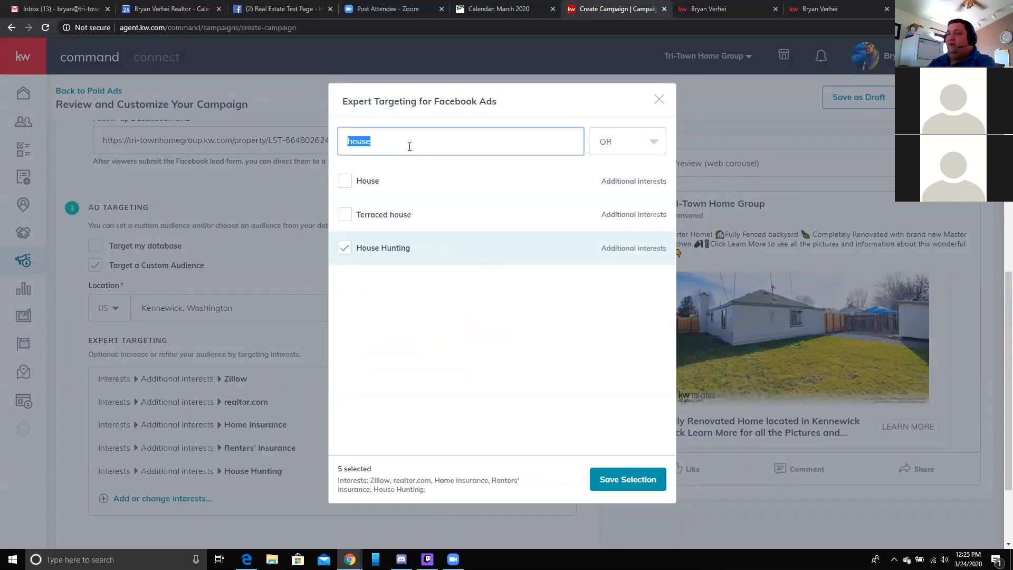
pyautogui.press('BackSpace')
pyautogui.write('real estate')
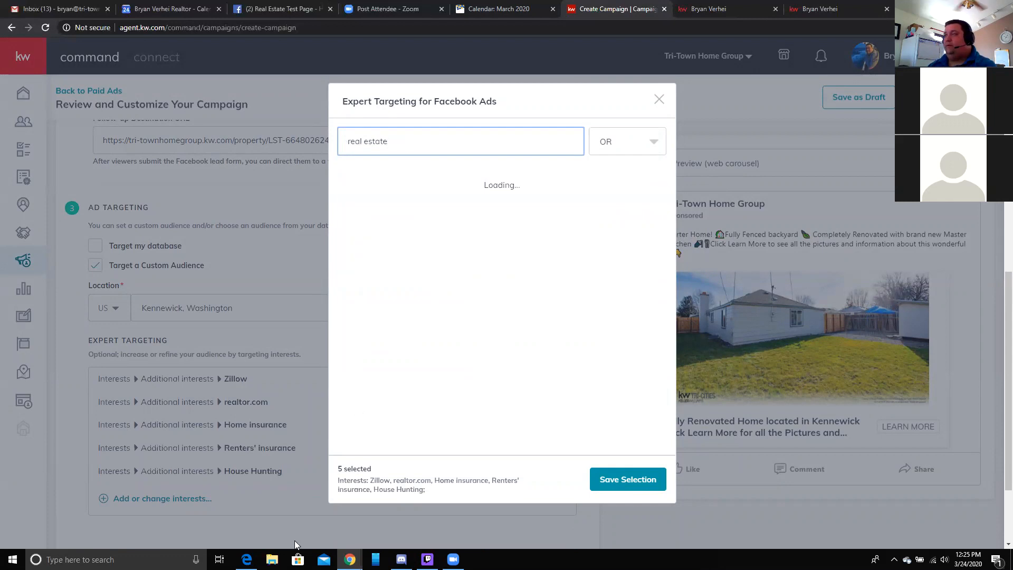
pyautogui.click(352, 182)
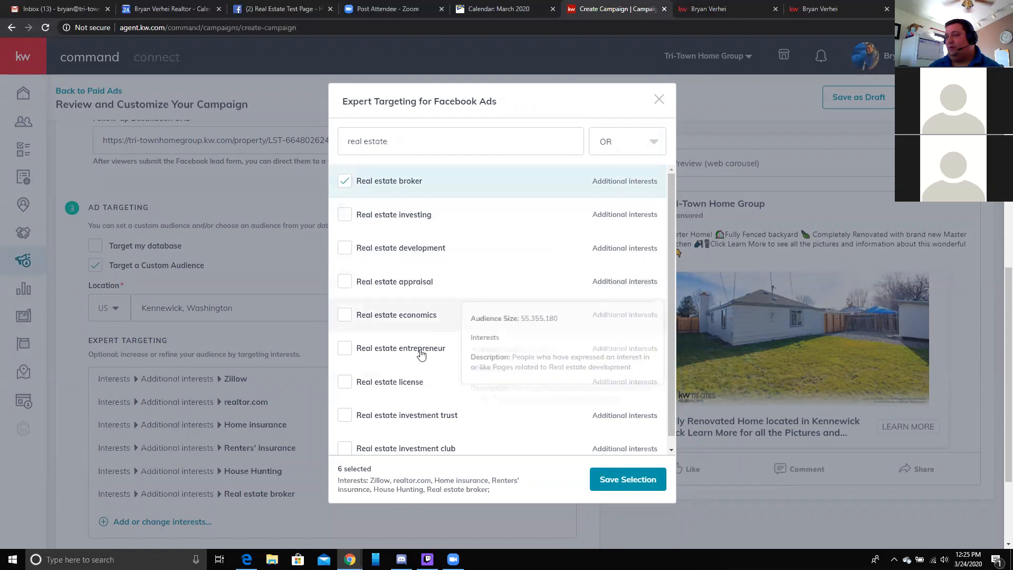
pyautogui.scroll(-1, 391, 364)
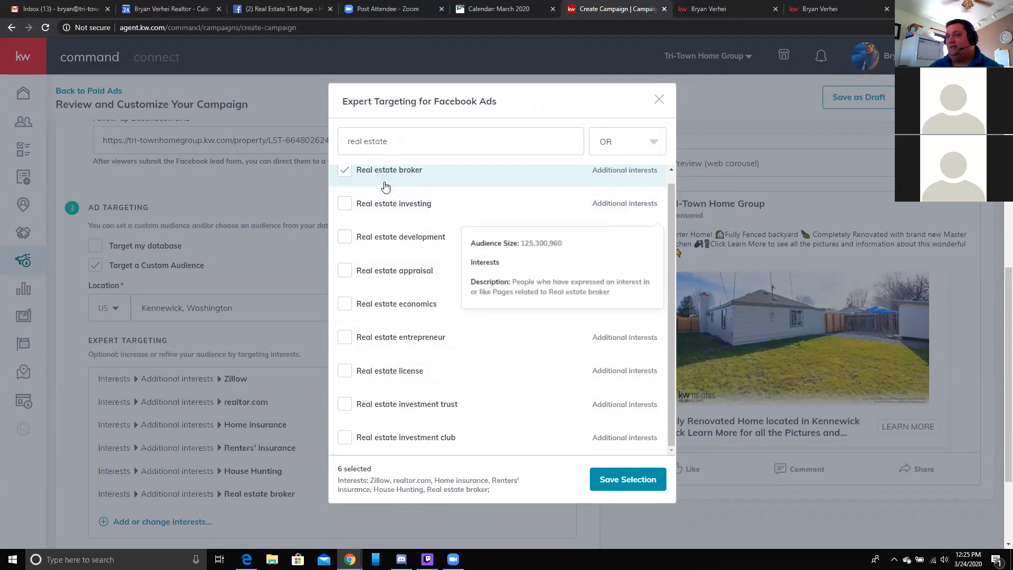
# - Save the six selected interests to the ad
pyautogui.click(627, 486)
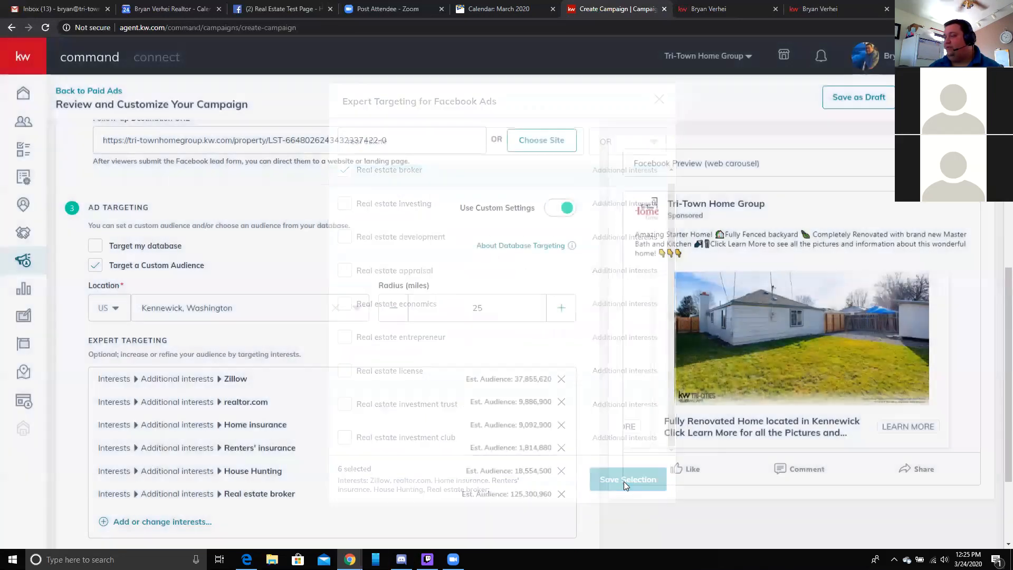
pyautogui.scroll(-3, 296, 377)
pyautogui.scroll(2, 304, 401)
pyautogui.scroll(1, 313, 414)
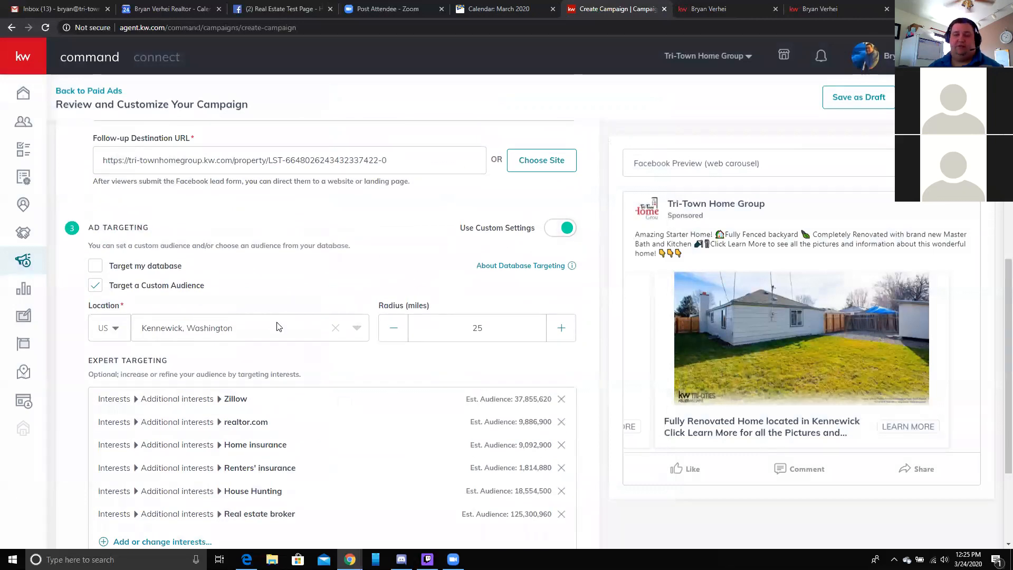
pyautogui.scroll(-3, 285, 327)
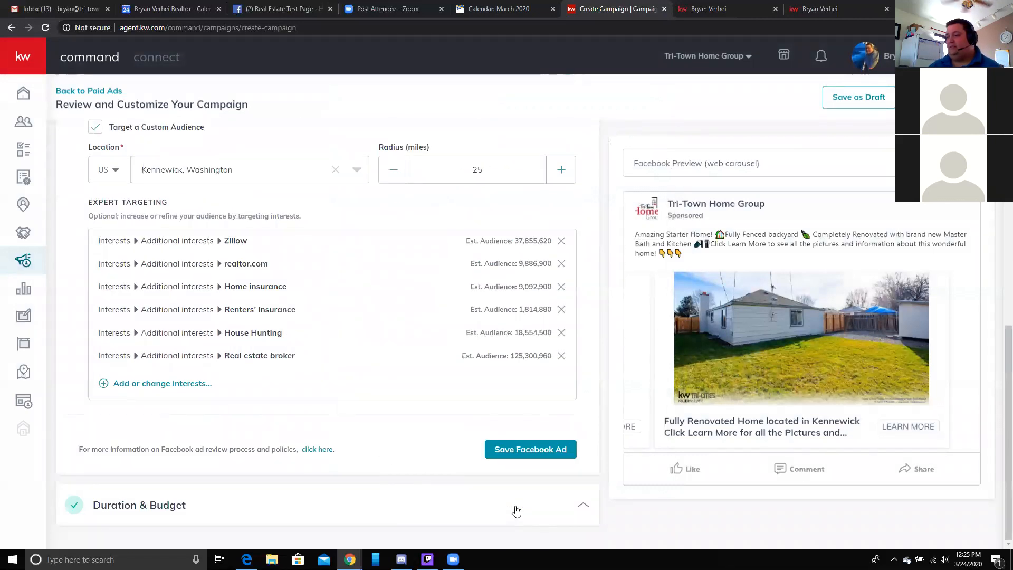
# - In Duration & Budget, set the end date to April 2, 2020
pyautogui.click(516, 510)
pyautogui.click(442, 252)
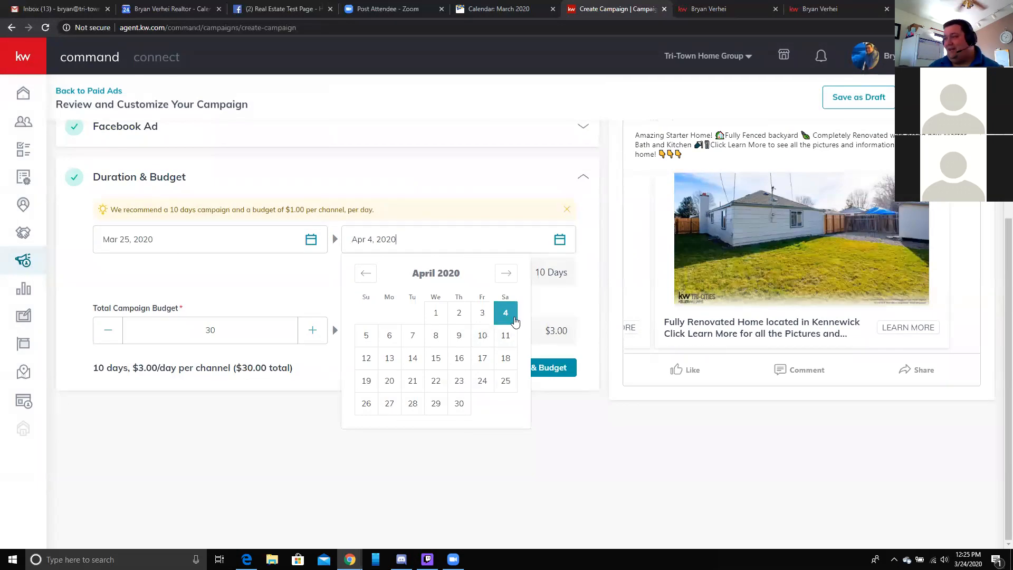
pyautogui.click(362, 278)
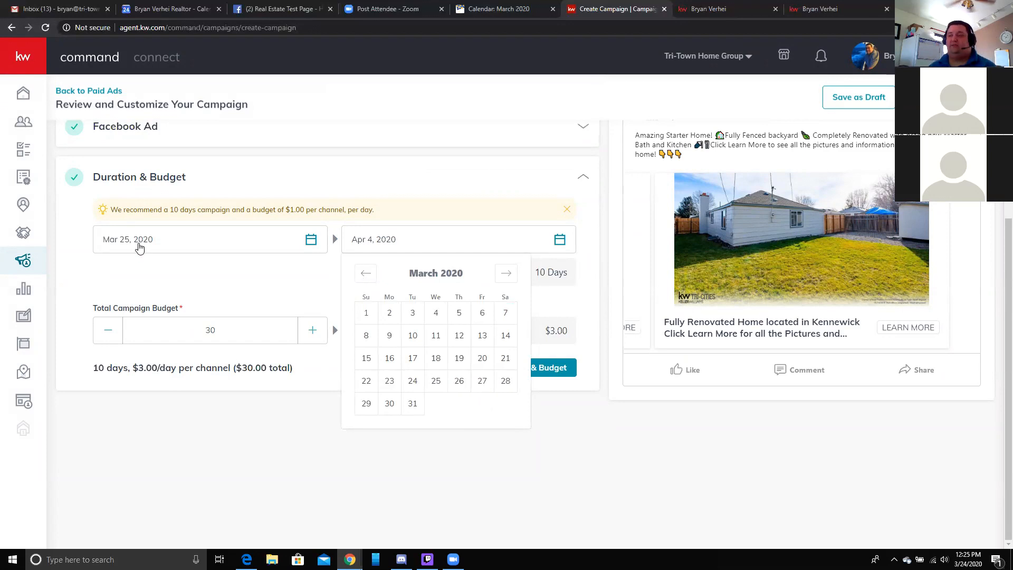
pyautogui.click(374, 249)
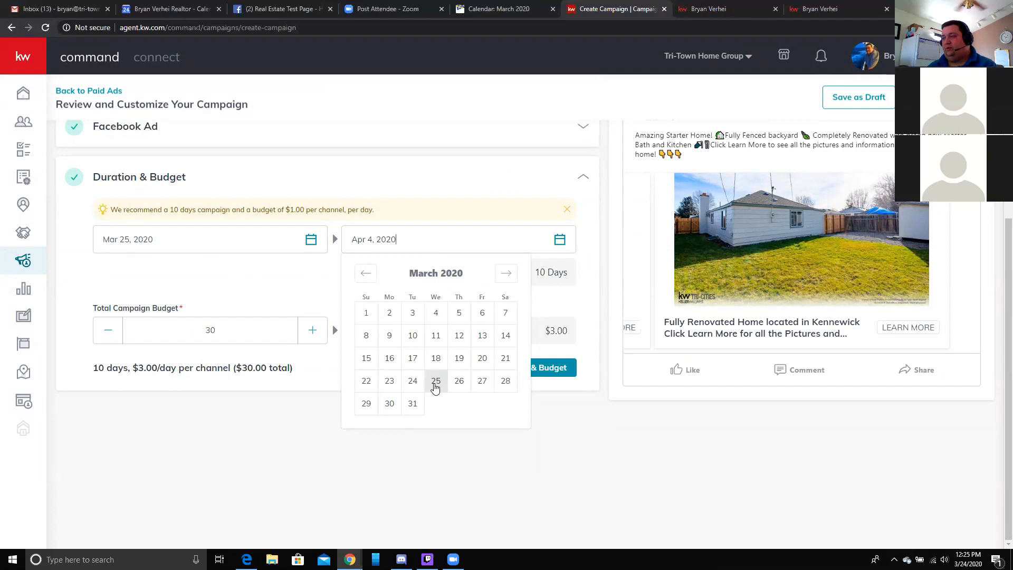
pyautogui.click(413, 404)
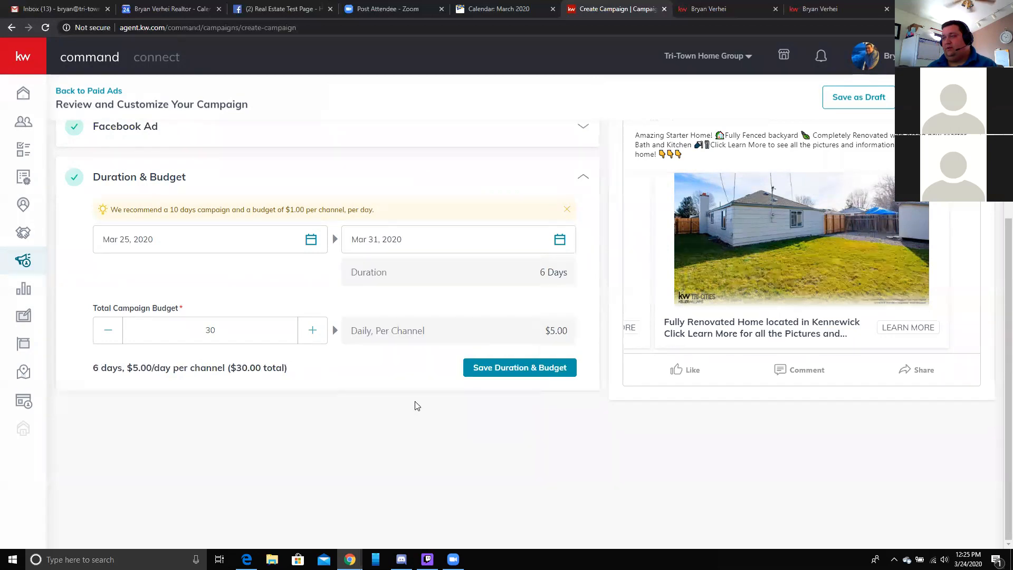
pyautogui.click(539, 246)
pyautogui.click(507, 273)
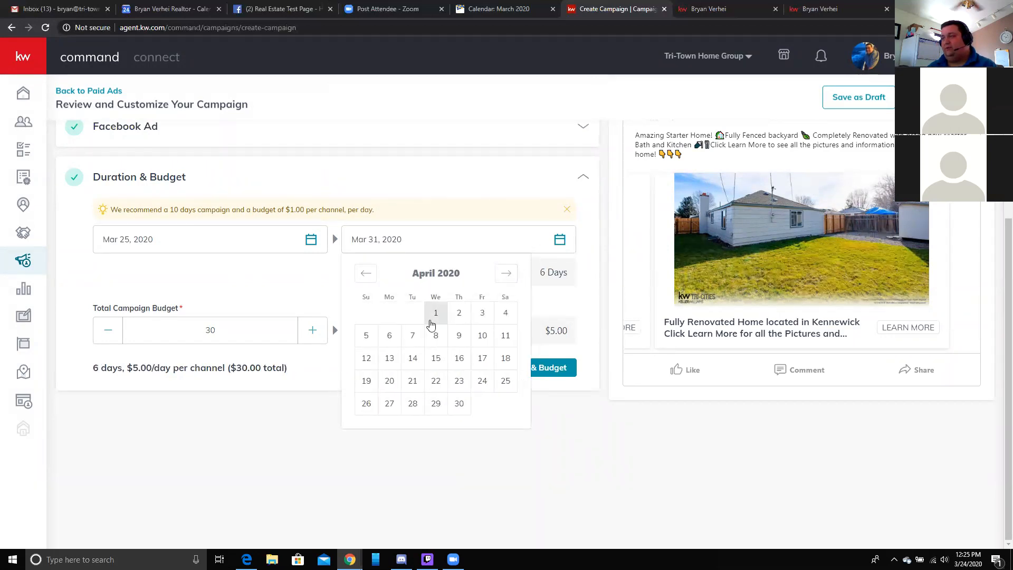
pyautogui.click(459, 313)
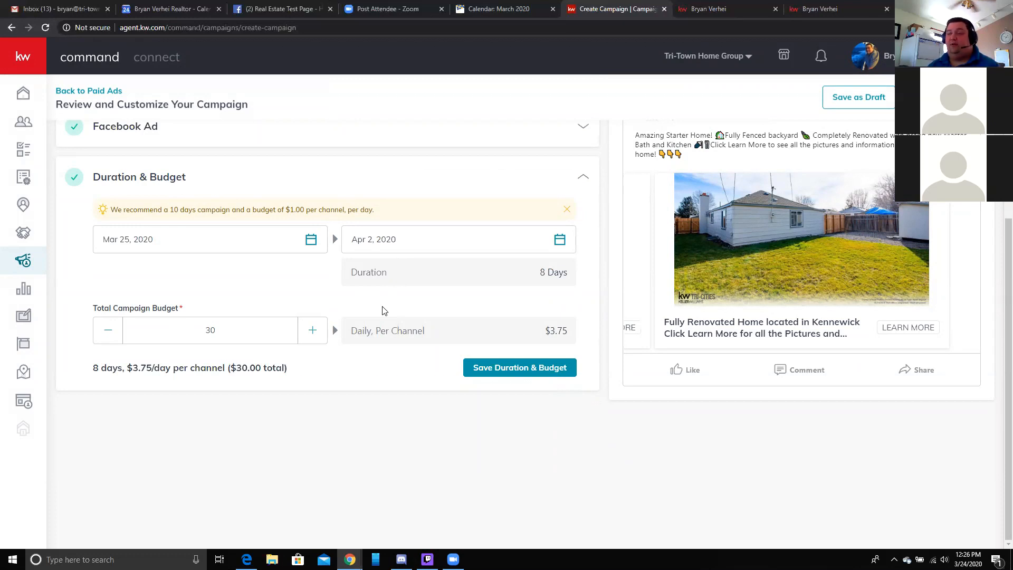
# - Set Total Campaign Budget to $25 with end date Apr 2, then save Duration & Budget
pyautogui.doubleClick(255, 332)
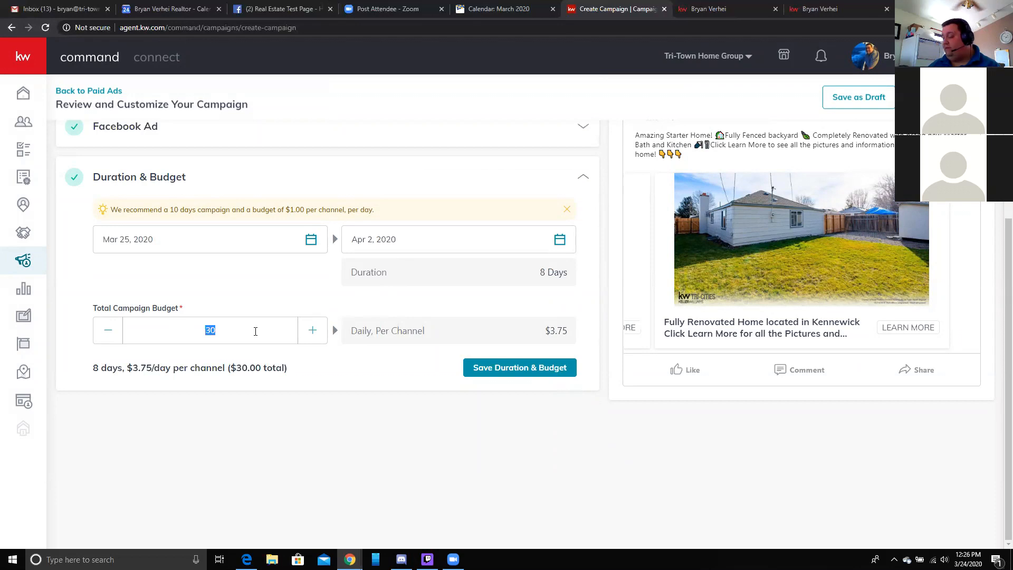
pyautogui.write('10')
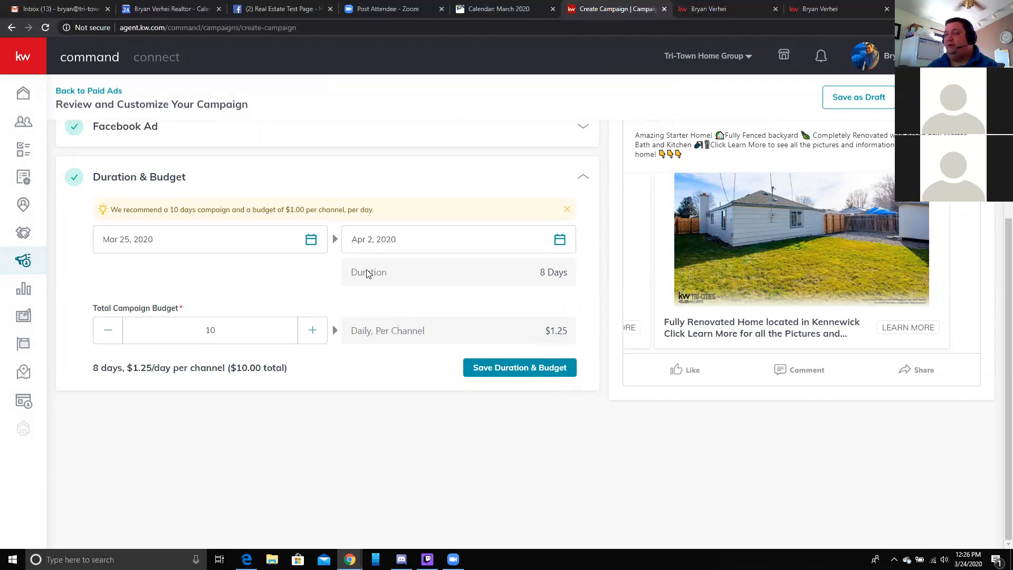
pyautogui.click(398, 238)
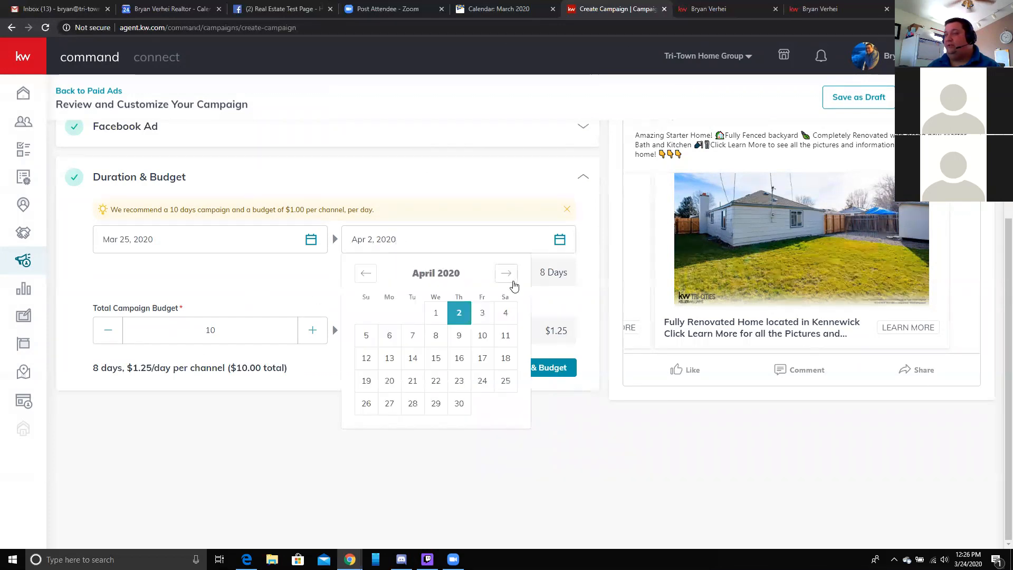
pyautogui.click(436, 312)
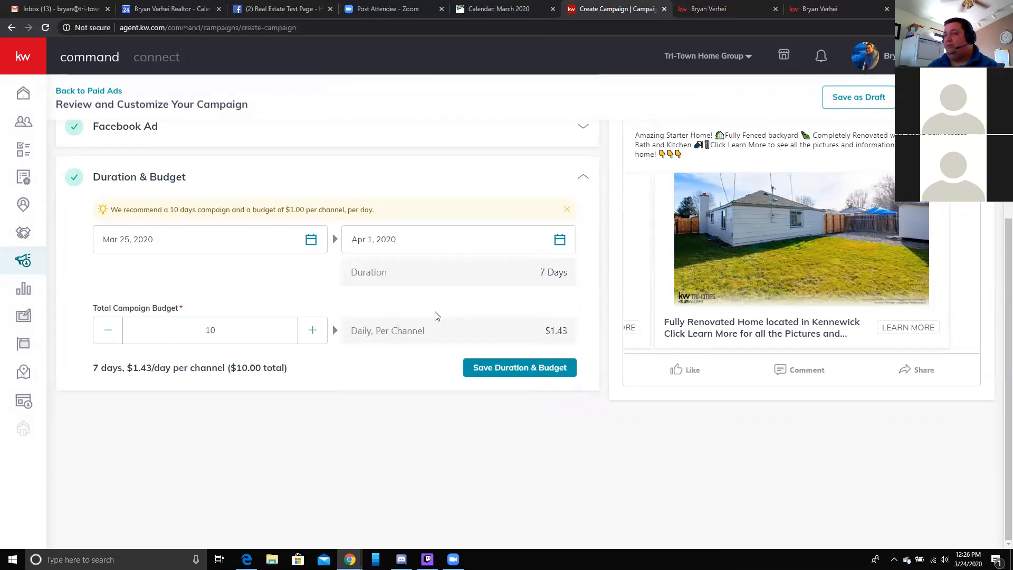
pyautogui.click(366, 248)
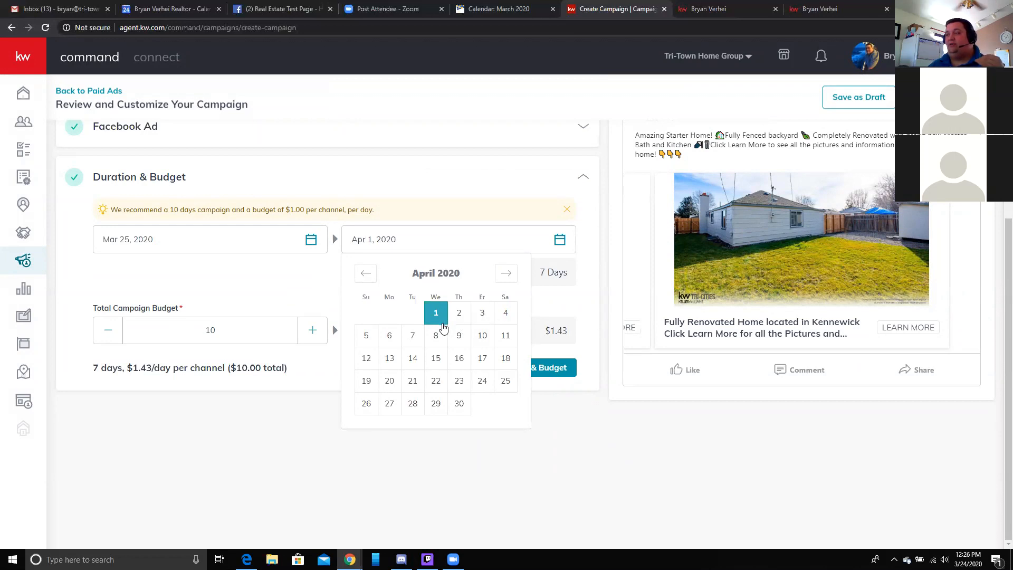
pyautogui.click(461, 316)
pyautogui.doubleClick(269, 330)
pyautogui.write('5')
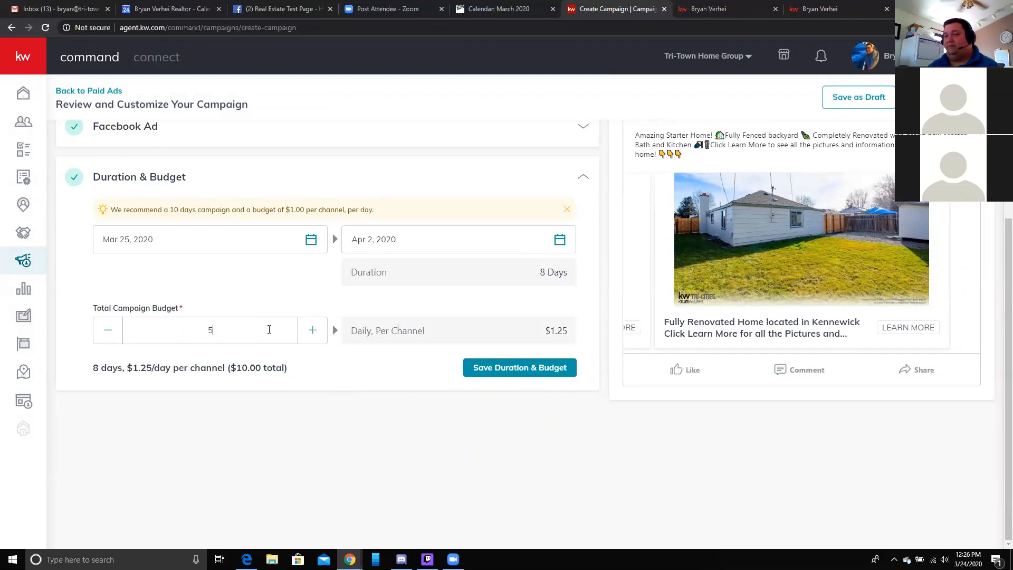
pyautogui.press('BackSpace')
pyautogui.write('25')
pyautogui.click(273, 292)
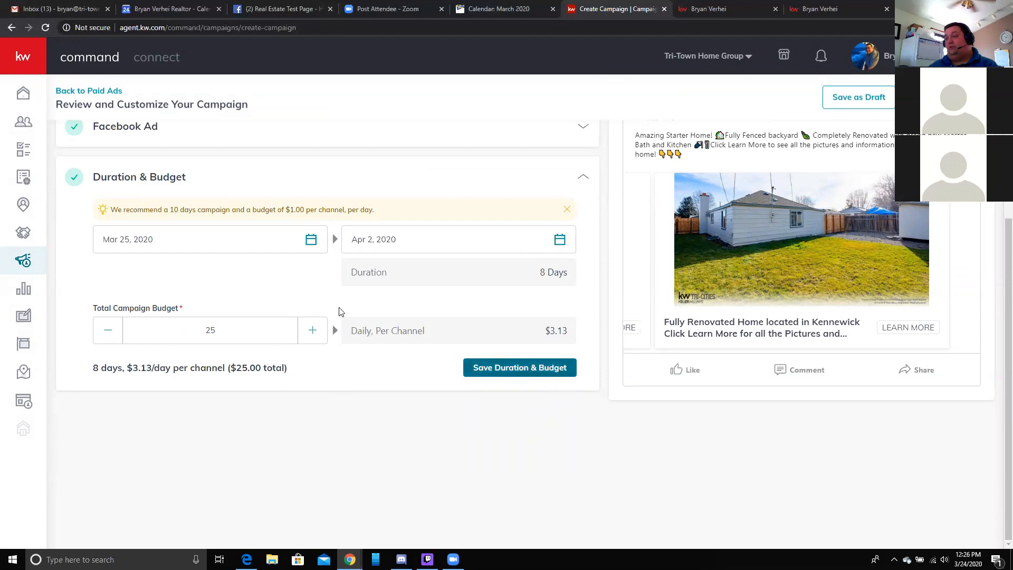
pyautogui.click(534, 368)
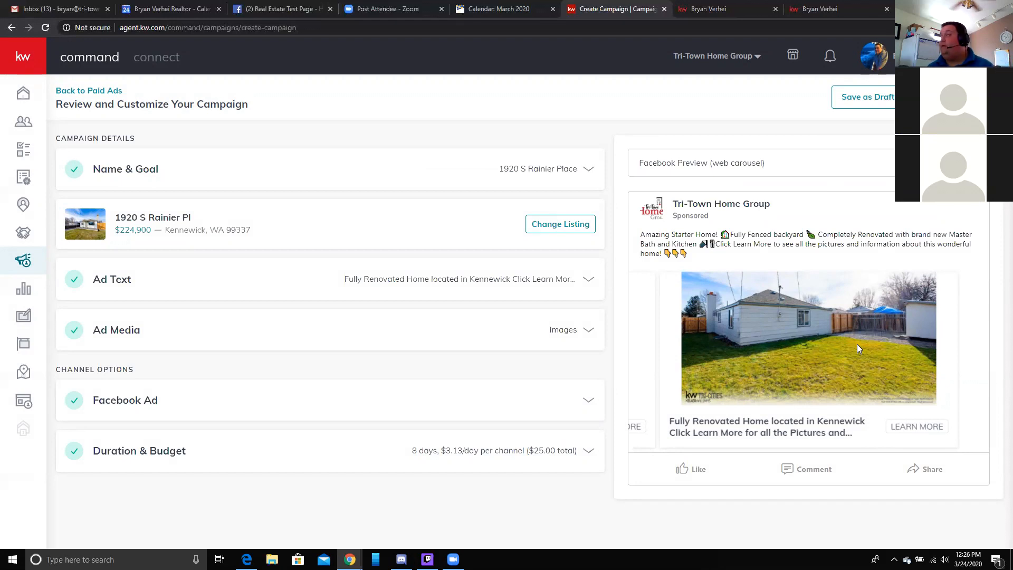
# - Close the Select Payment Profile prompt and save the campaign as a draft, confirming with Yes
pyautogui.click(956, 97)
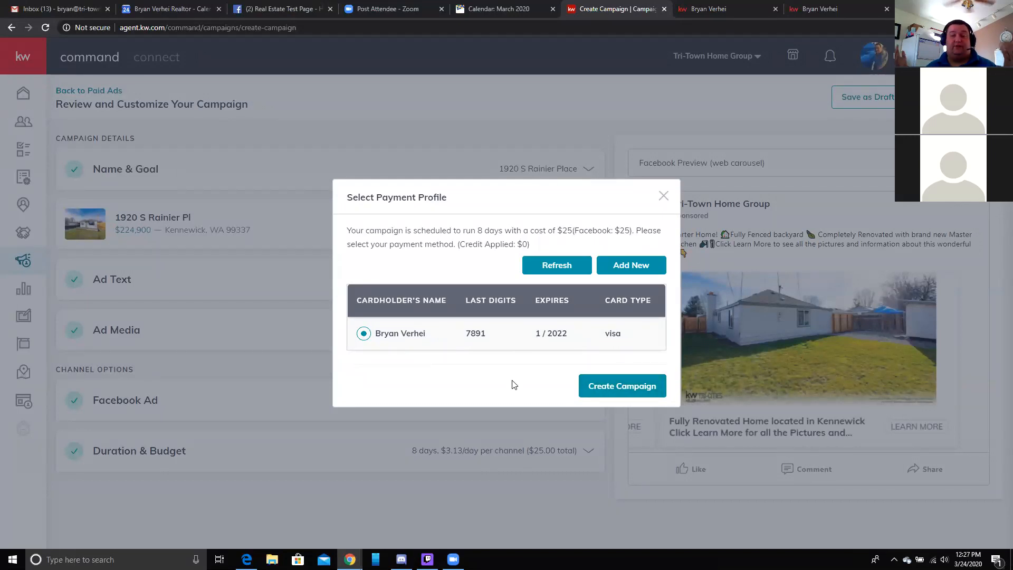
pyautogui.click(660, 194)
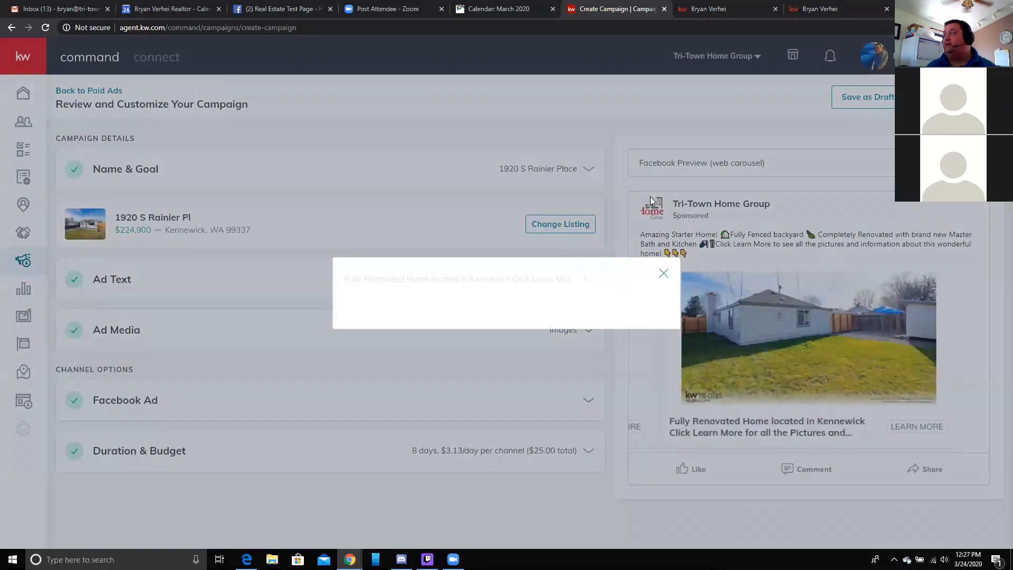
pyautogui.click(880, 100)
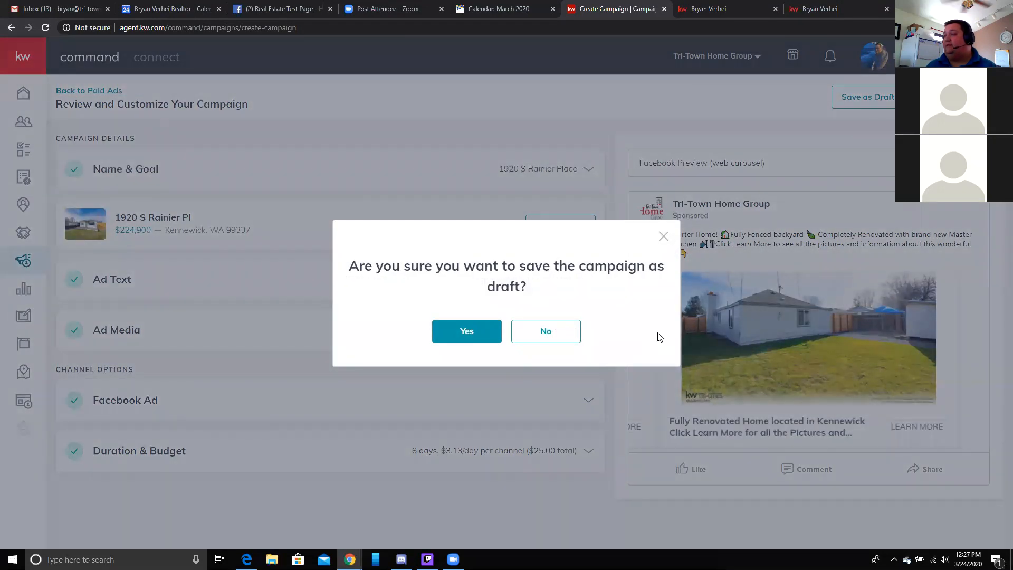
pyautogui.click(469, 332)
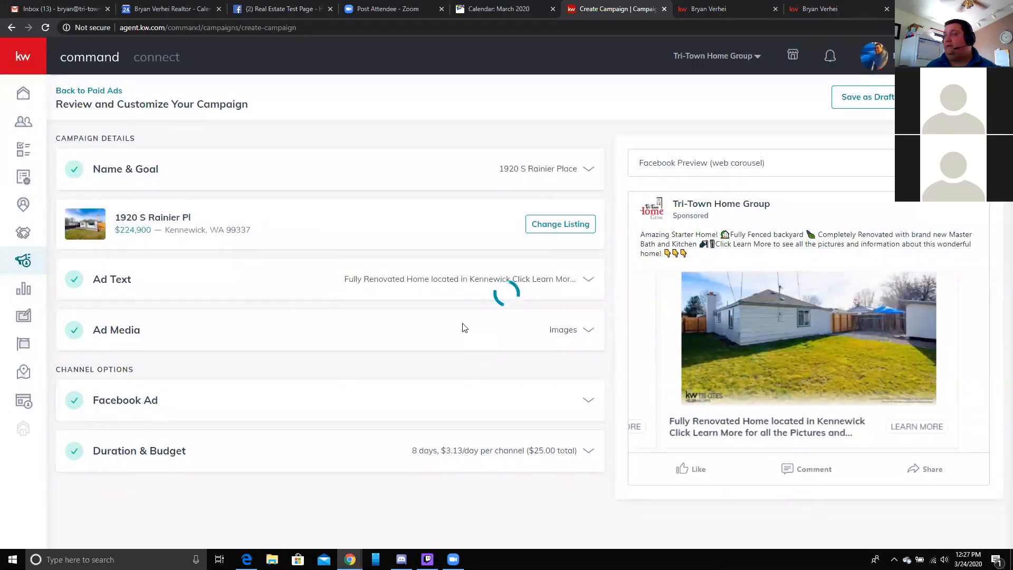
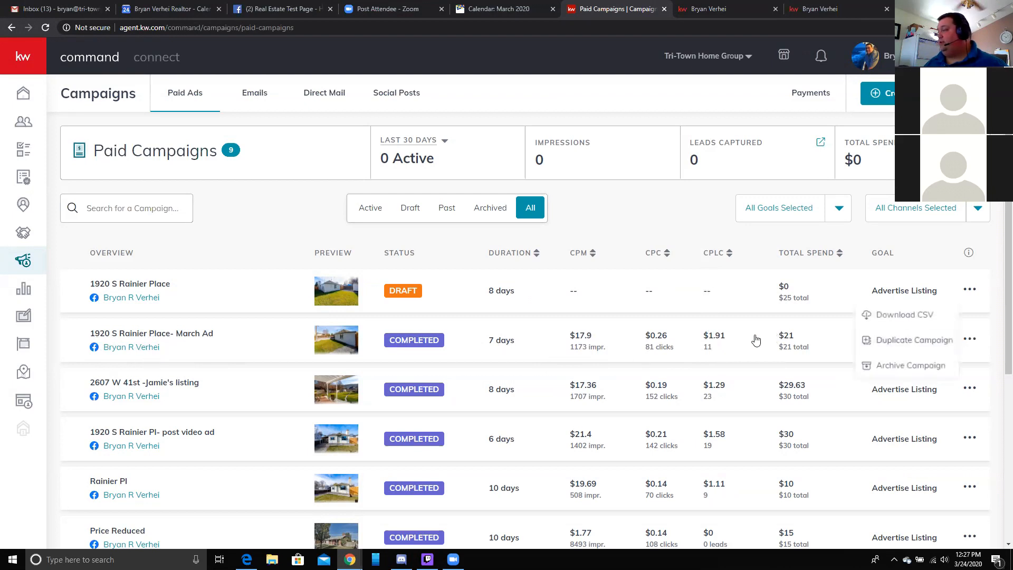
# - List the March Ad campaign's leads with the last-contacted date filter removed
pyautogui.click(707, 349)
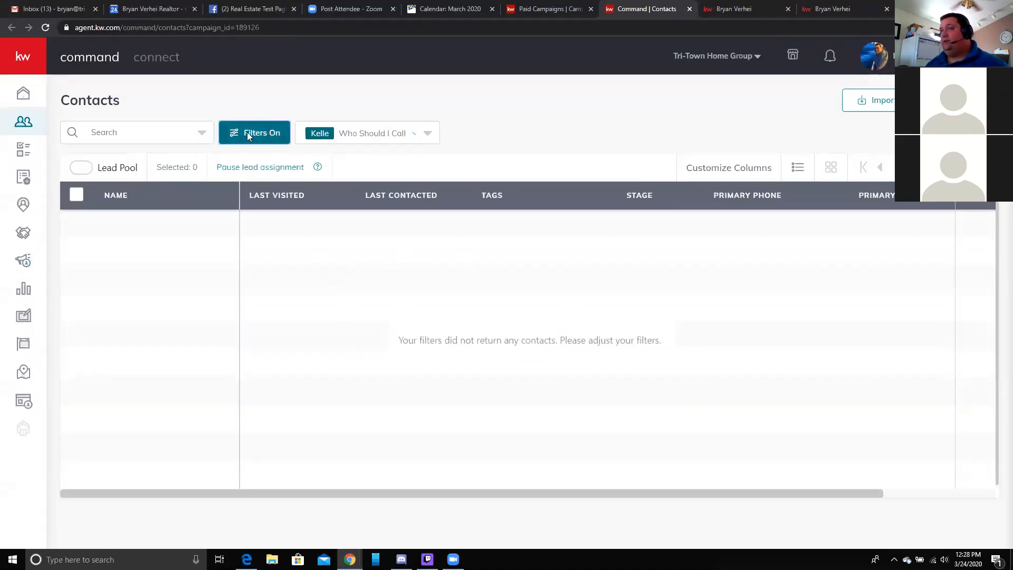
pyautogui.click(228, 132)
pyautogui.click(798, 326)
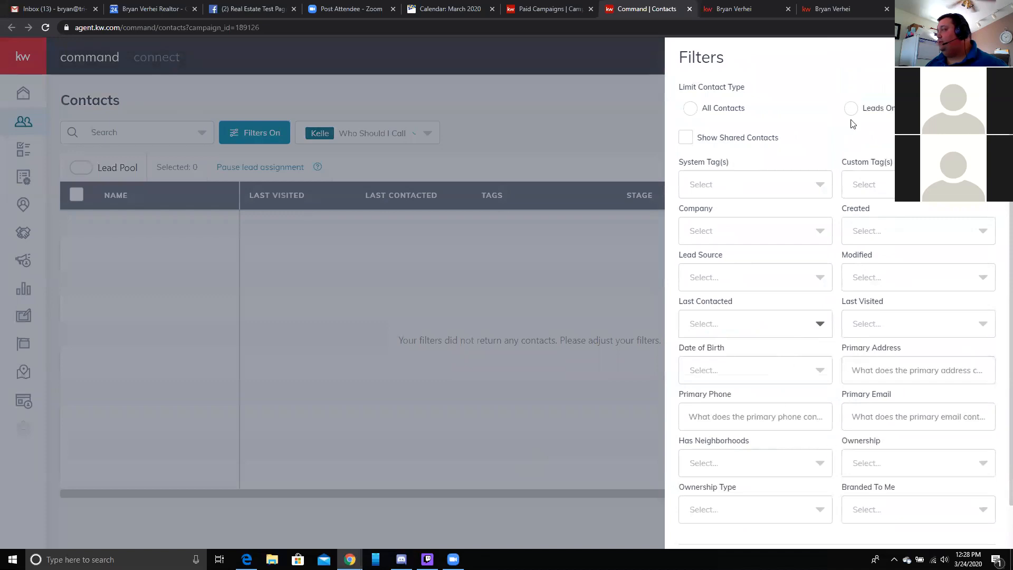
pyautogui.scroll(-5, 903, 385)
pyautogui.click(955, 526)
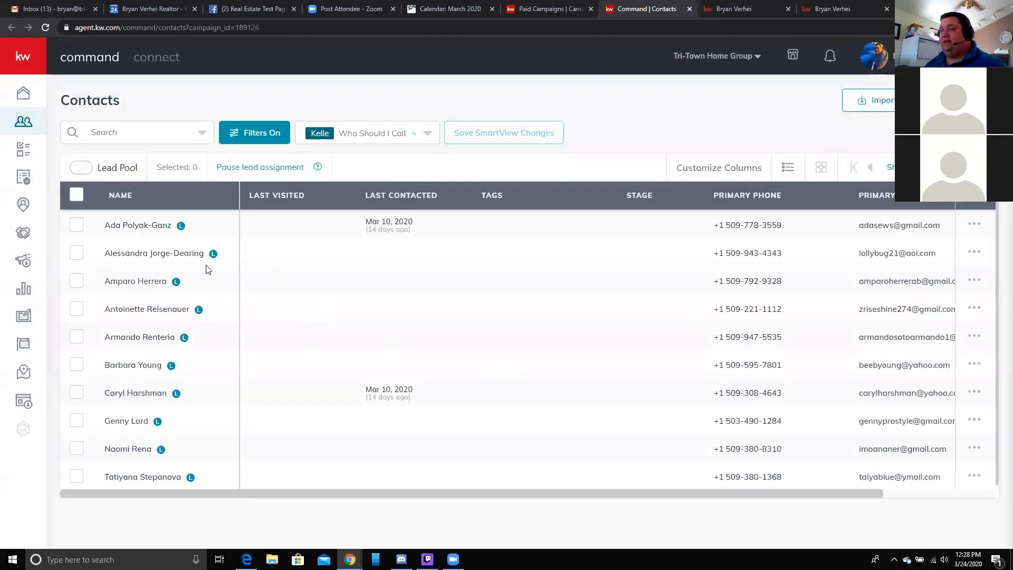
# - Review the first lead's details, noting the Facebook Lead Ads source, then the next lead
pyautogui.click(132, 224)
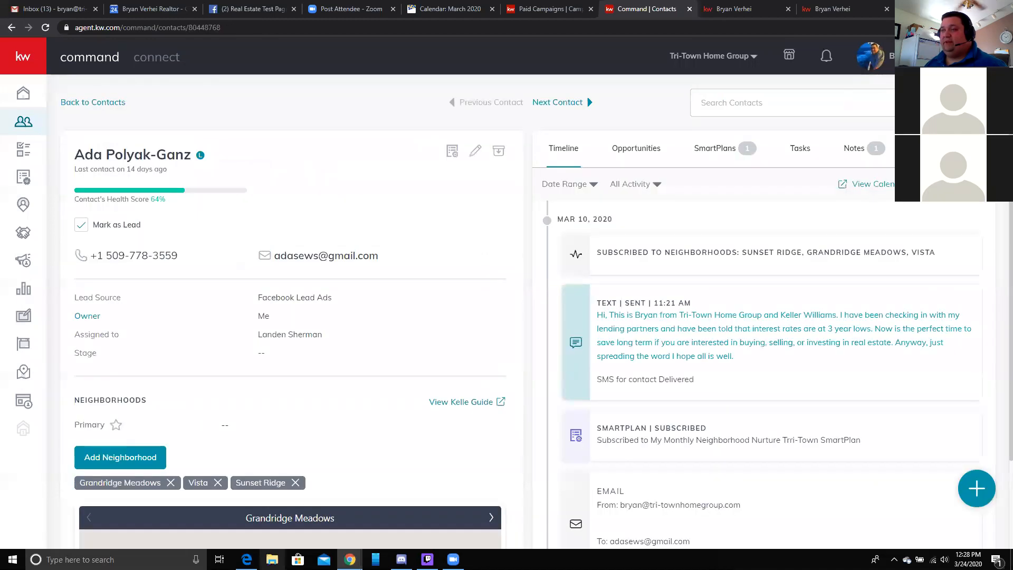
pyautogui.moveTo(255, 296); pyautogui.dragTo(373, 316)
pyautogui.click(375, 317)
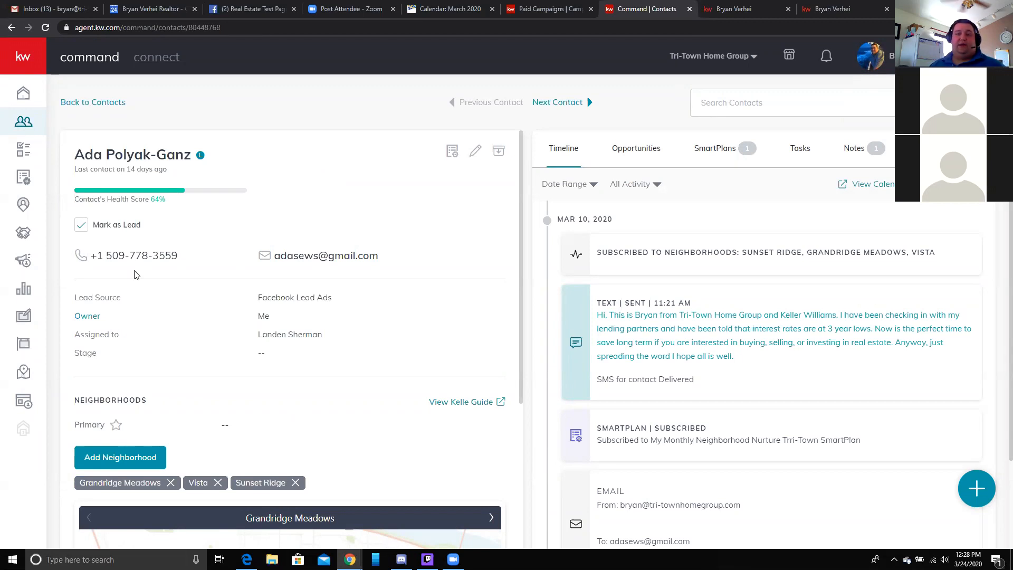
pyautogui.click(564, 103)
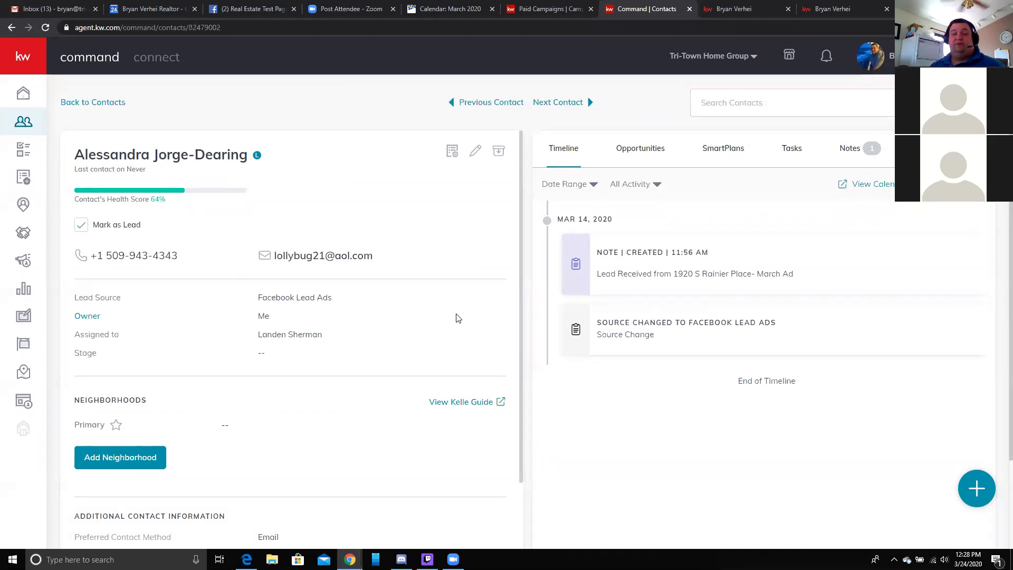
pyautogui.scroll(-4, 417, 364)
pyautogui.scroll(4, 390, 376)
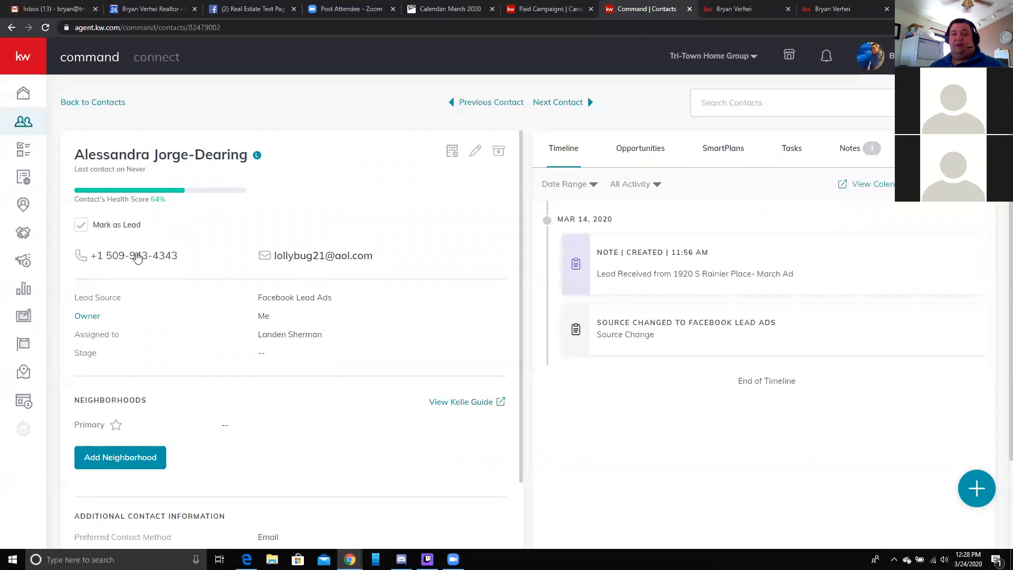
pyautogui.click(23, 260)
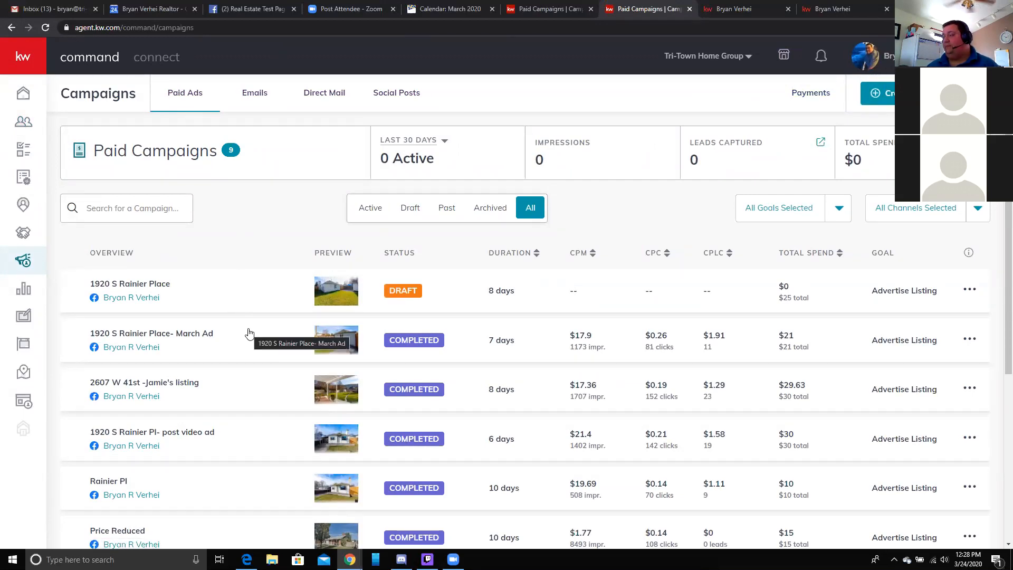
pyautogui.scroll(-1, 221, 333)
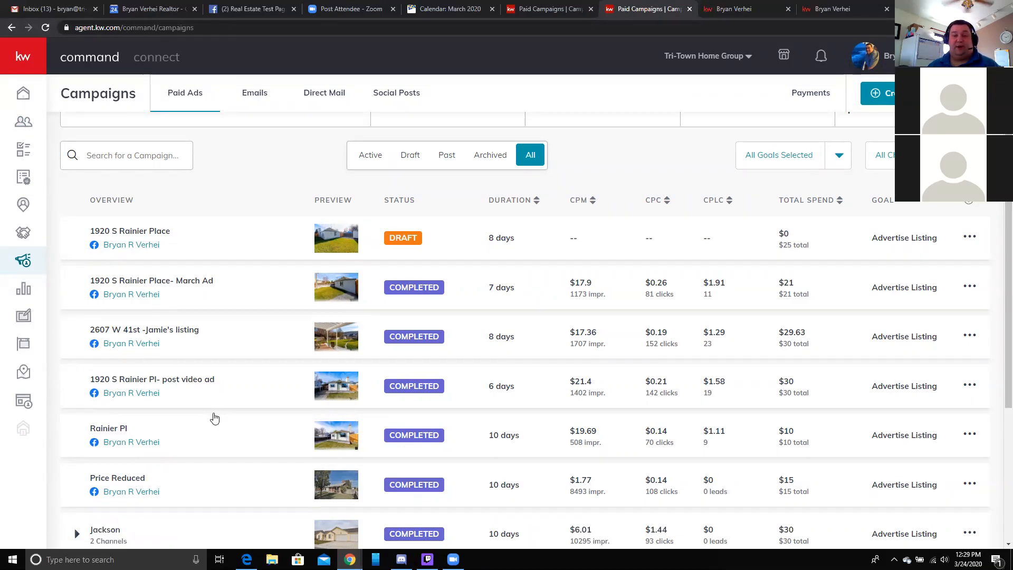
pyautogui.scroll(-4, 214, 418)
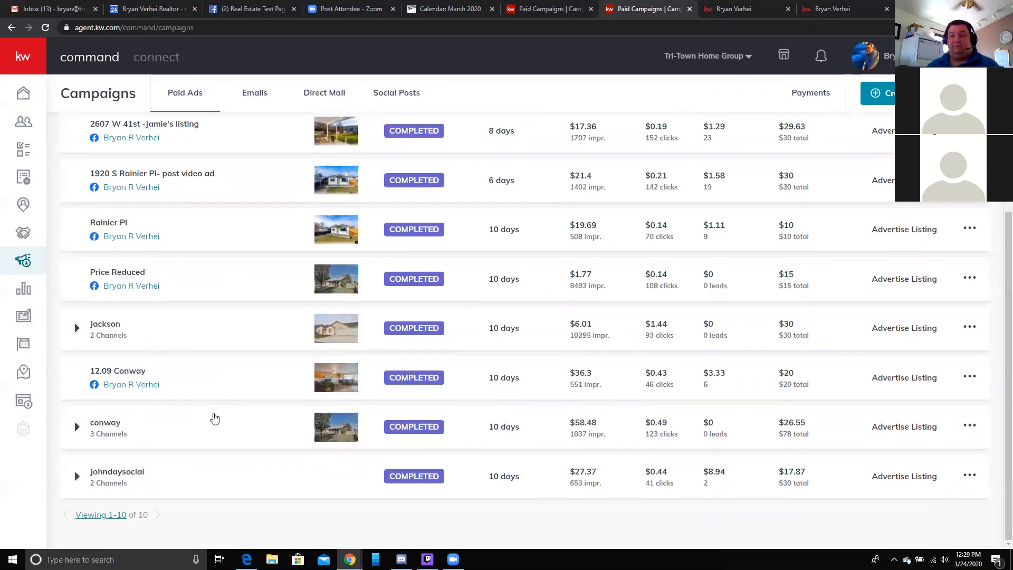
pyautogui.scroll(5, 215, 418)
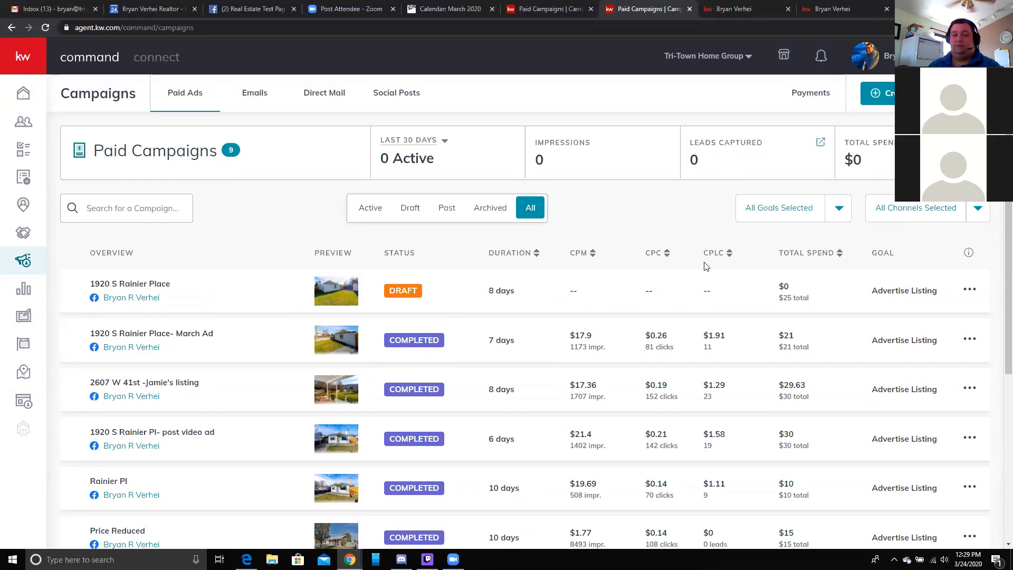
pyautogui.scroll(-5, 704, 267)
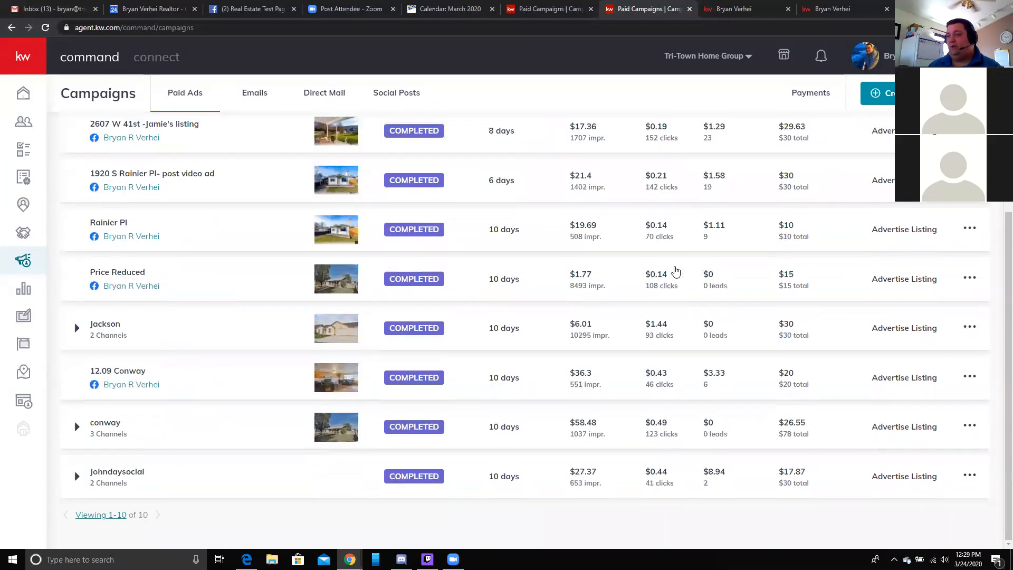
pyautogui.scroll(5, 674, 272)
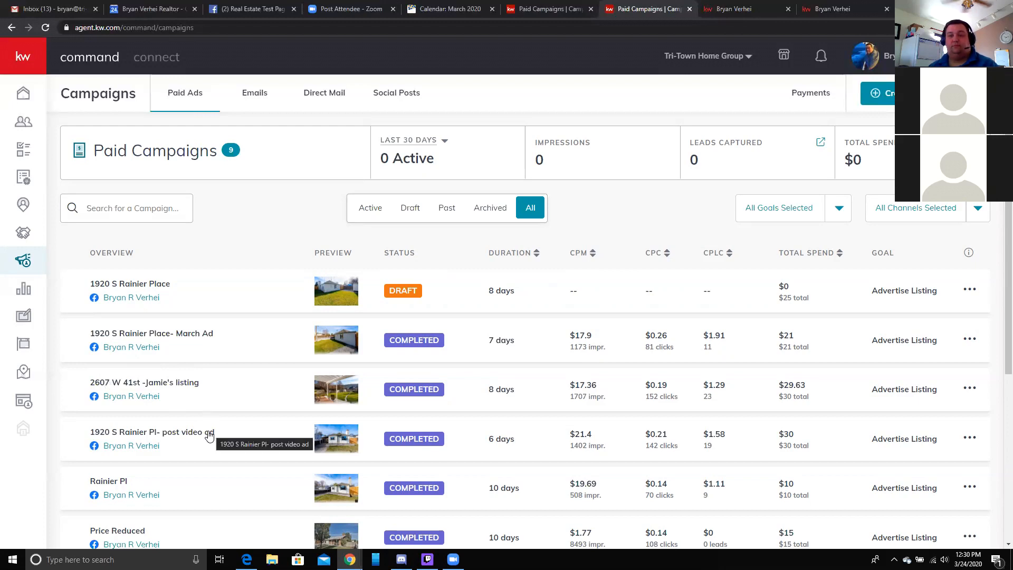
pyautogui.scroll(-2, 205, 436)
pyautogui.scroll(2, 205, 436)
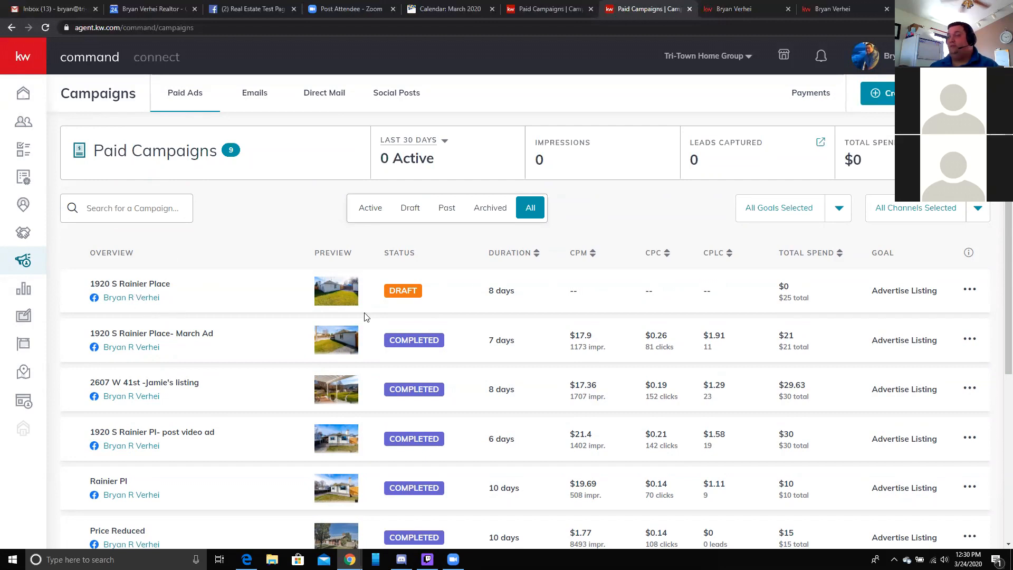
pyautogui.click(969, 290)
pyautogui.click(903, 267)
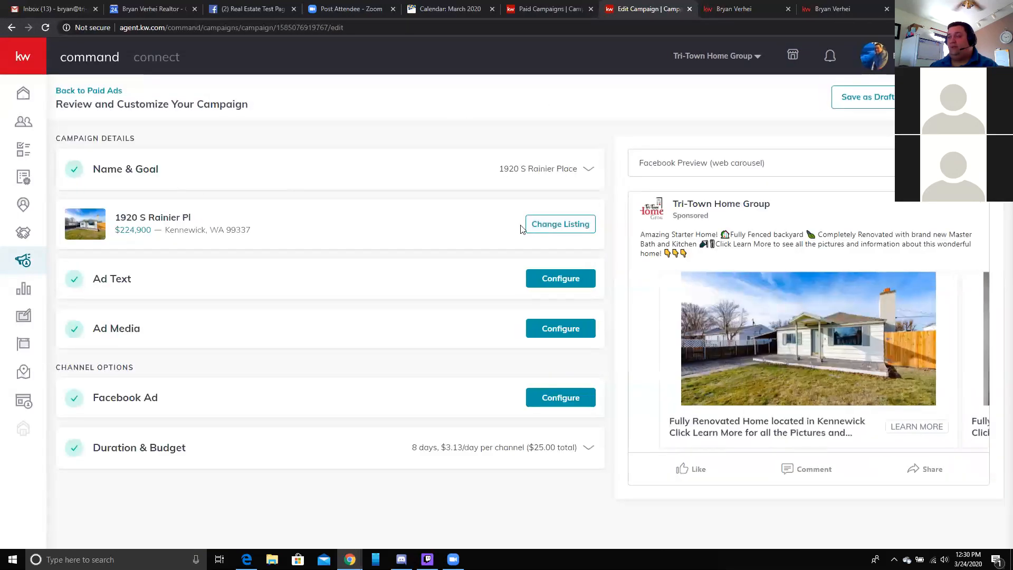
# - Search for a different listing by property address, entering 'Pasco'
pyautogui.click(548, 225)
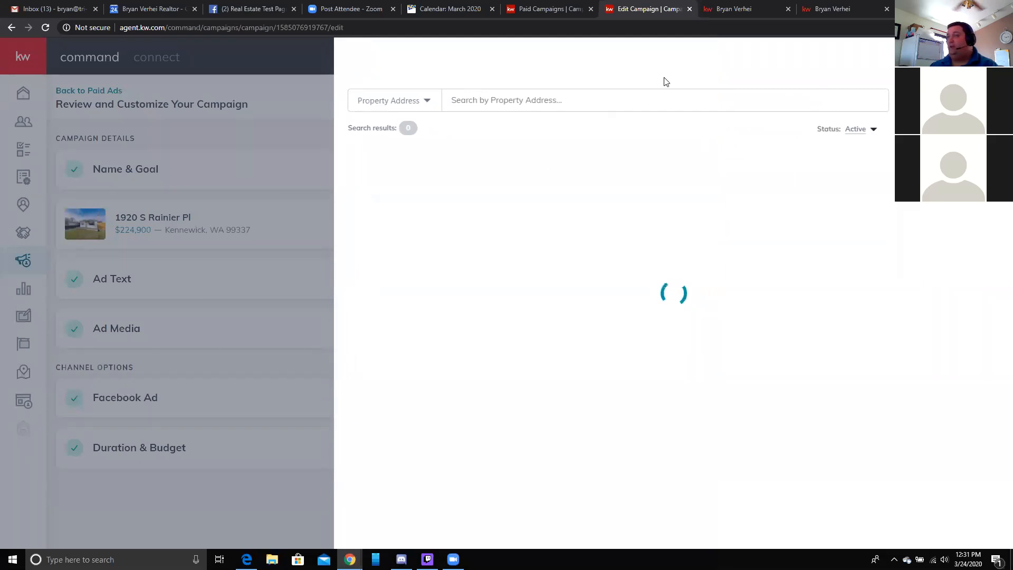
pyautogui.click(572, 97)
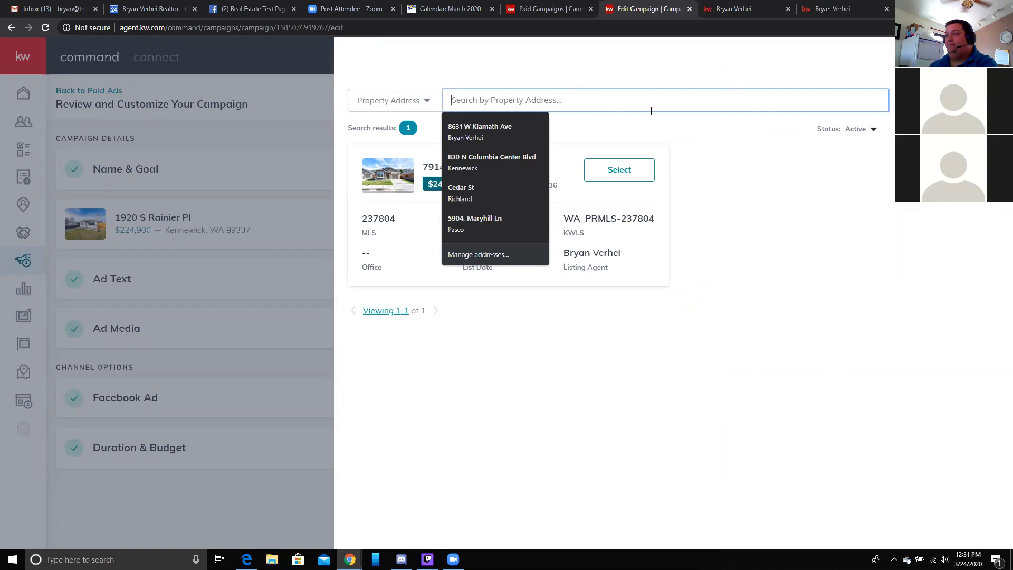
pyautogui.click(685, 348)
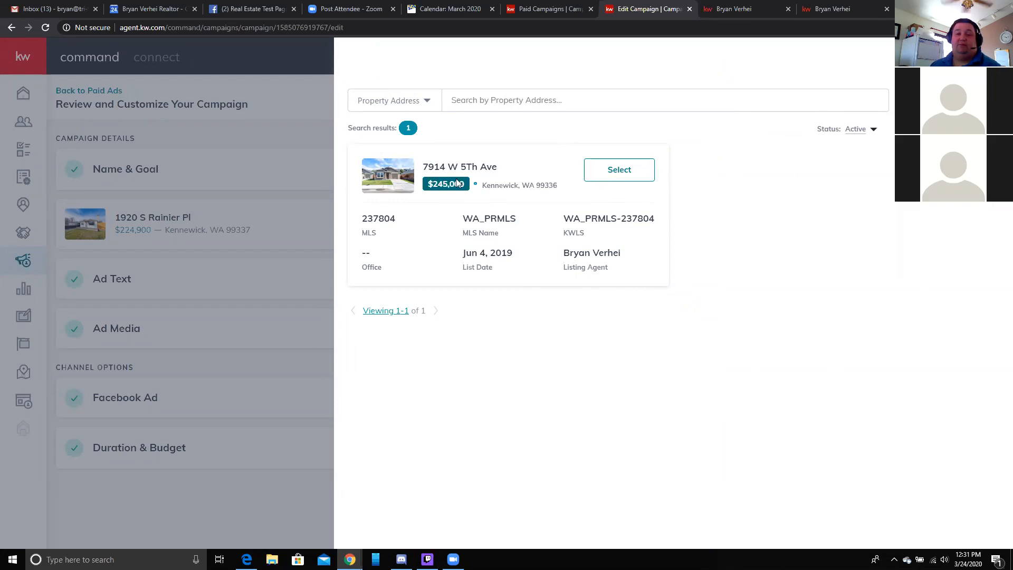
pyautogui.click(650, 102)
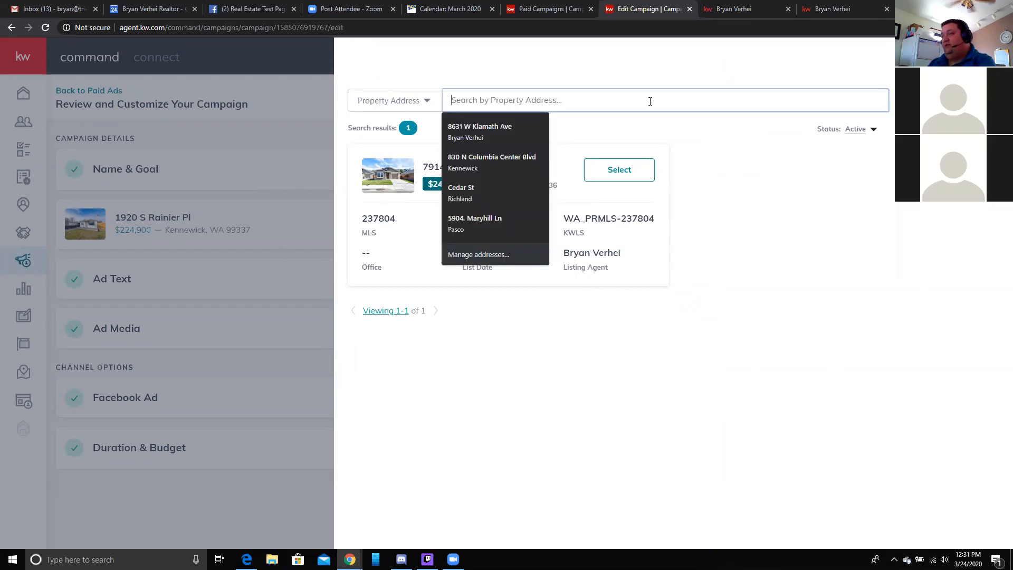
pyautogui.write('P')
pyautogui.press('BackSpace')
pyautogui.write('Pasco')
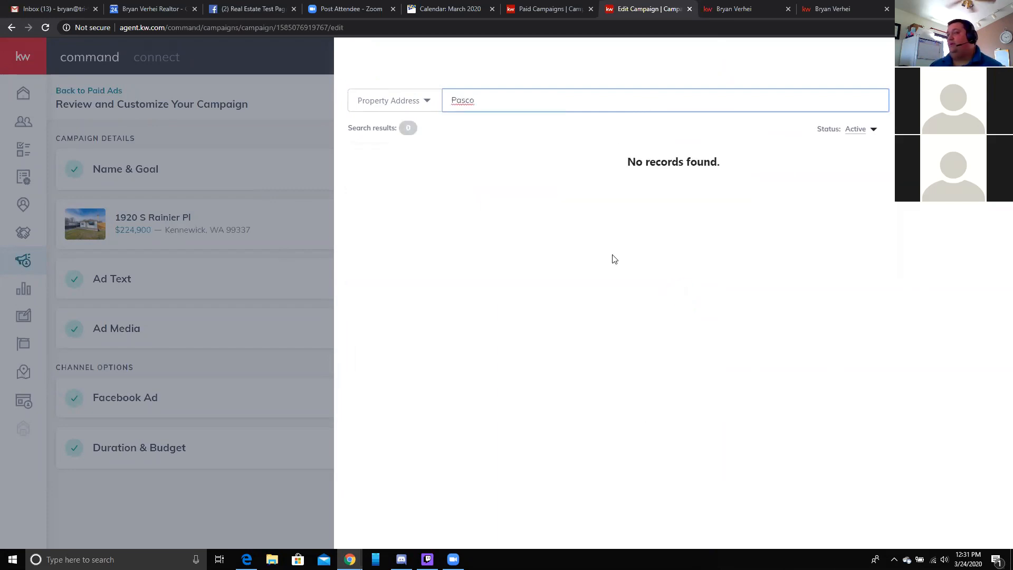
# - Replace the search with '1171 S', then clear the field and dismiss the suggestions
pyautogui.doubleClick(572, 100)
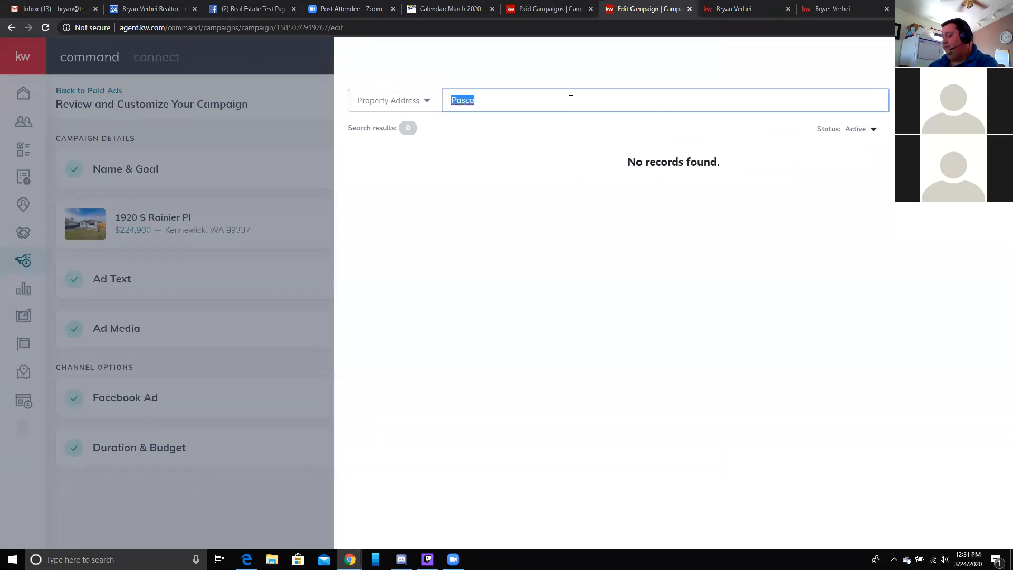
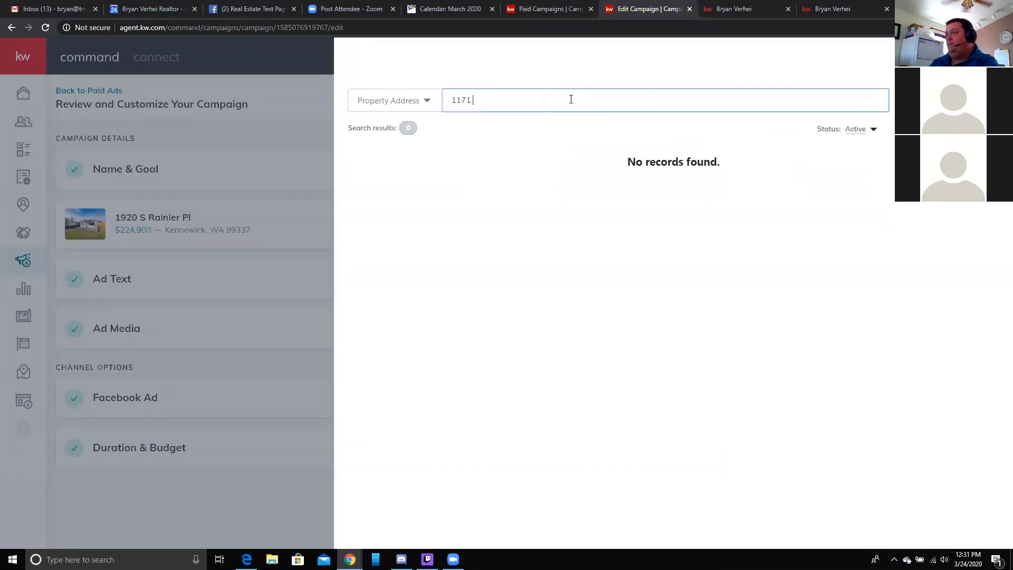
pyautogui.press('BackSpace')
pyautogui.press('BackSpace')
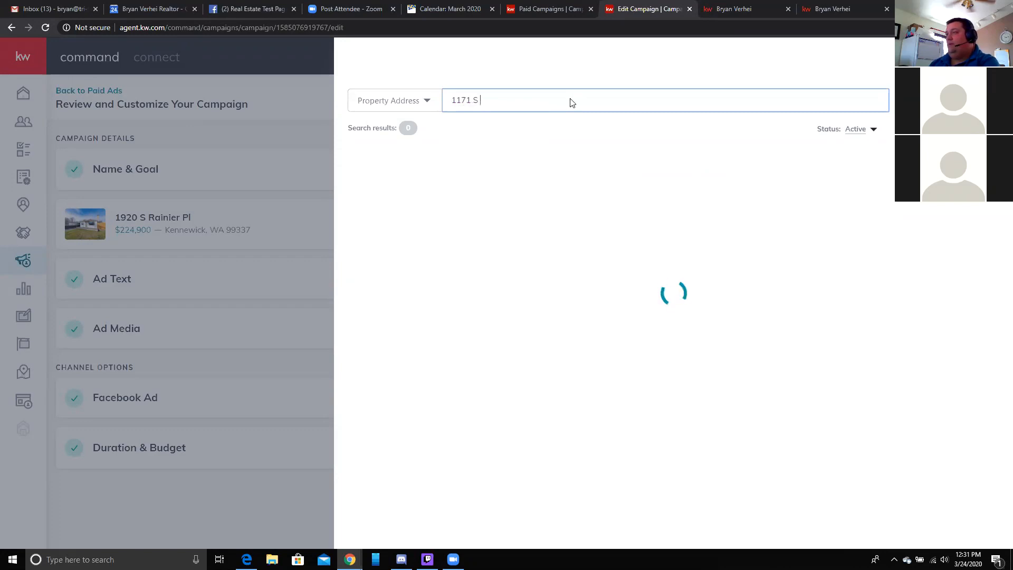
pyautogui.doubleClick(621, 93)
pyautogui.press('BackSpace')
pyautogui.press('BackSpace')
pyautogui.press('BackSpace')
pyautogui.press('BackSpace')
pyautogui.press('BackSpace')
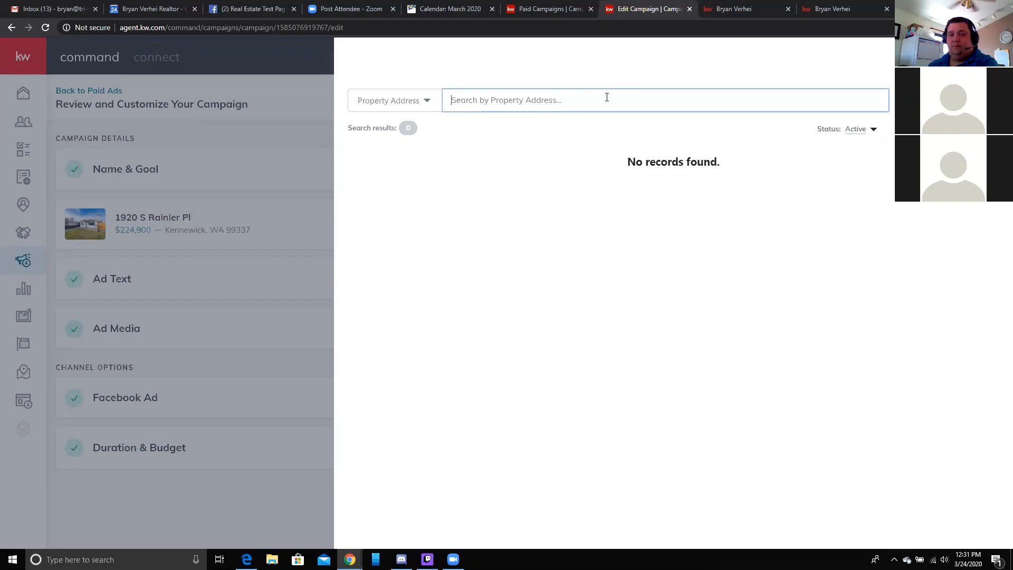
pyautogui.click(499, 106)
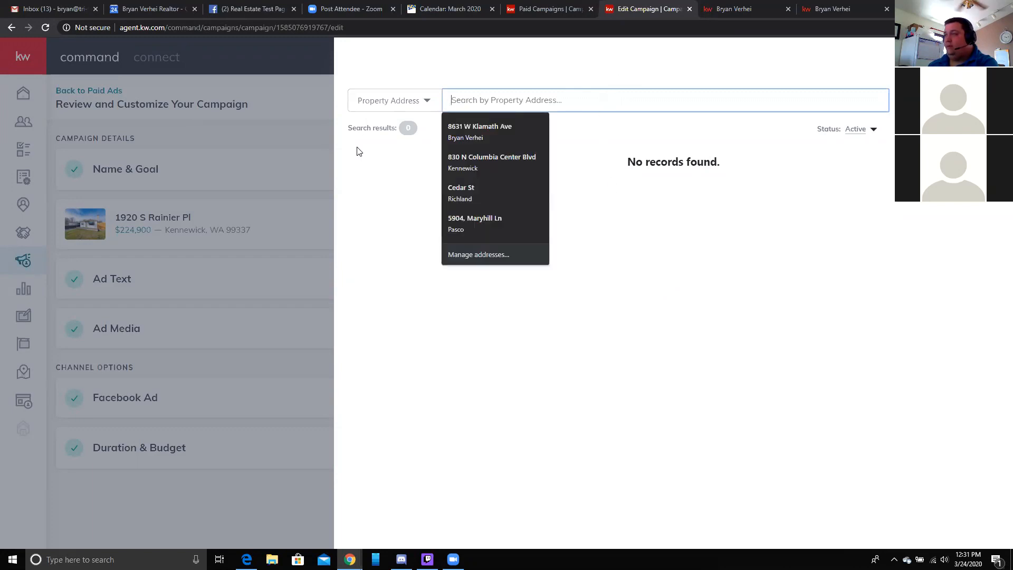
pyautogui.click(384, 177)
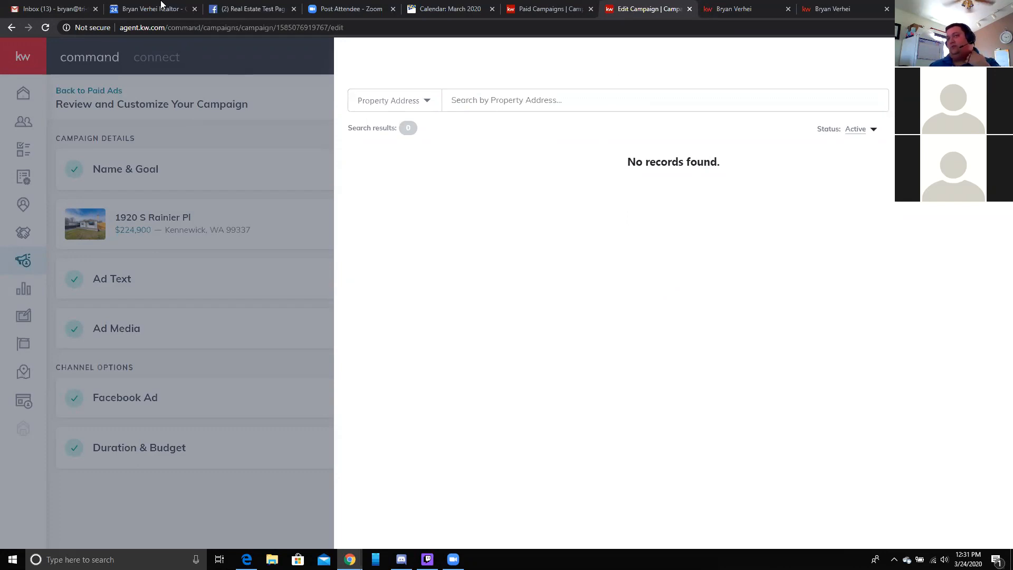
pyautogui.click(246, 560)
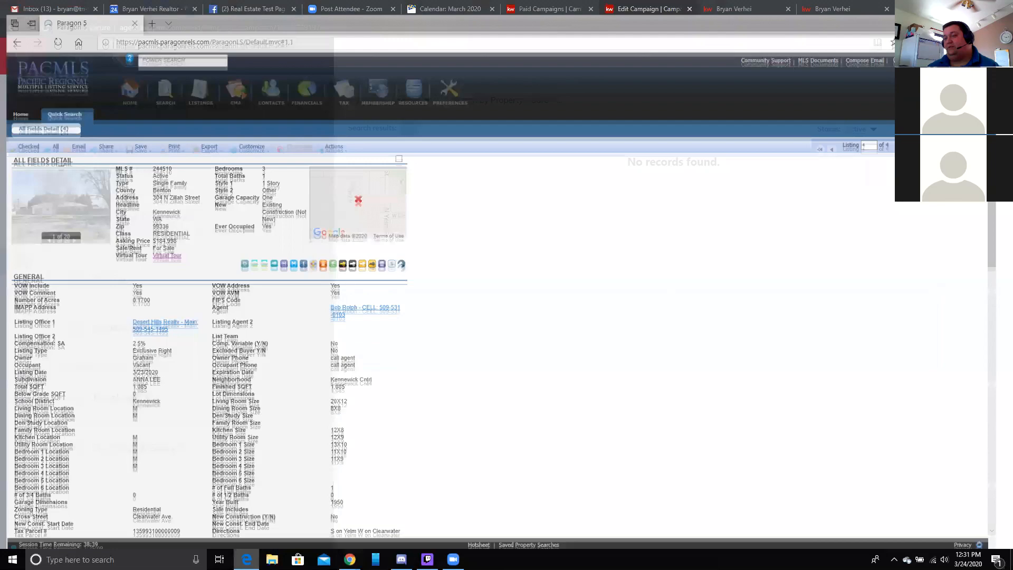
pyautogui.click(18, 100)
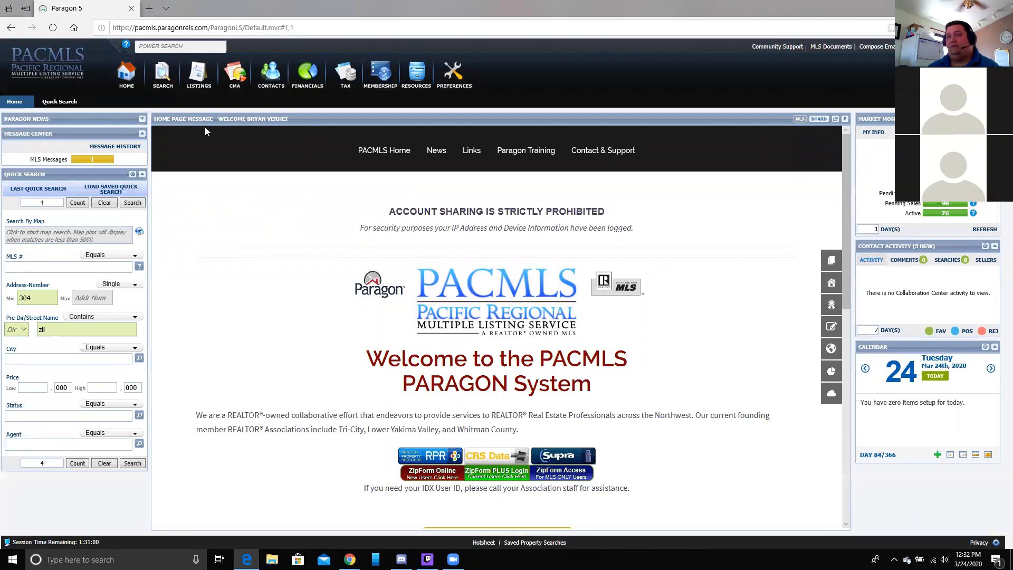
pyautogui.click(945, 183)
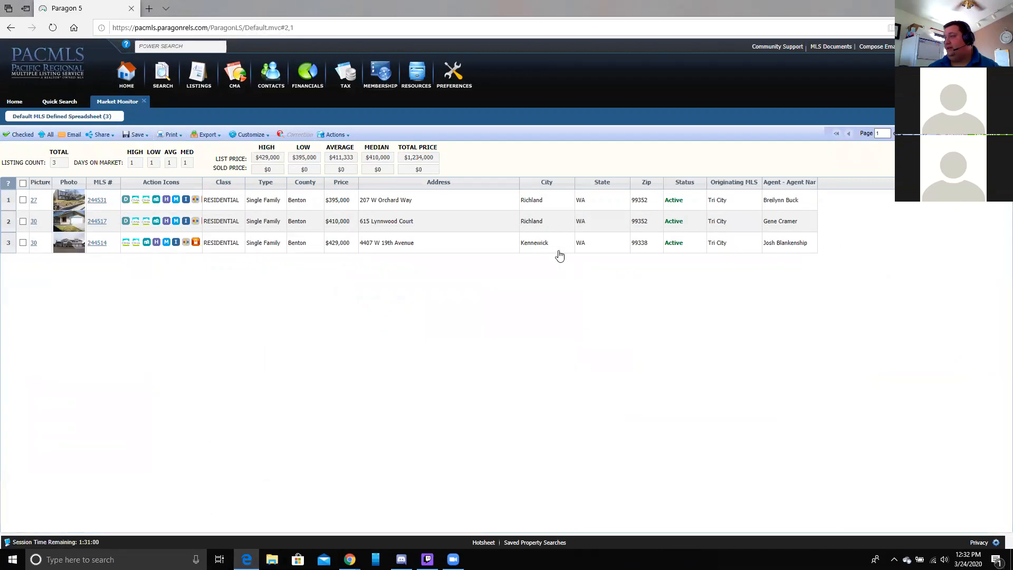
pyautogui.click(97, 242)
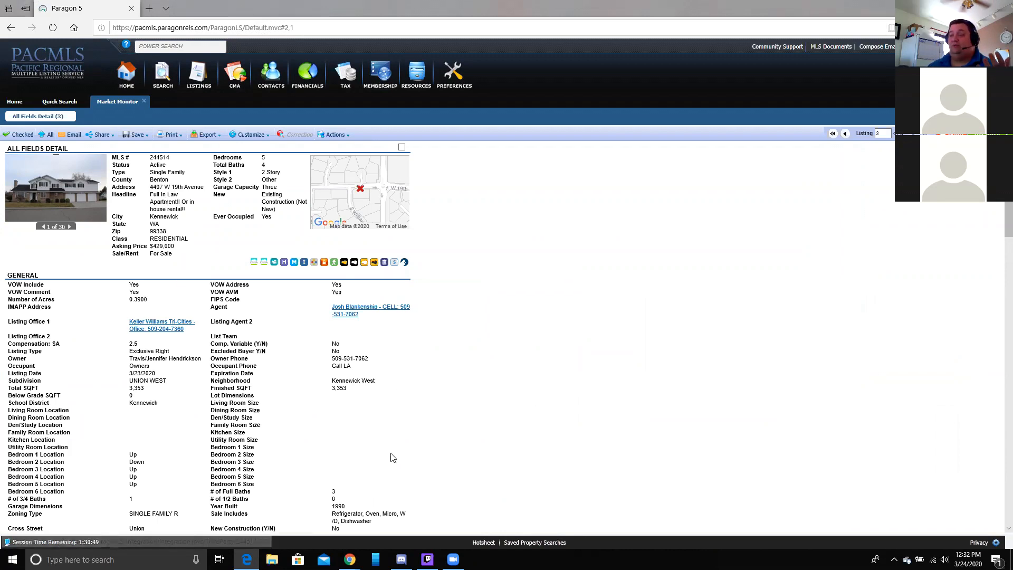
# - Close the news video window and return to KW's property address search
pyautogui.moveTo(350, 560)
pyautogui.moveTo(410, 533)
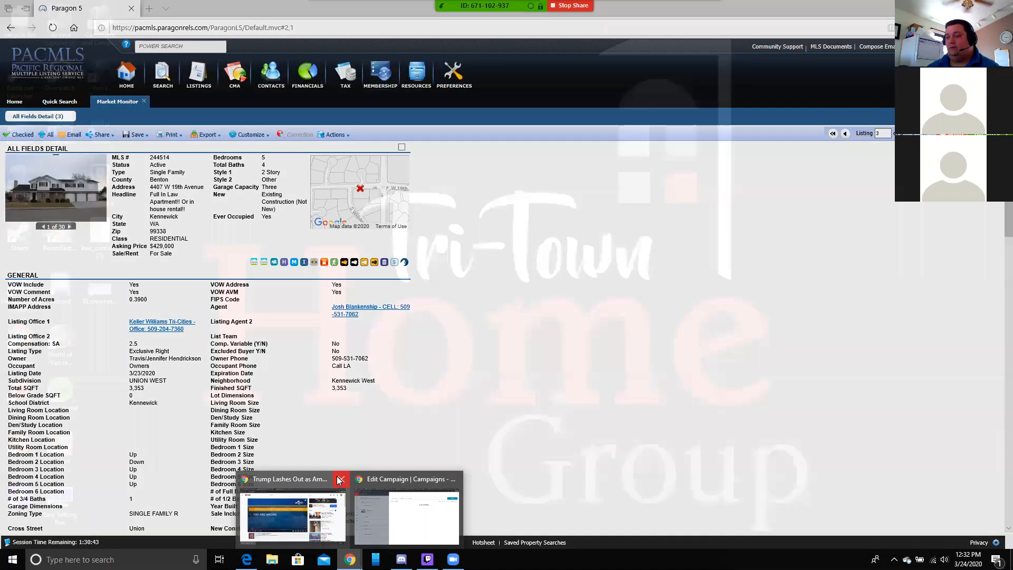
pyautogui.click(339, 479)
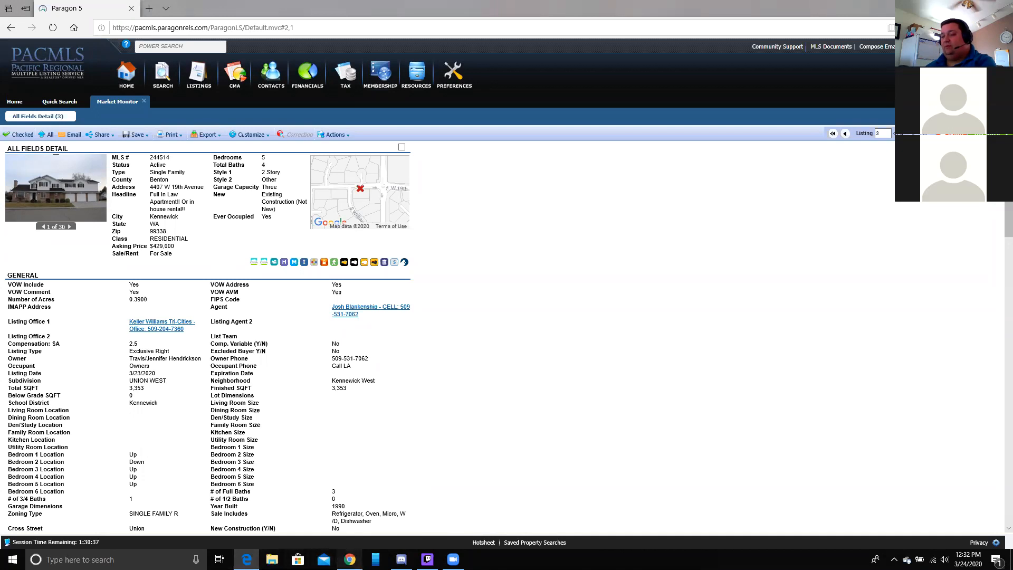
pyautogui.click(350, 560)
pyautogui.click(621, 98)
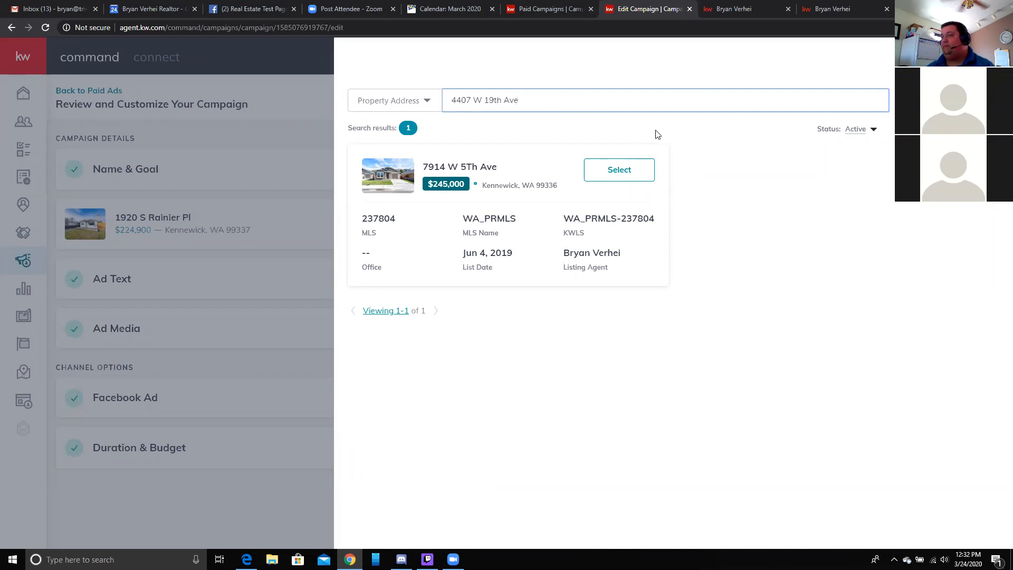
pyautogui.click(944, 101)
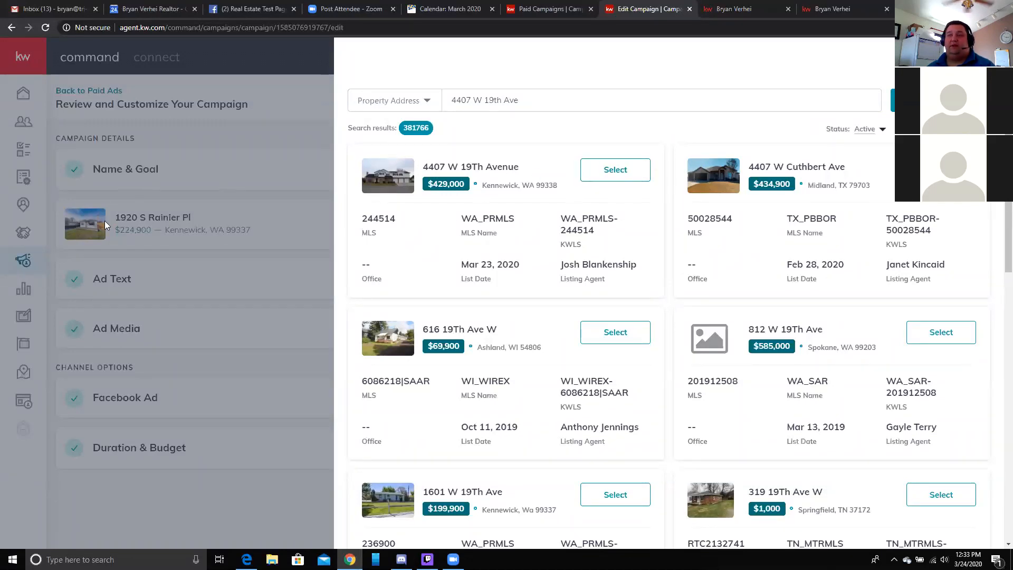
pyautogui.click(221, 172)
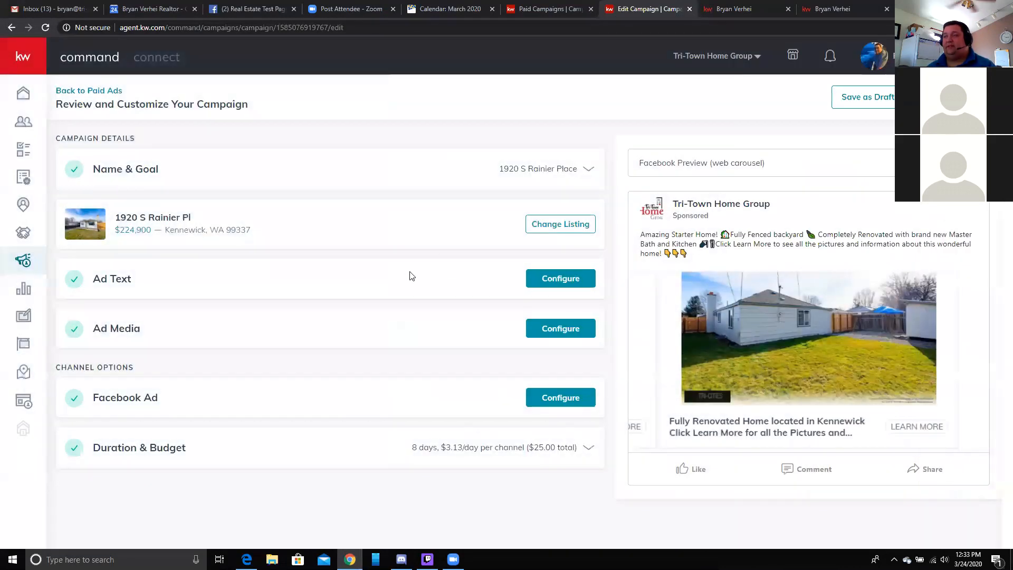